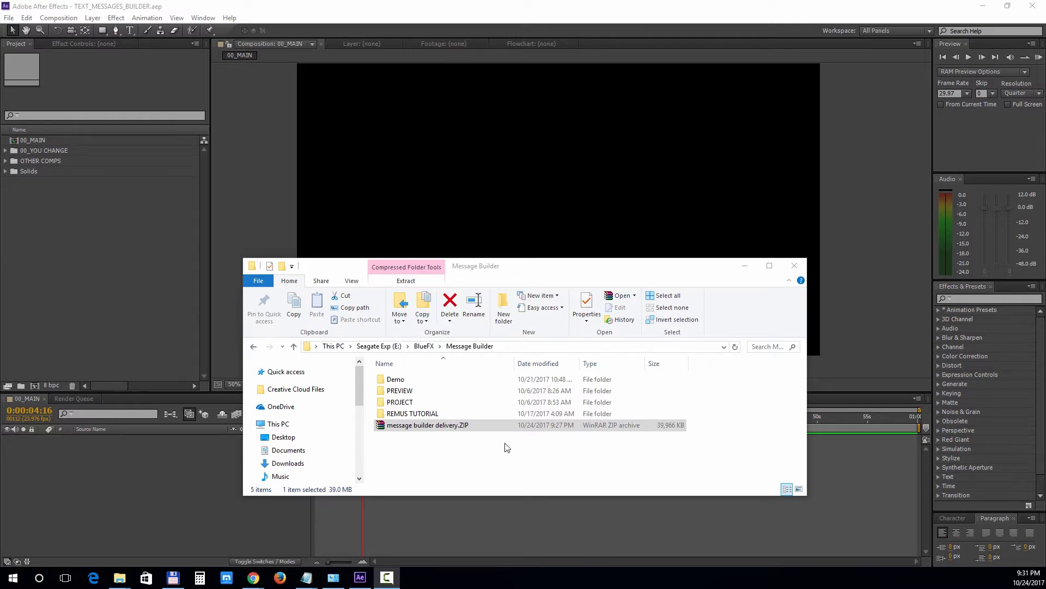
# - Browse File Explorer into PROJECT > TEXT_MESSAGES_BUILDER, then return to After Effects
pyautogui.rightClick(466, 427)
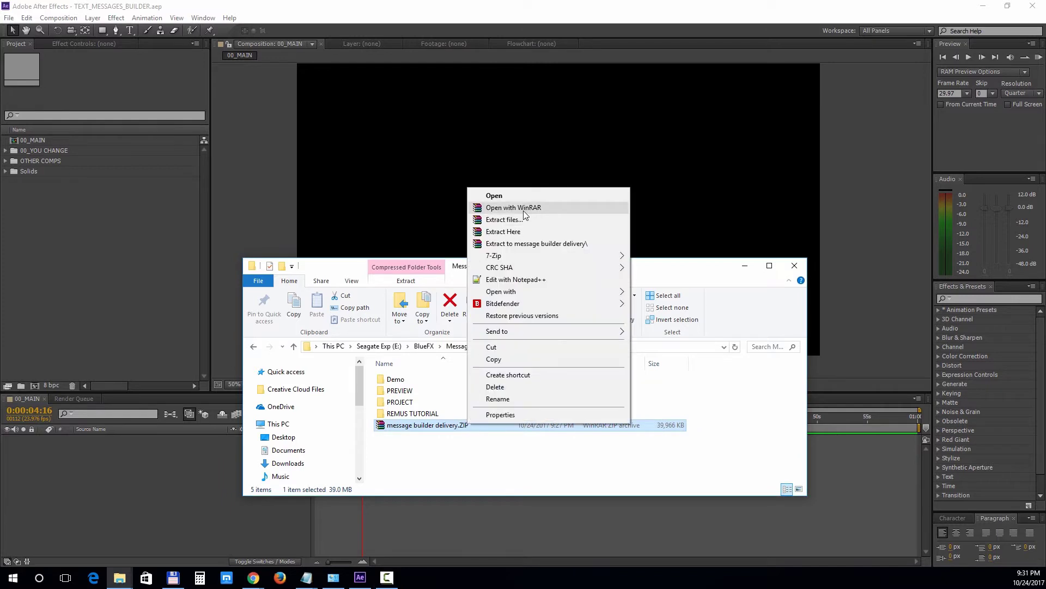
pyautogui.click(493, 453)
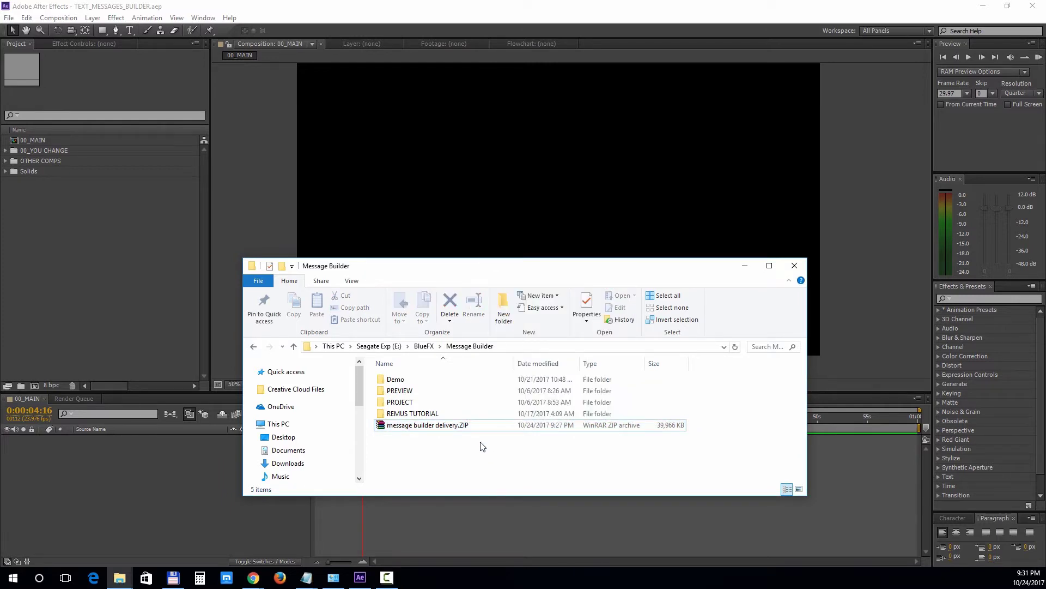
pyautogui.doubleClick(414, 403)
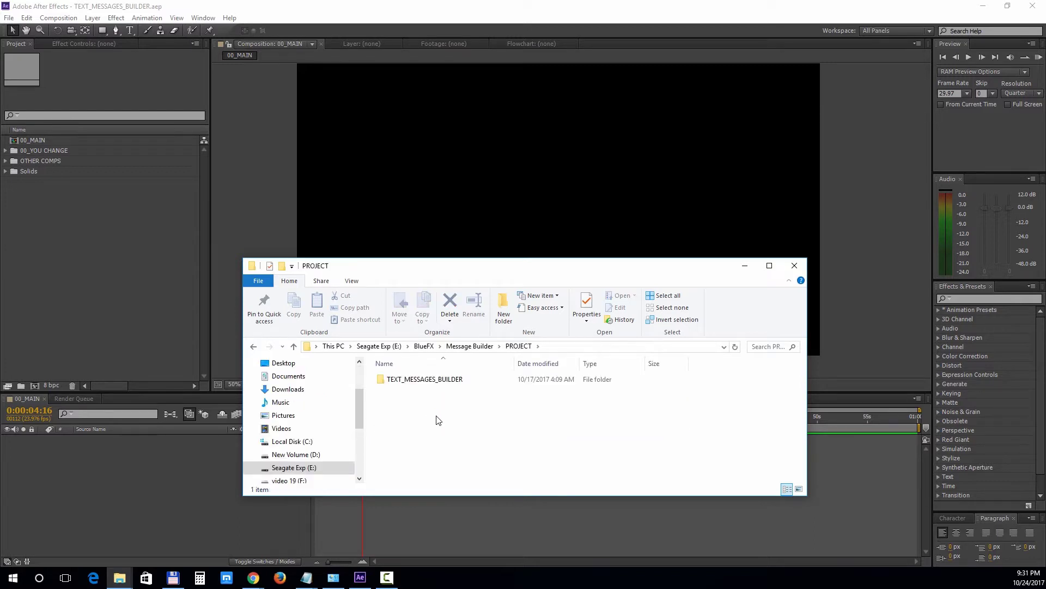
pyautogui.doubleClick(444, 379)
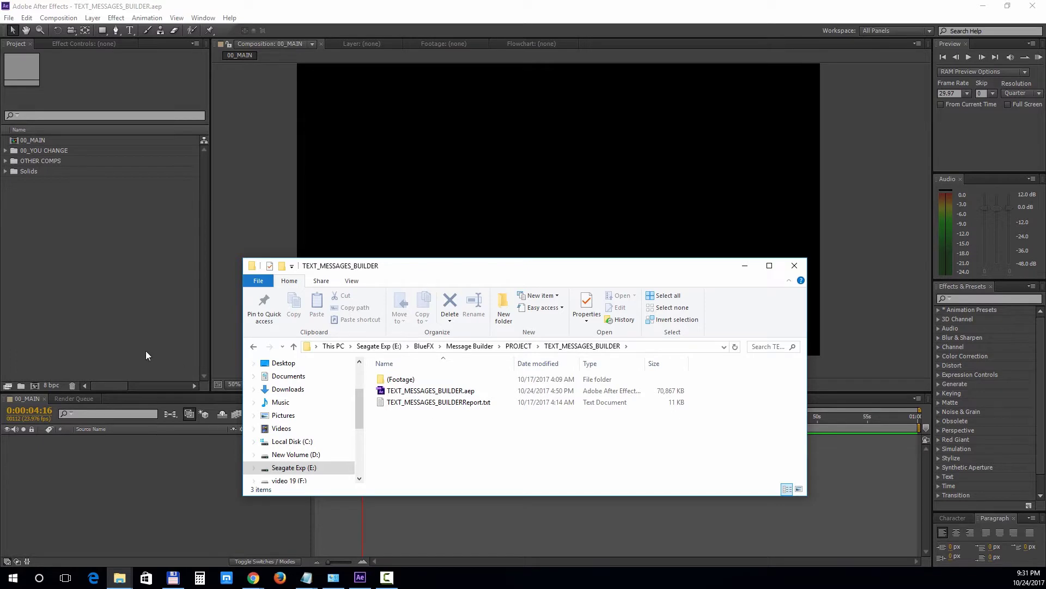
pyautogui.click(134, 329)
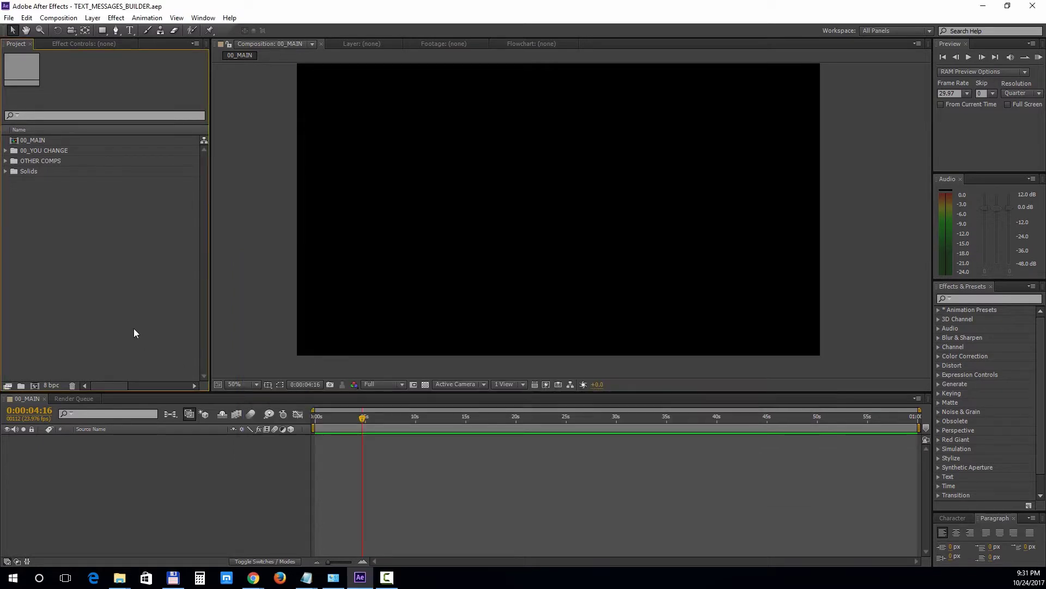
# - Open the CB_ASCENDING CONVERSATION and CB_ASCENDING SCROLL comps from 00_CONVERSATION and widen the Layer Name column
pyautogui.click(6, 151)
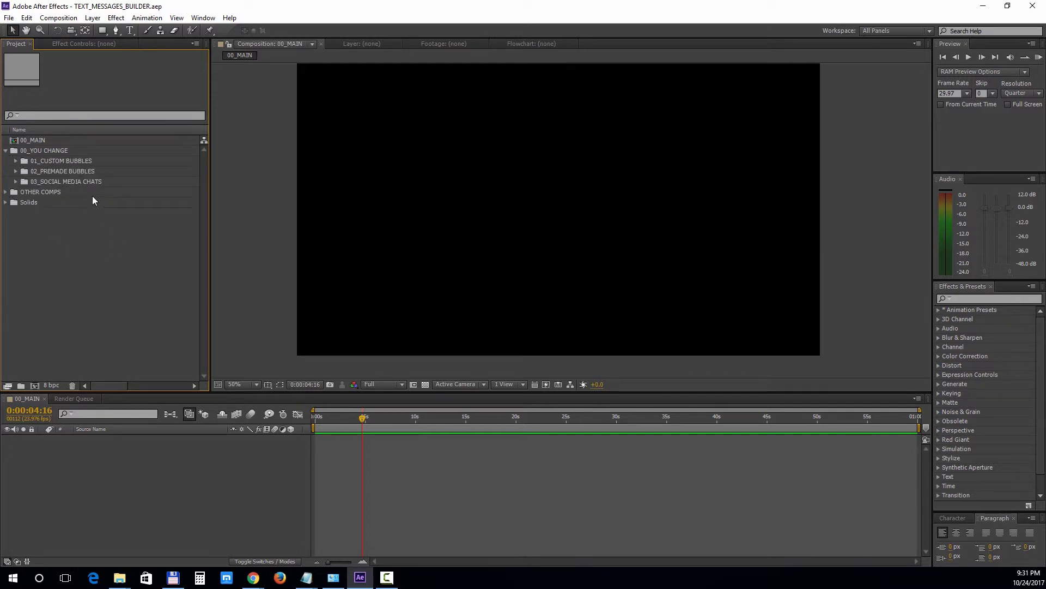
pyautogui.click(16, 161)
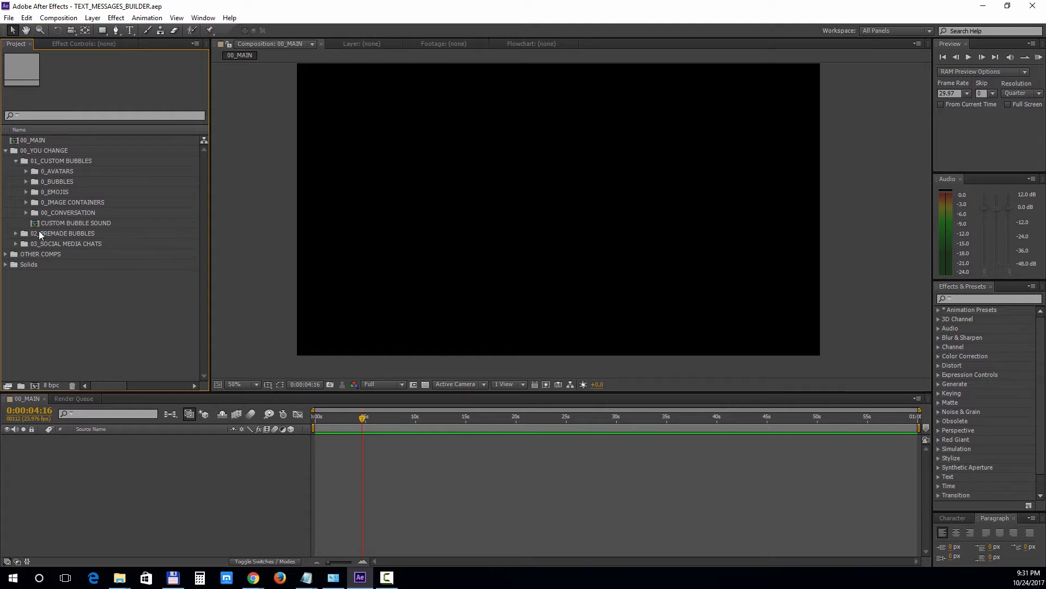
pyautogui.click(26, 213)
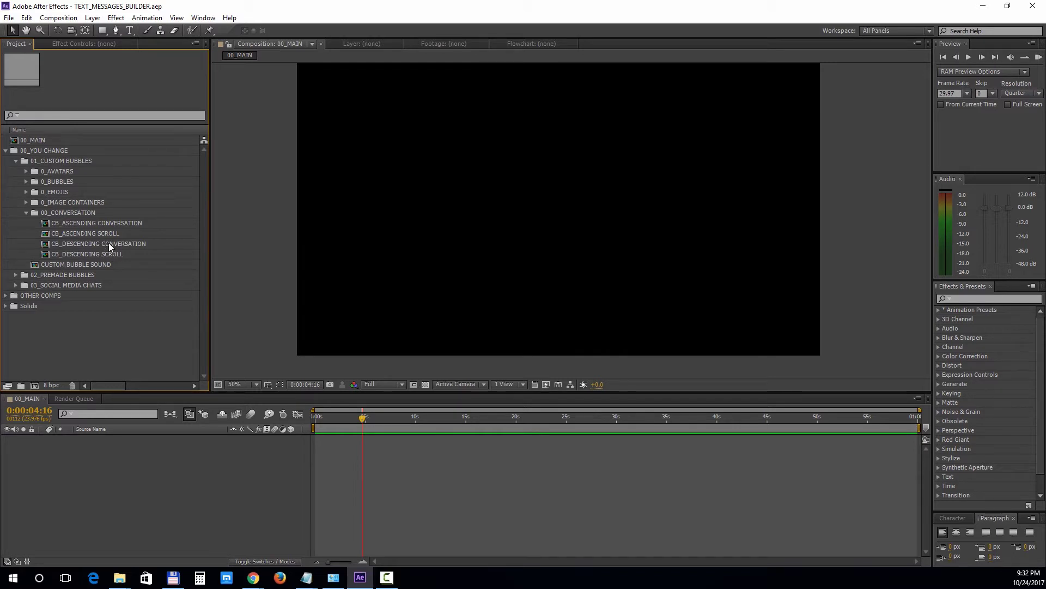
pyautogui.click(109, 223)
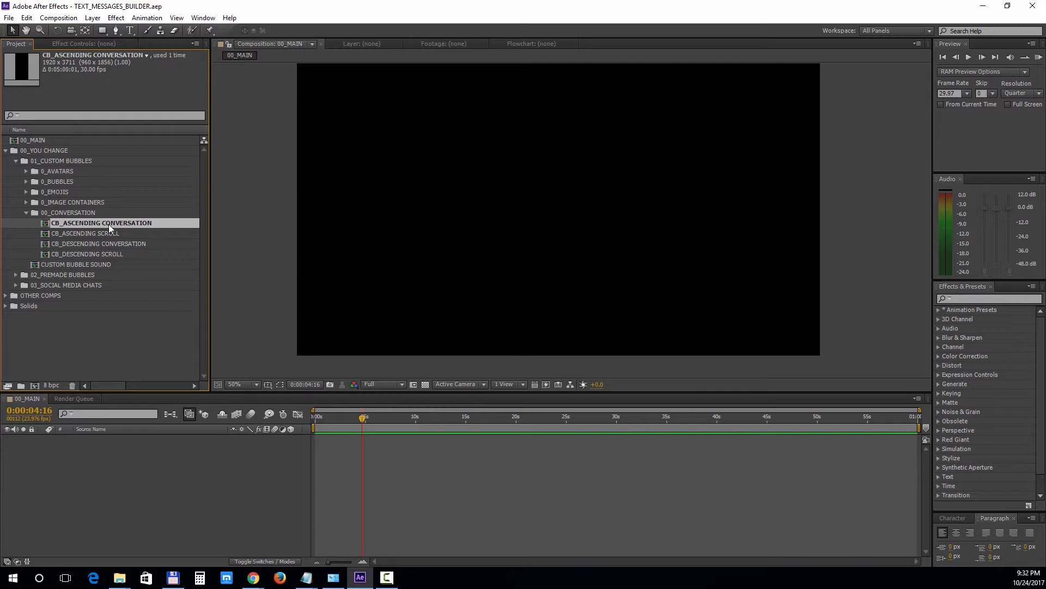
pyautogui.keyDown('shift'); pyautogui.click(109, 232); pyautogui.keyUp('shift')
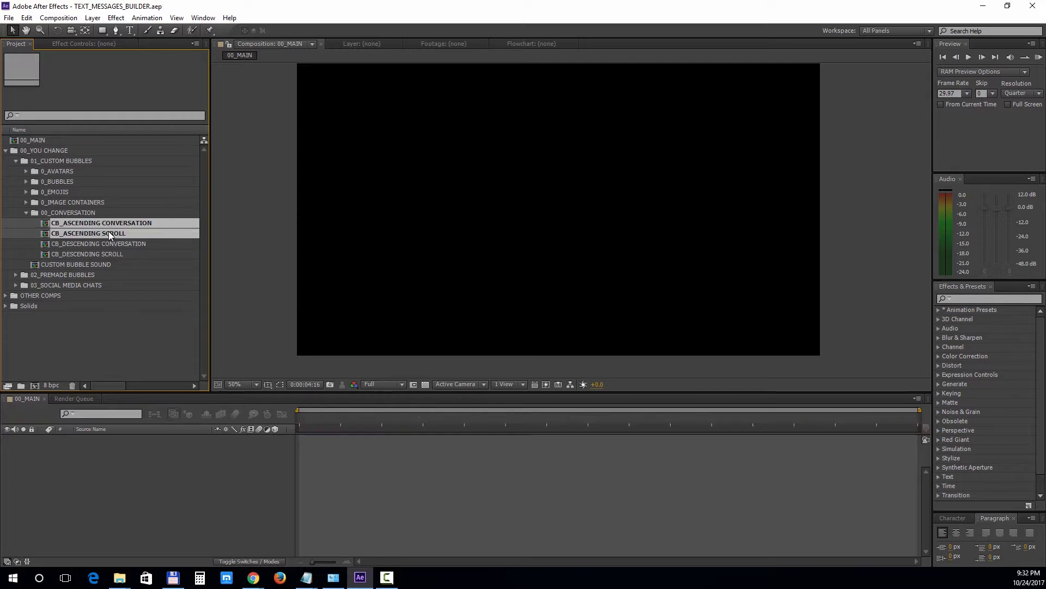
pyautogui.doubleClick(109, 231)
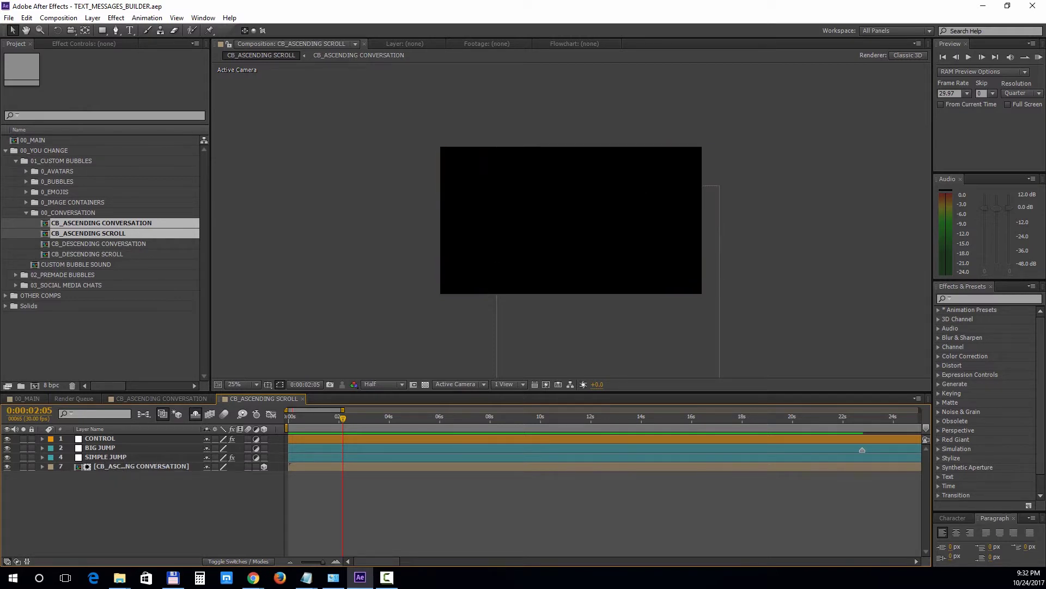
pyautogui.moveTo(201, 429)
pyautogui.mouseDown()
pyautogui.moveTo(225, 429)
pyautogui.moveTo(216, 429)
pyautogui.mouseUp()
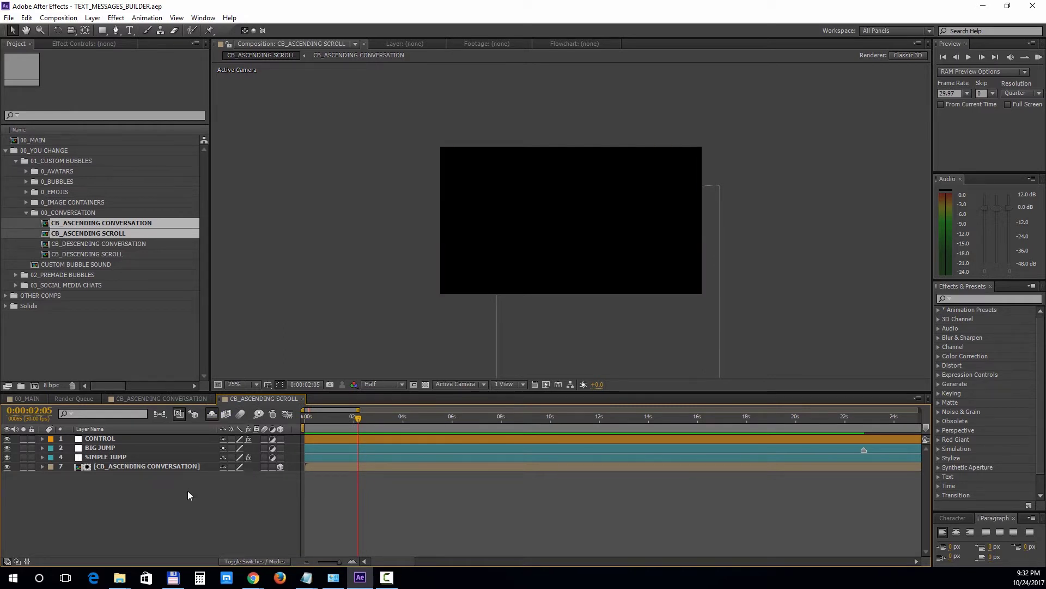
# - Place CUSTOM BUBLE RIGHT 01 over guide slot 1 and LEFT 01 over slot 2
pyautogui.click(156, 399)
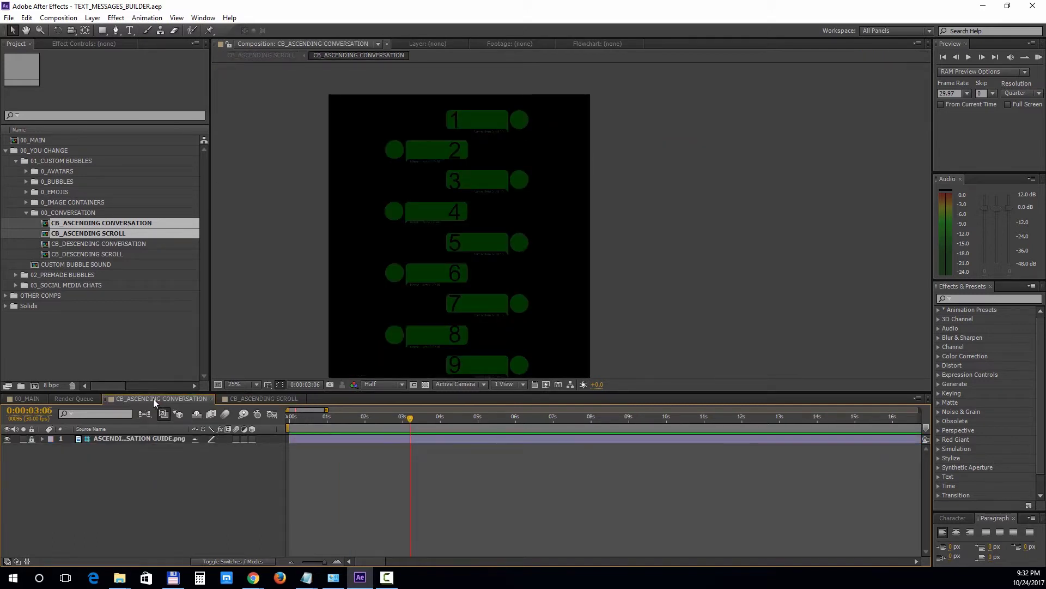
pyautogui.moveTo(152, 397); pyautogui.dragTo(161, 516)
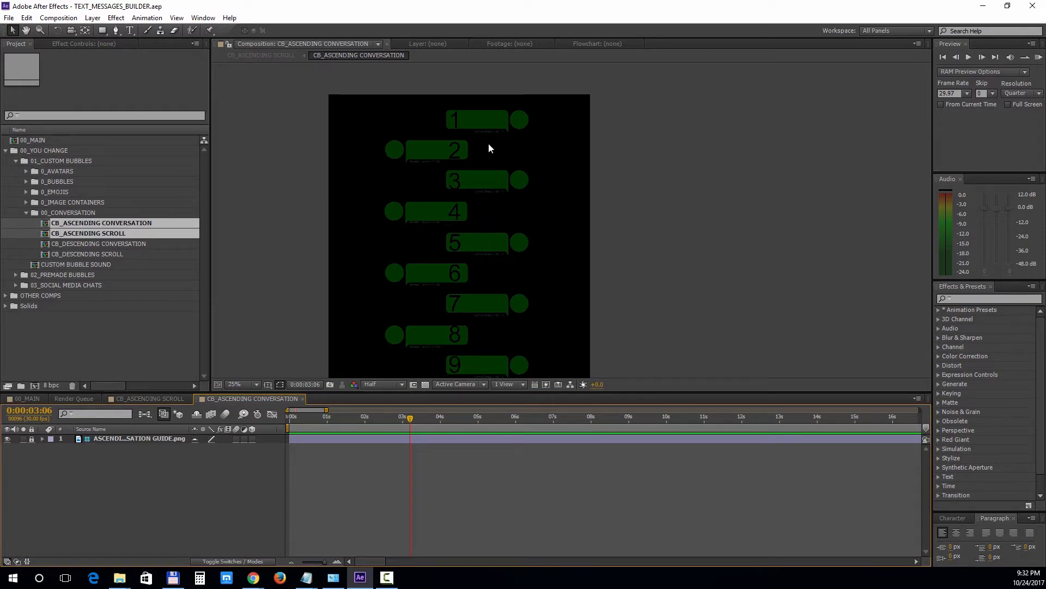
pyautogui.click(158, 335)
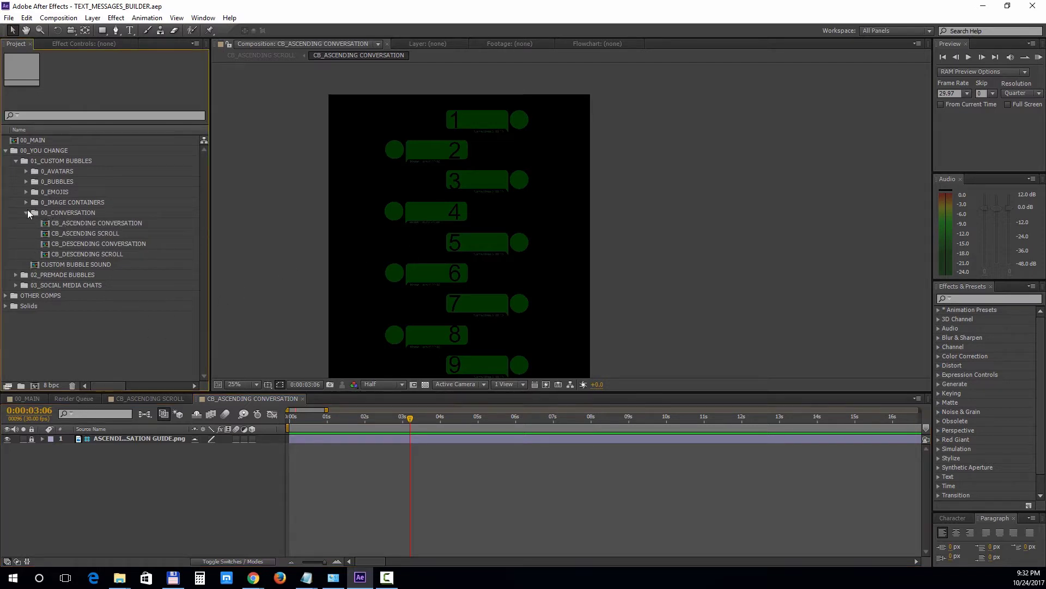
pyautogui.click(25, 182)
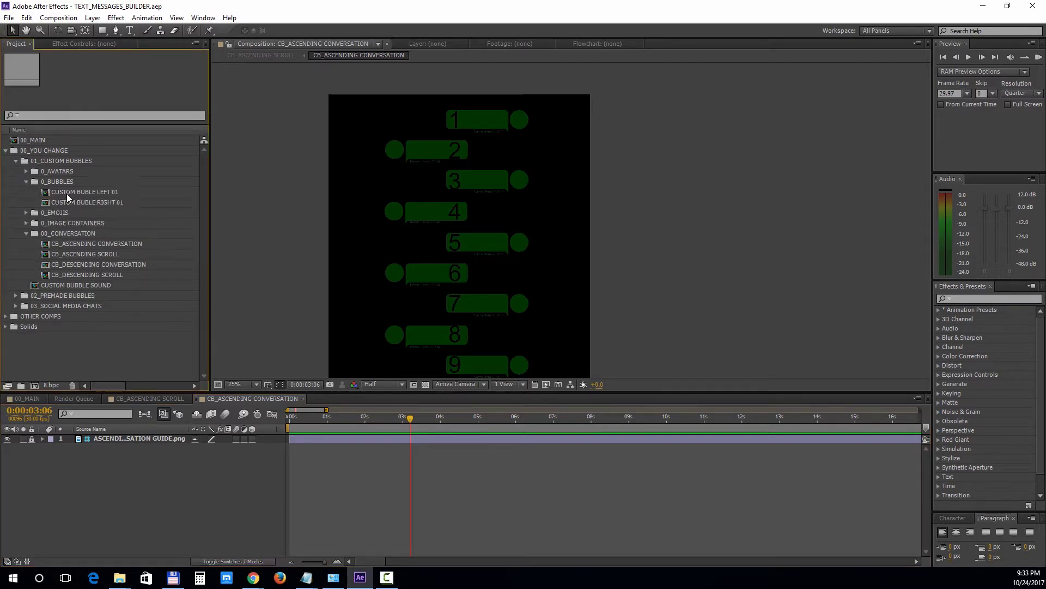
pyautogui.moveTo(70, 202); pyautogui.dragTo(519, 123)
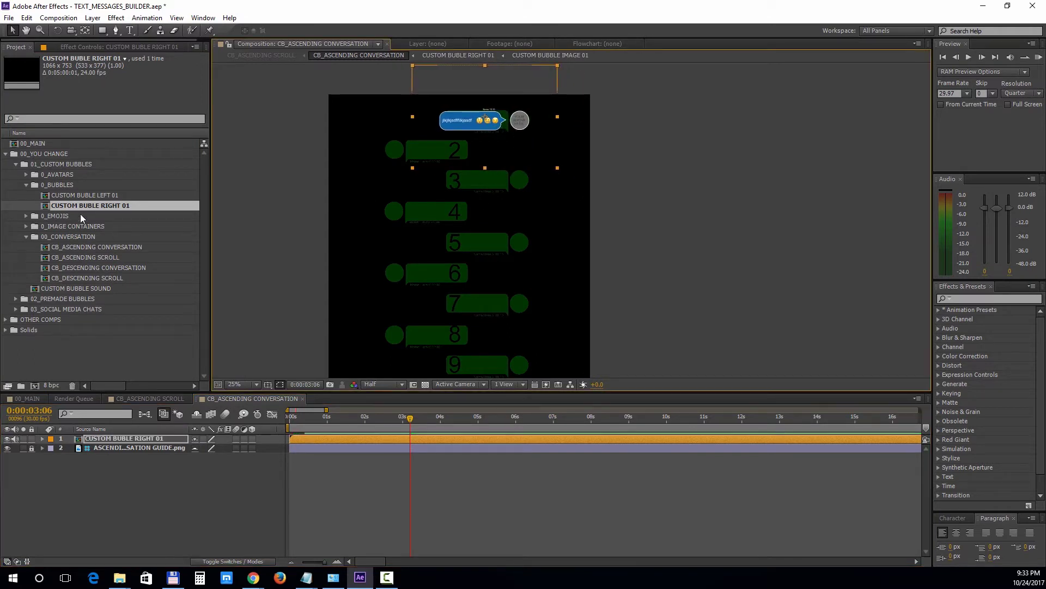
pyautogui.moveTo(85, 195); pyautogui.dragTo(396, 155)
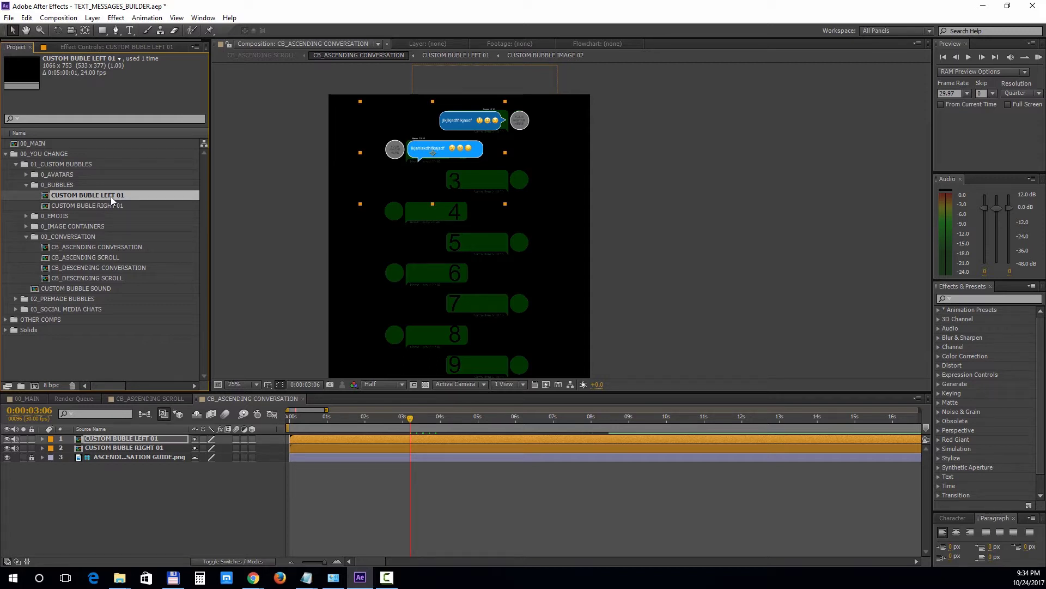
# - Duplicate LEFT 01 as CUSTOM BUBLE LEFT 02 and place it over guide slot 4
pyautogui.hotkey('ctrl', 'd')
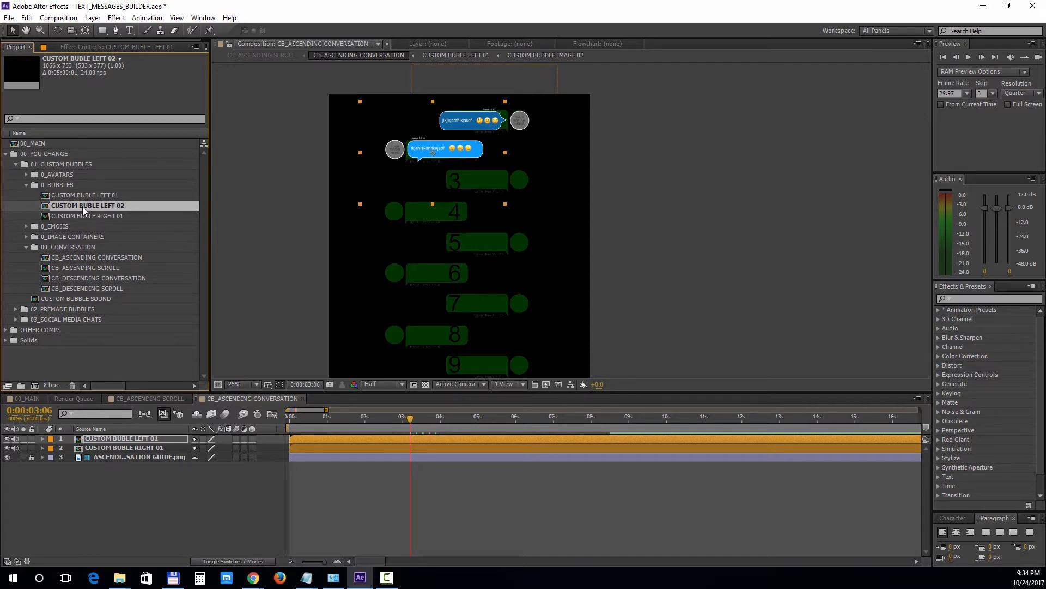
pyautogui.moveTo(83, 206); pyautogui.dragTo(426, 211)
pyautogui.press('Return')
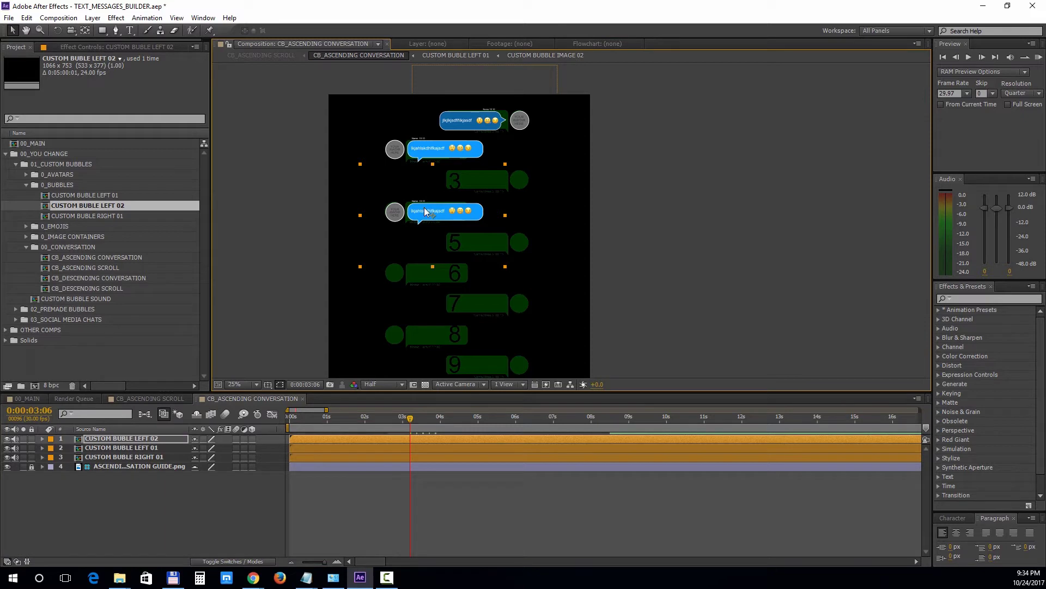
# - Trim LEFT 01 to start at 0:00:00:27 and LEFT 02 at 0:00:01:29
pyautogui.click(324, 418)
pyautogui.click(332, 450)
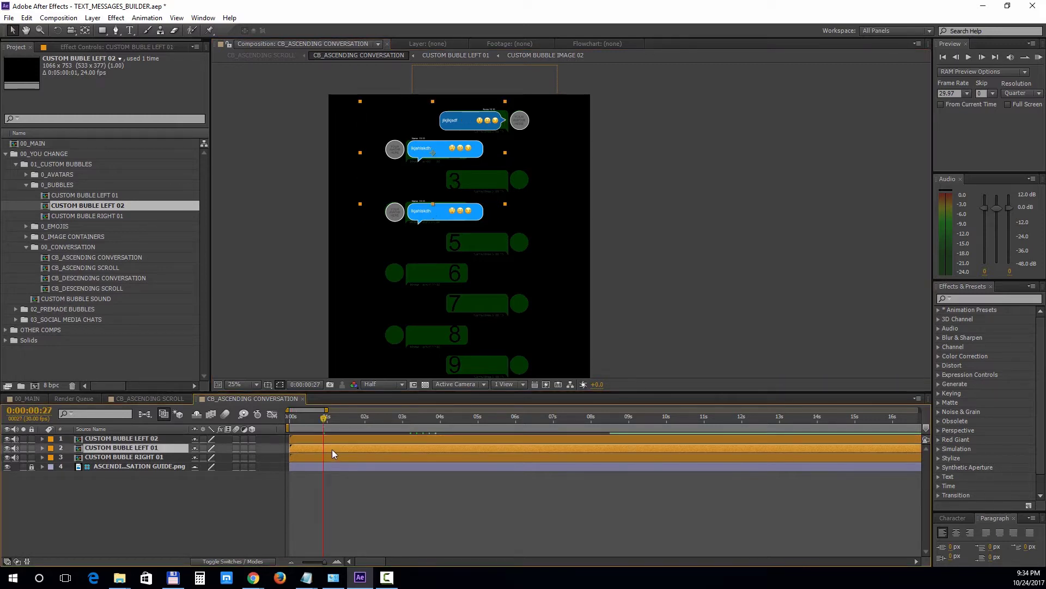
pyautogui.hotkey('alt', '[')
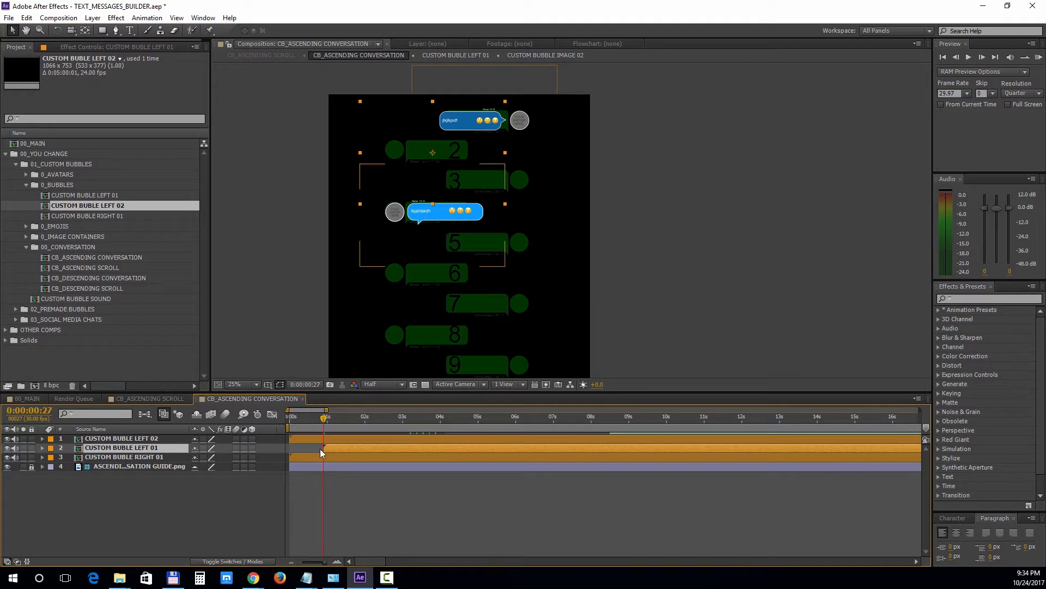
pyautogui.moveTo(328, 417); pyautogui.dragTo(364, 417)
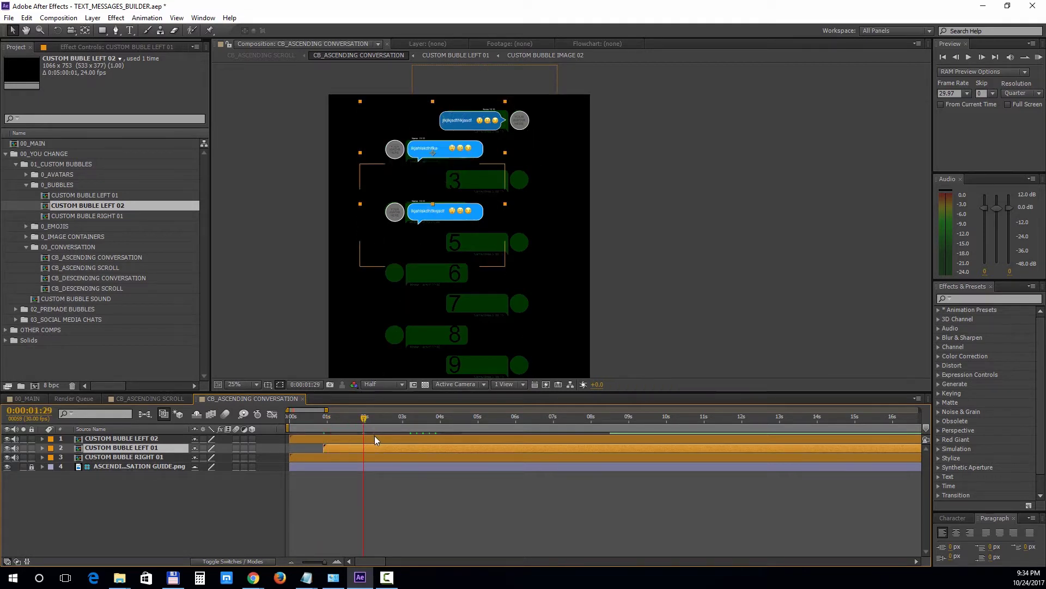
pyautogui.click(374, 436)
pyautogui.hotkey('alt', '[')
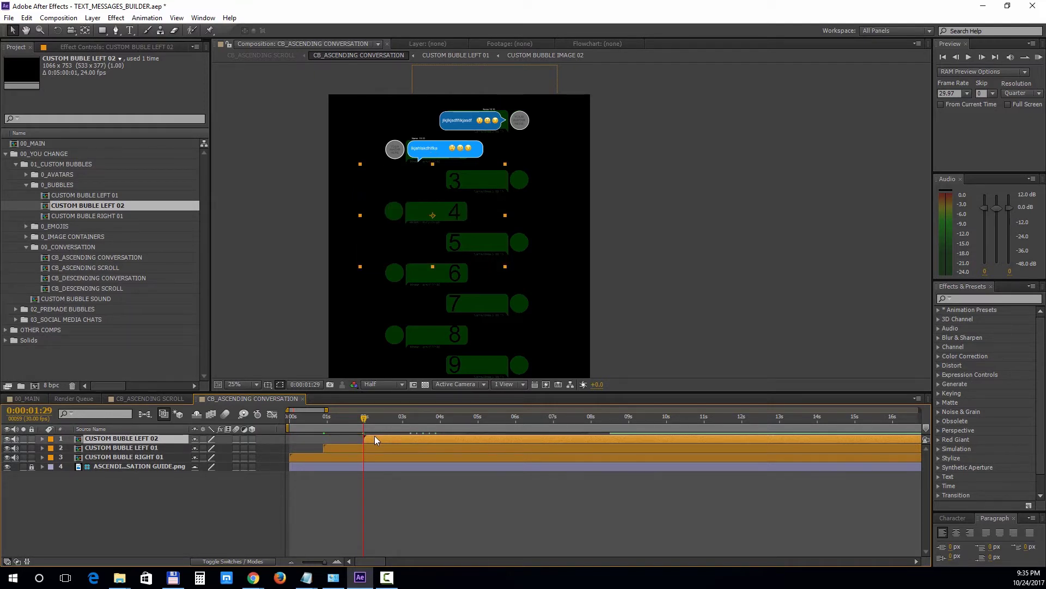
# - Change the RIGHT 01 bubble's message to 'sample text', then open its avatar comp
pyautogui.doubleClick(141, 456)
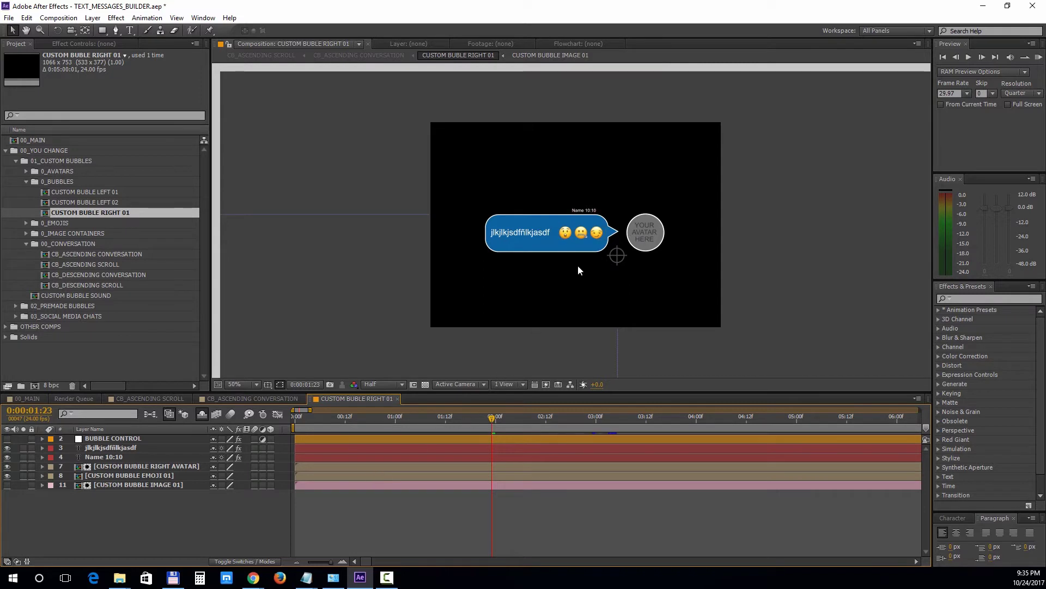
pyautogui.moveTo(619, 256)
pyautogui.mouseDown()
pyautogui.moveTo(588, 248)
pyautogui.moveTo(633, 244)
pyautogui.mouseUp()
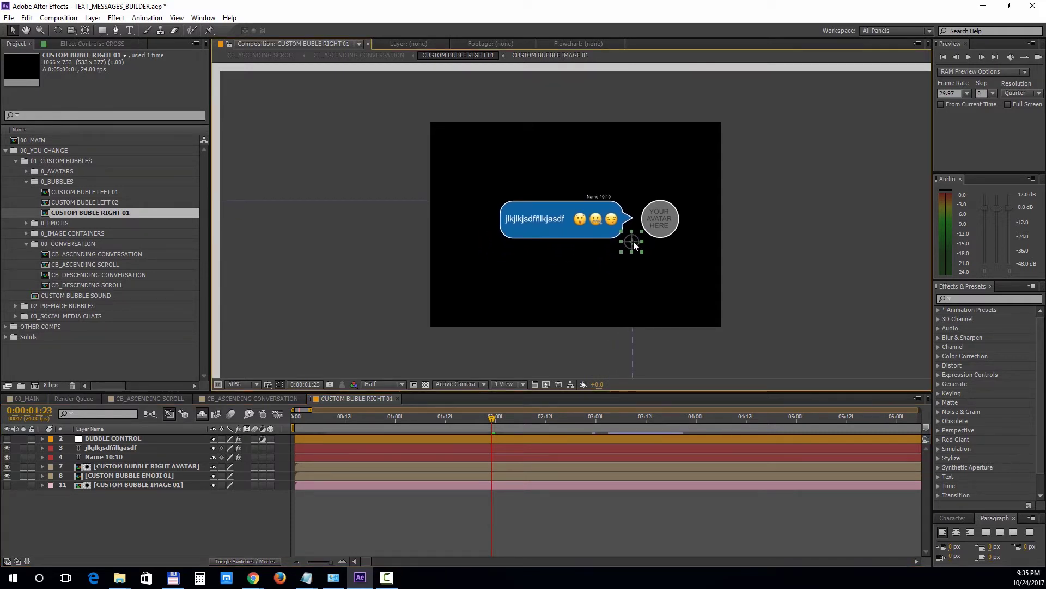
pyautogui.moveTo(633, 241); pyautogui.dragTo(619, 255)
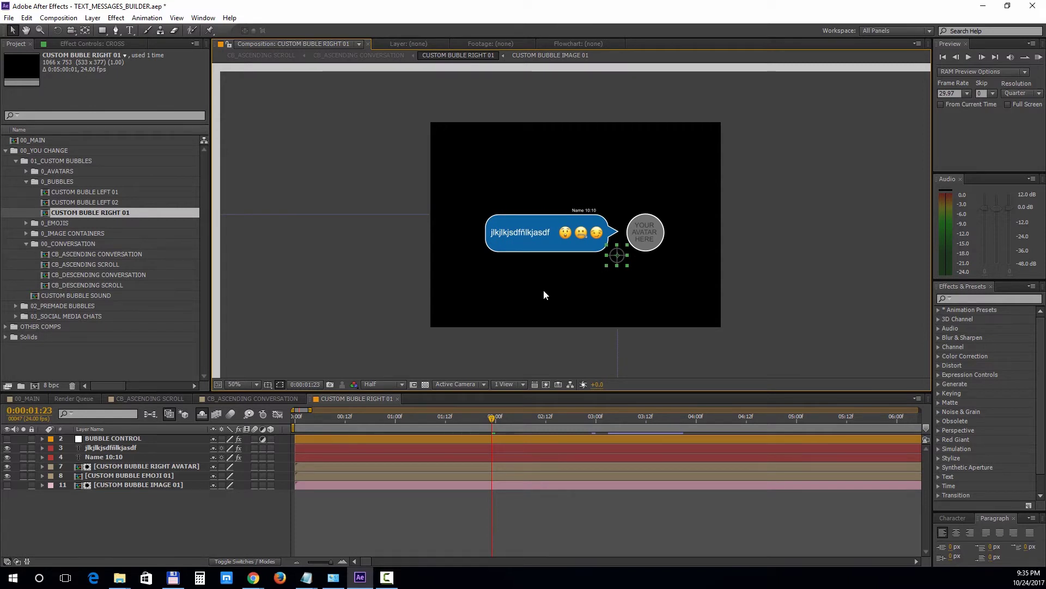
pyautogui.click(135, 448)
pyautogui.doubleClick(136, 447)
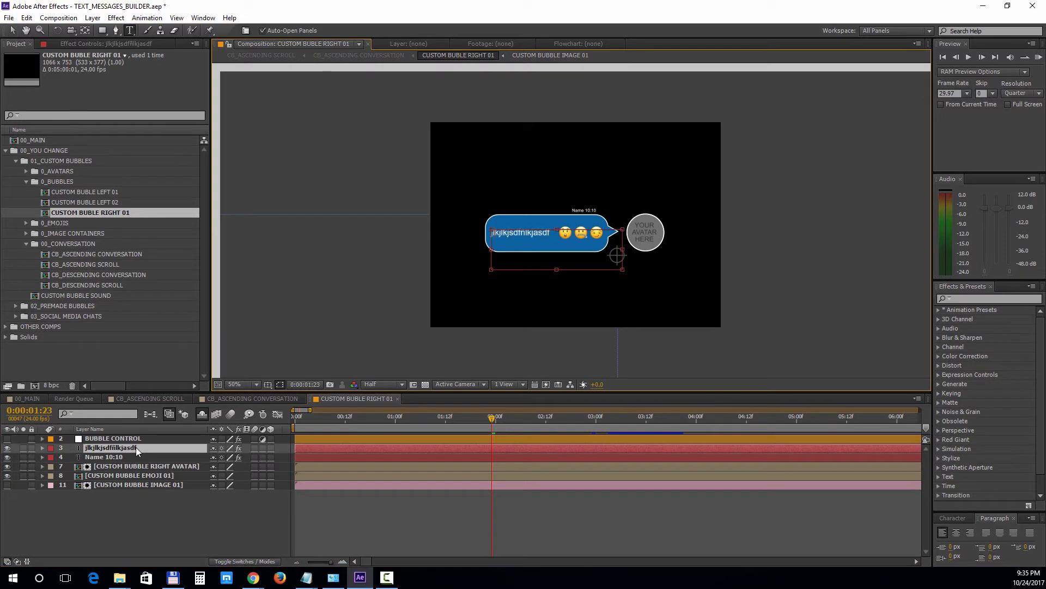
pyautogui.write('sample text')
pyautogui.click(172, 523)
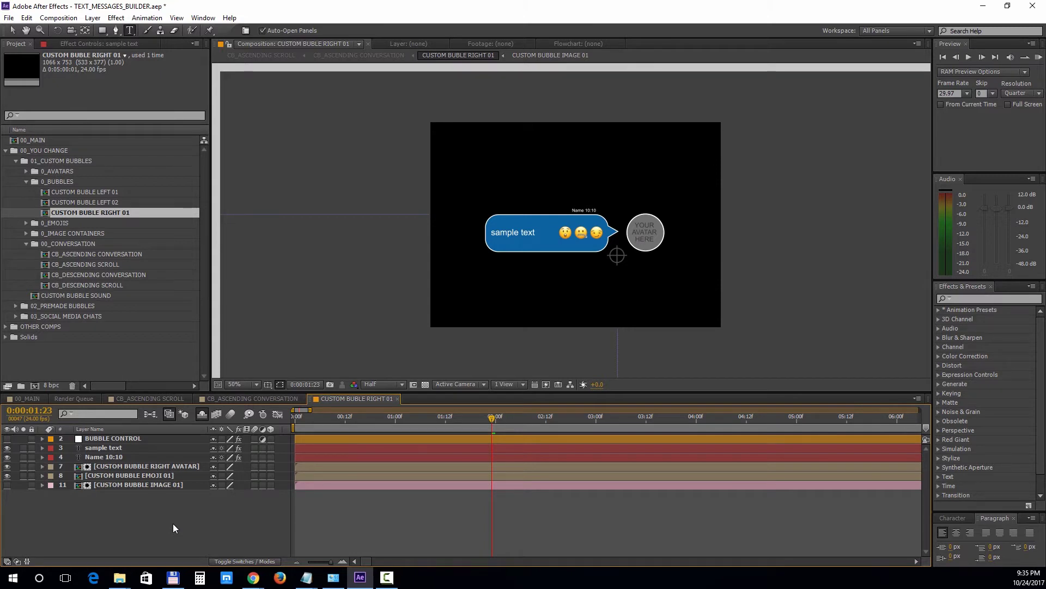
pyautogui.doubleClick(152, 465)
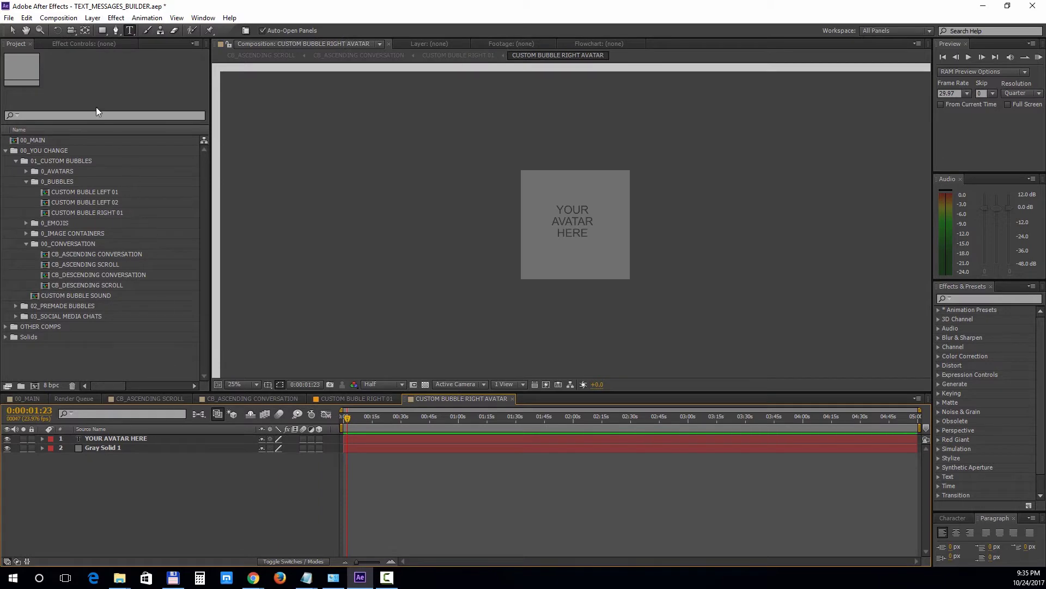
# - Import avatar01.png into the project
pyautogui.click(9, 18)
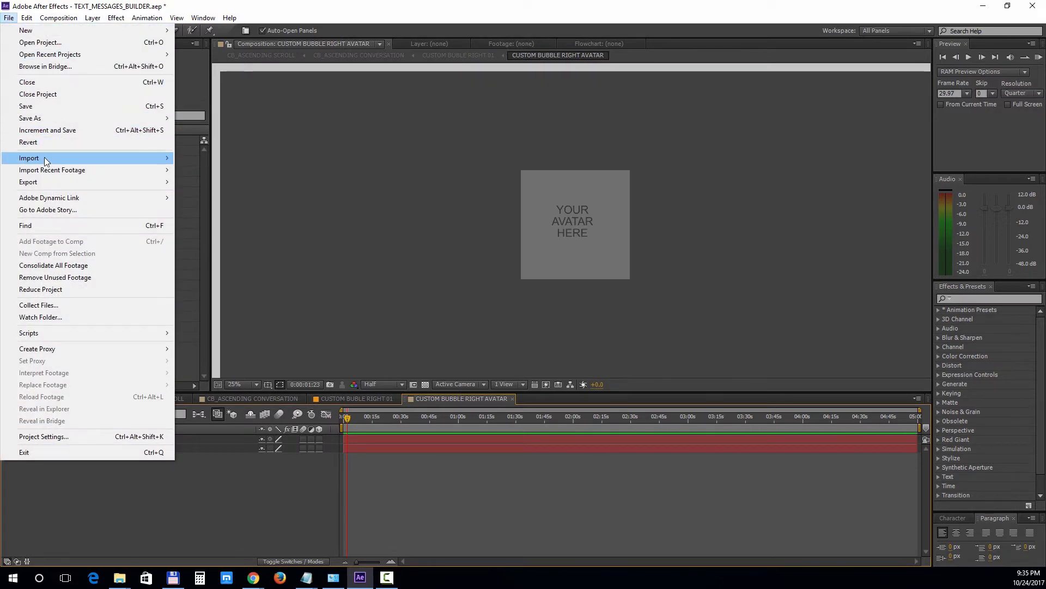
pyautogui.moveTo(158, 162)
pyautogui.click(196, 158)
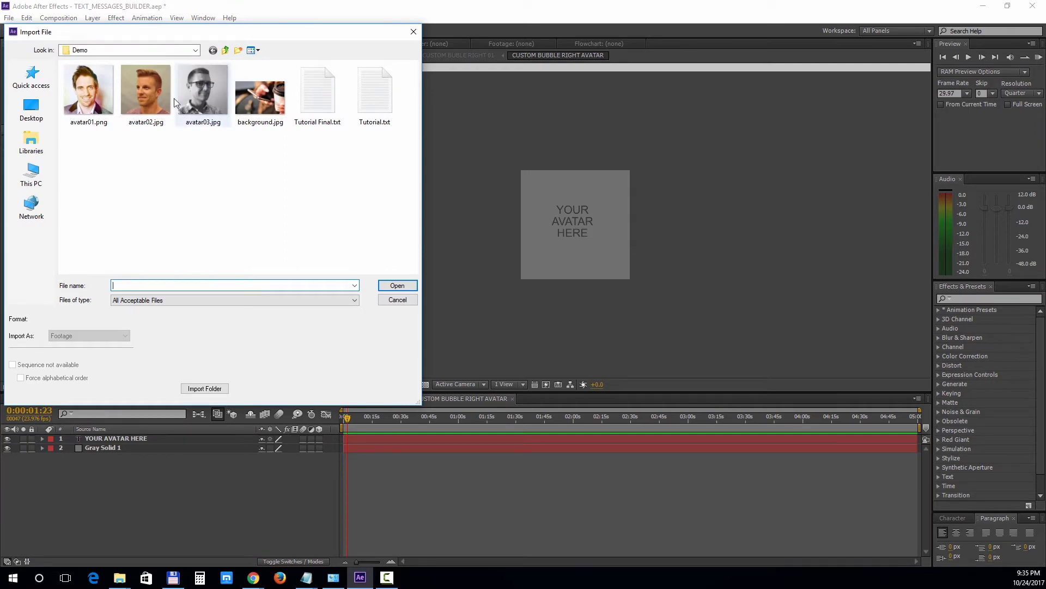
pyautogui.click(88, 92)
pyautogui.click(388, 286)
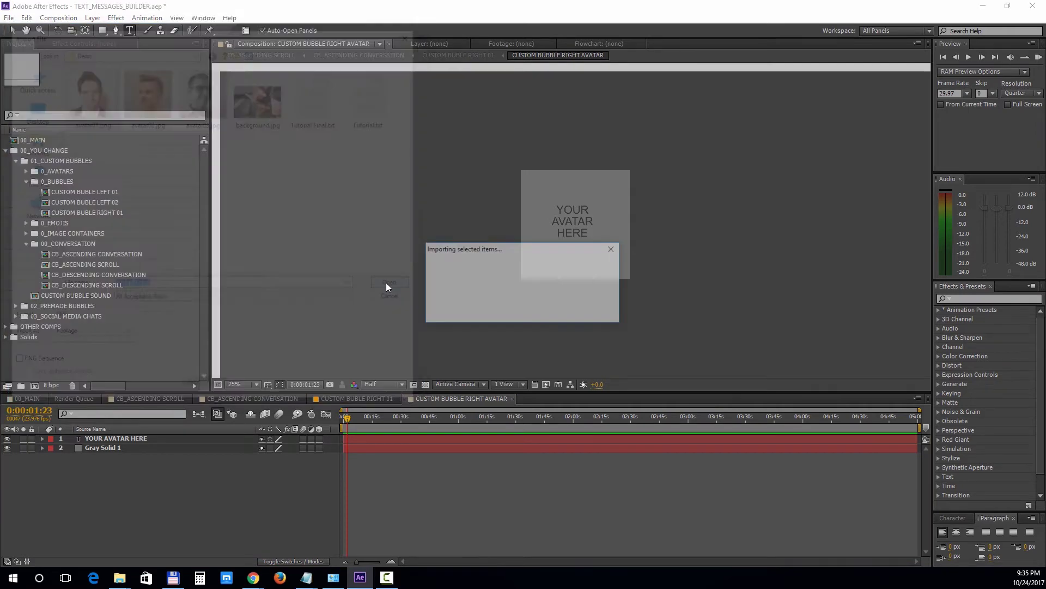
# - Put avatar01.png in the avatar comp at 125% scale, hiding the placeholder and grey solid
pyautogui.moveTo(46, 329); pyautogui.dragTo(96, 439)
pyautogui.click(7, 448)
pyautogui.click(7, 457)
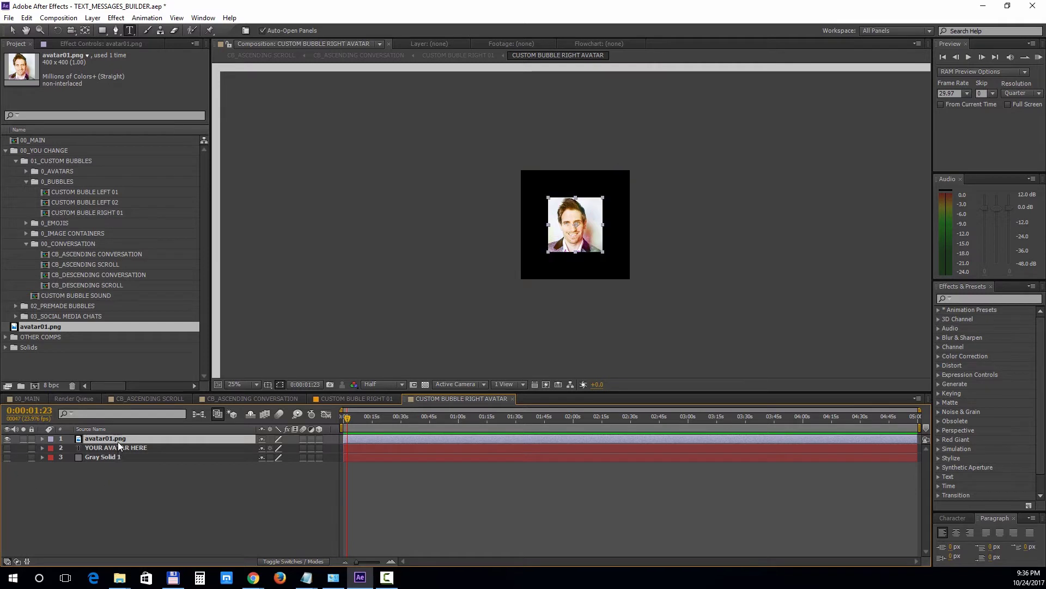
pyautogui.press('s')
pyautogui.moveTo(290, 448); pyautogui.dragTo(306, 448)
pyautogui.click(344, 399)
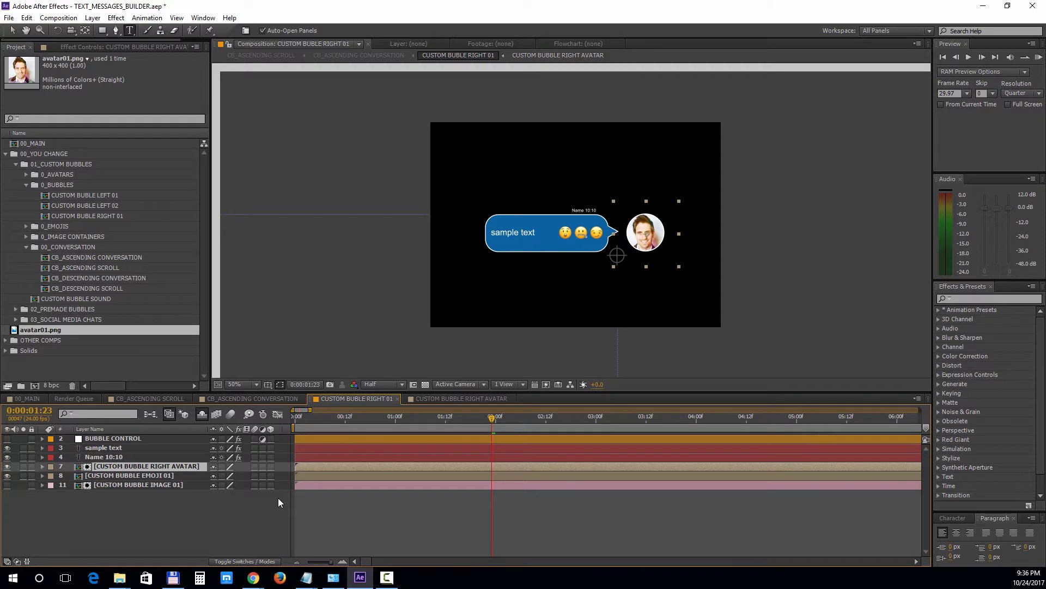
# - Set the EMOJI 01 slider on the SELECT EMOJIS layer to 0 to blank the first emoji
pyautogui.doubleClick(123, 476)
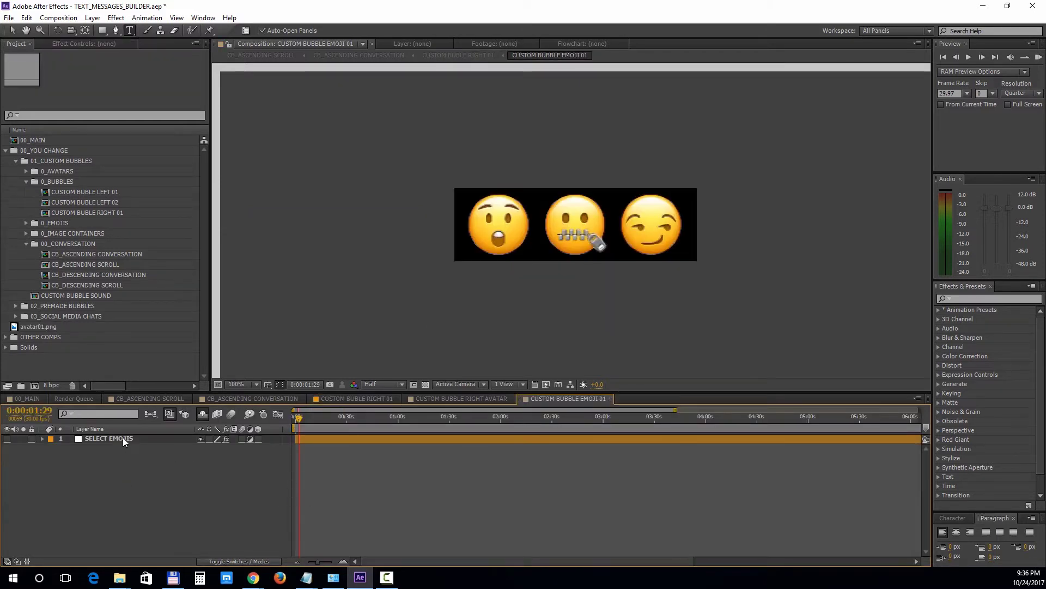
pyautogui.click(122, 437)
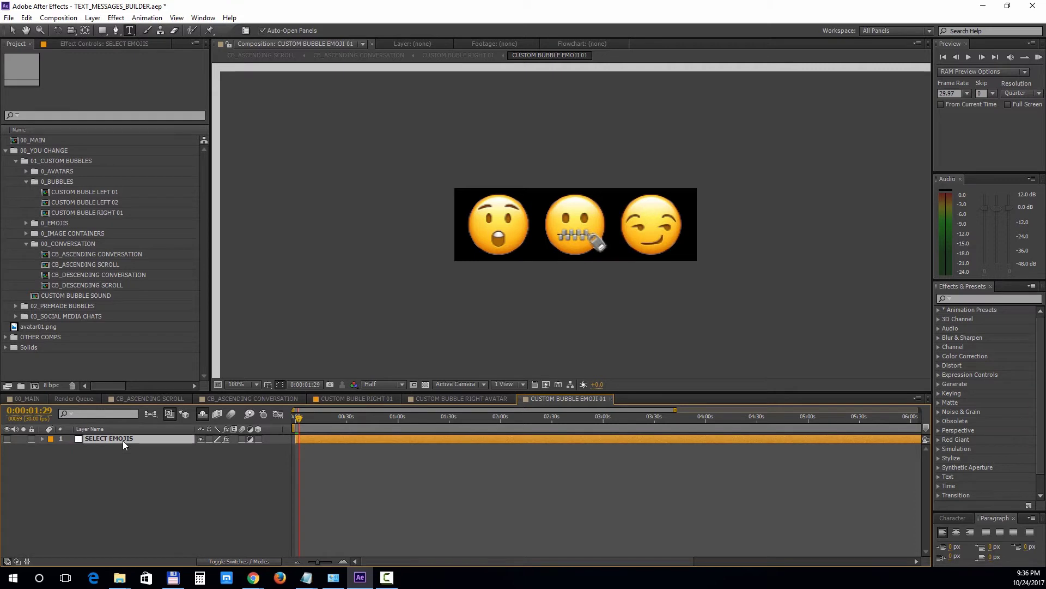
pyautogui.click(106, 43)
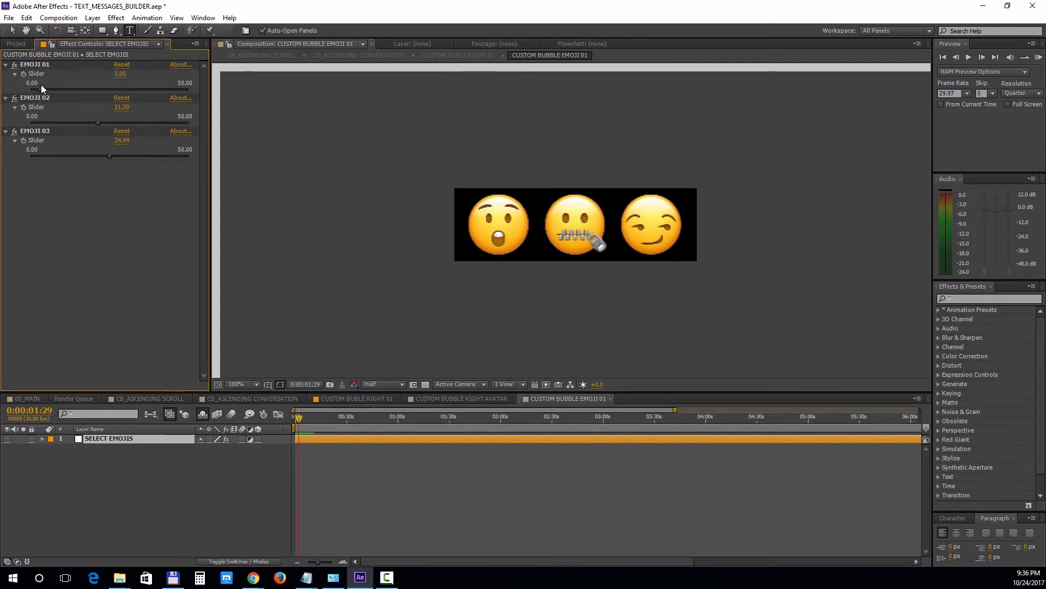
pyautogui.moveTo(41, 90); pyautogui.dragTo(70, 84)
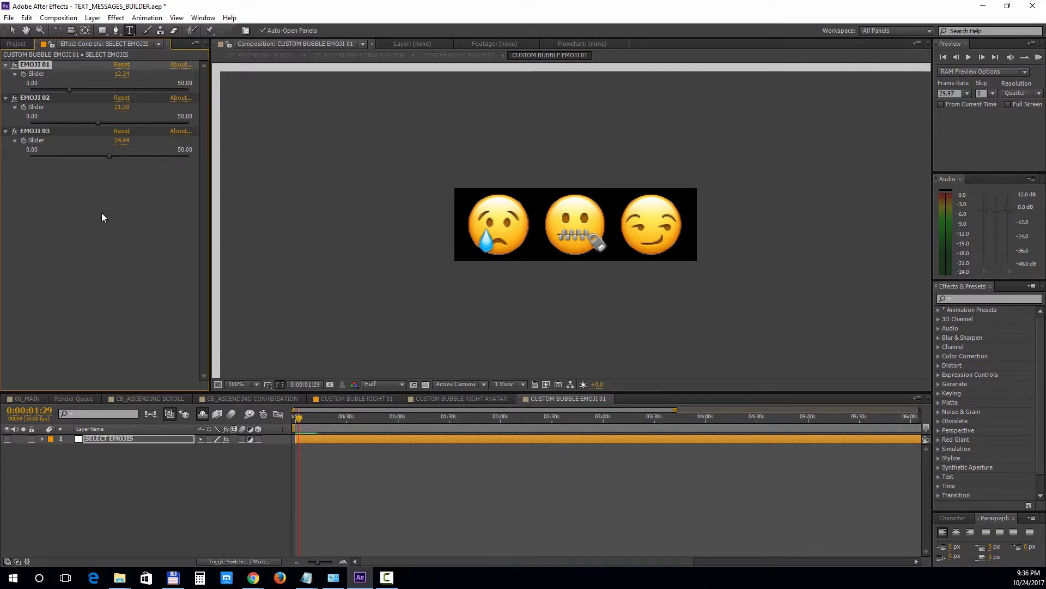
pyautogui.moveTo(70, 90); pyautogui.dragTo(28, 94)
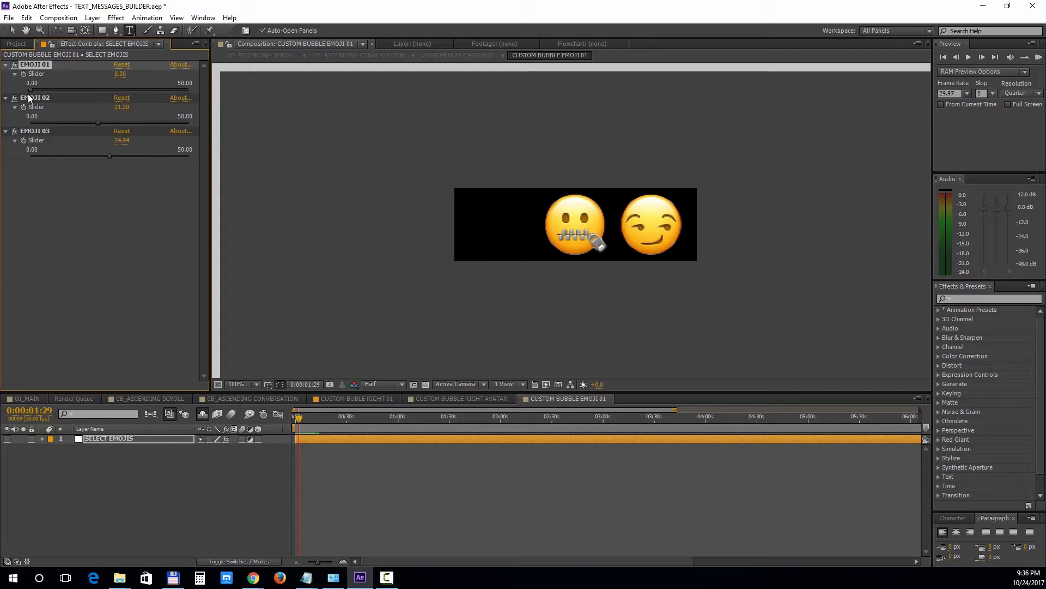
pyautogui.click(436, 401)
pyautogui.click(376, 398)
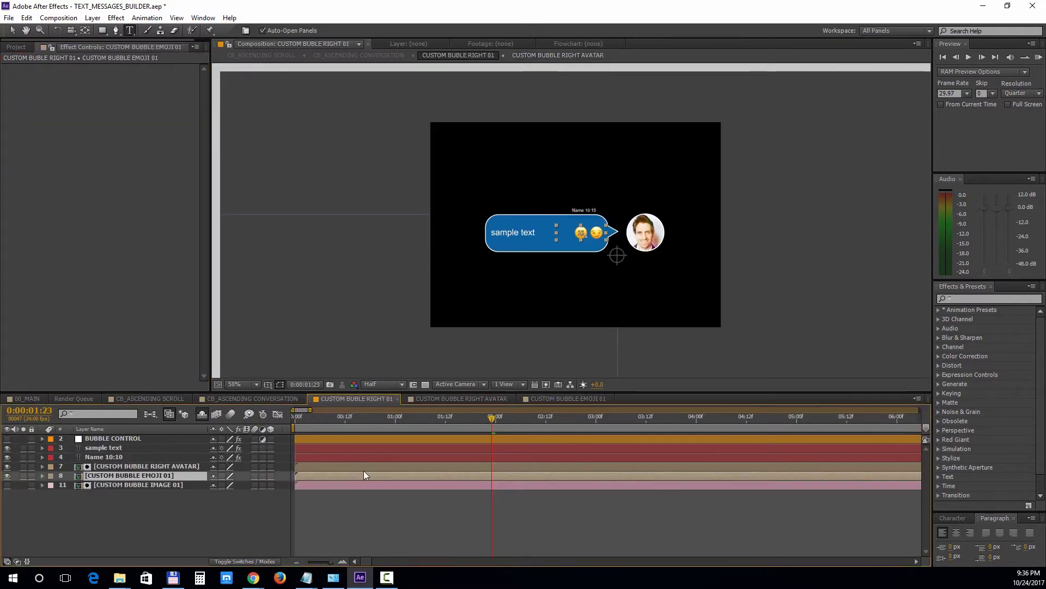
pyautogui.click(360, 508)
# - Increase BUBBLE WIDTH and BUBBLE HIGHT on the BUBBLE CONTROL layer
pyautogui.press('v')
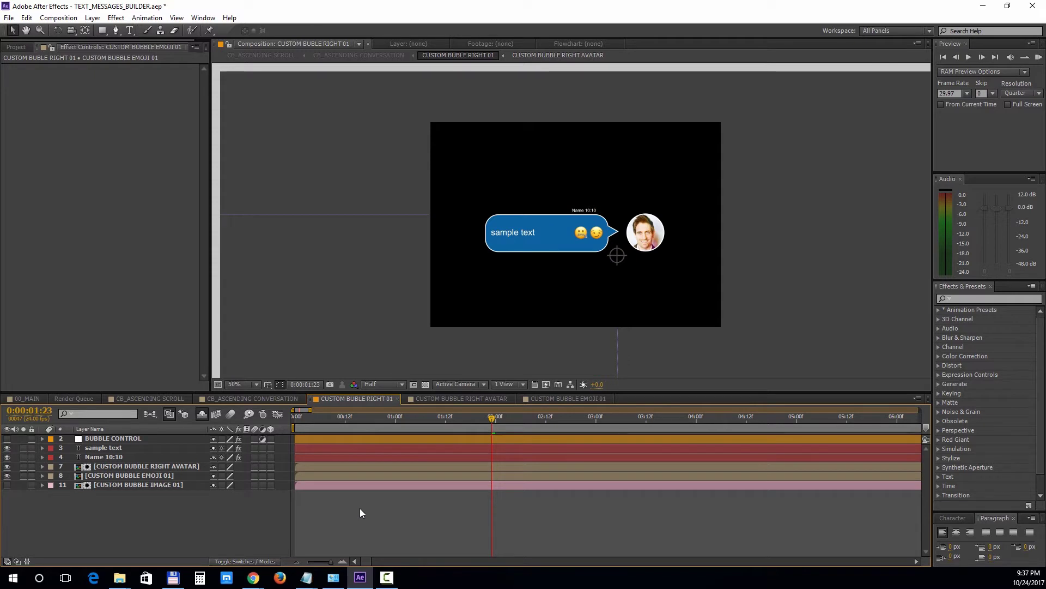
pyautogui.click(120, 439)
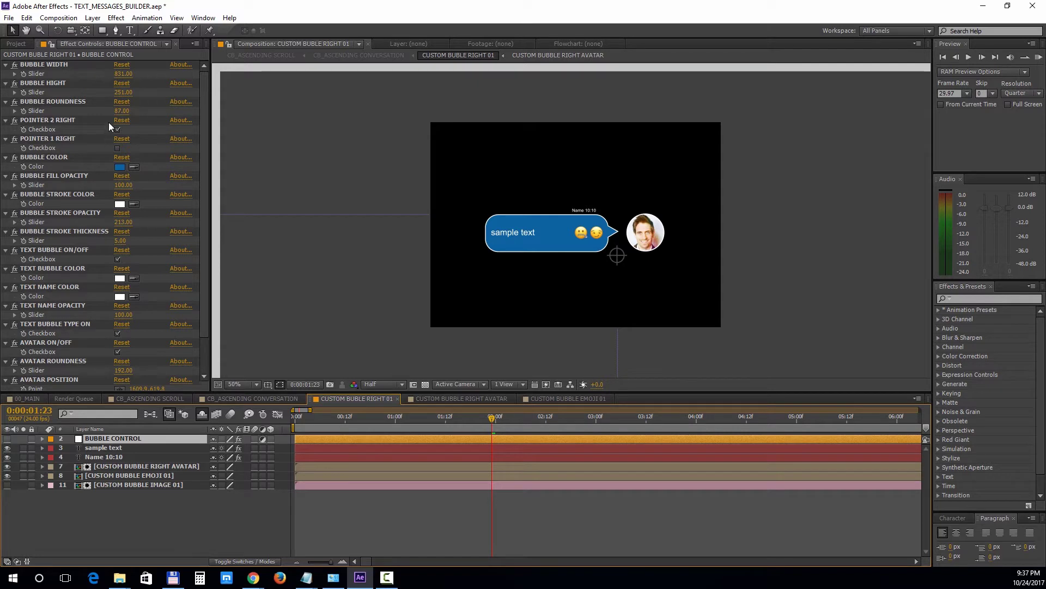
pyautogui.moveTo(123, 74); pyautogui.dragTo(191, 71)
pyautogui.moveTo(124, 92); pyautogui.dragTo(194, 86)
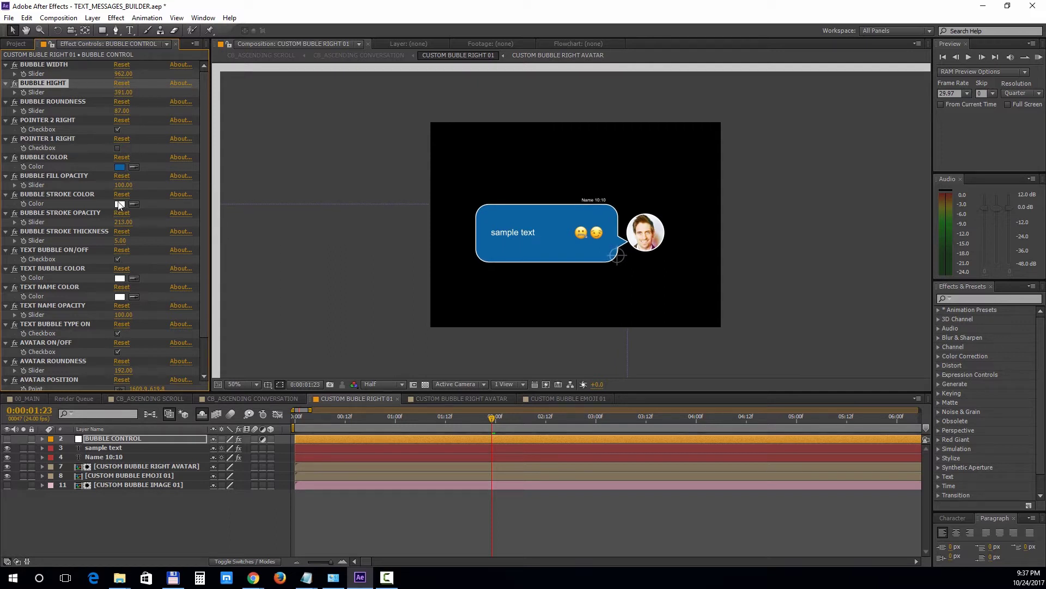
pyautogui.click(118, 130)
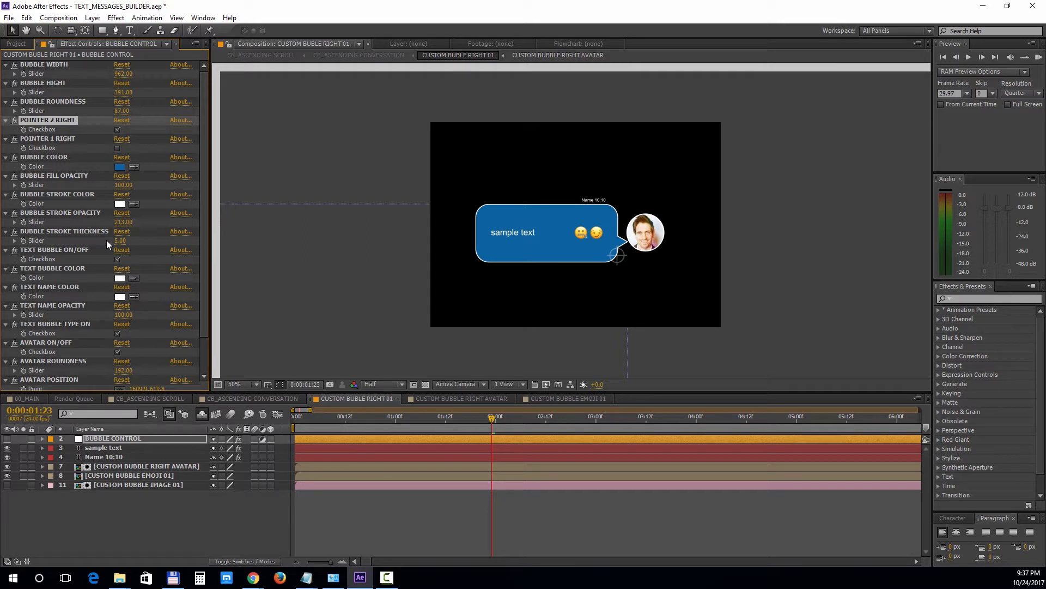
# - Set AVATAR SCALE to 119 and AVATAR POSITION to 1820.9, 693.8
pyautogui.scroll(-3, 106, 240)
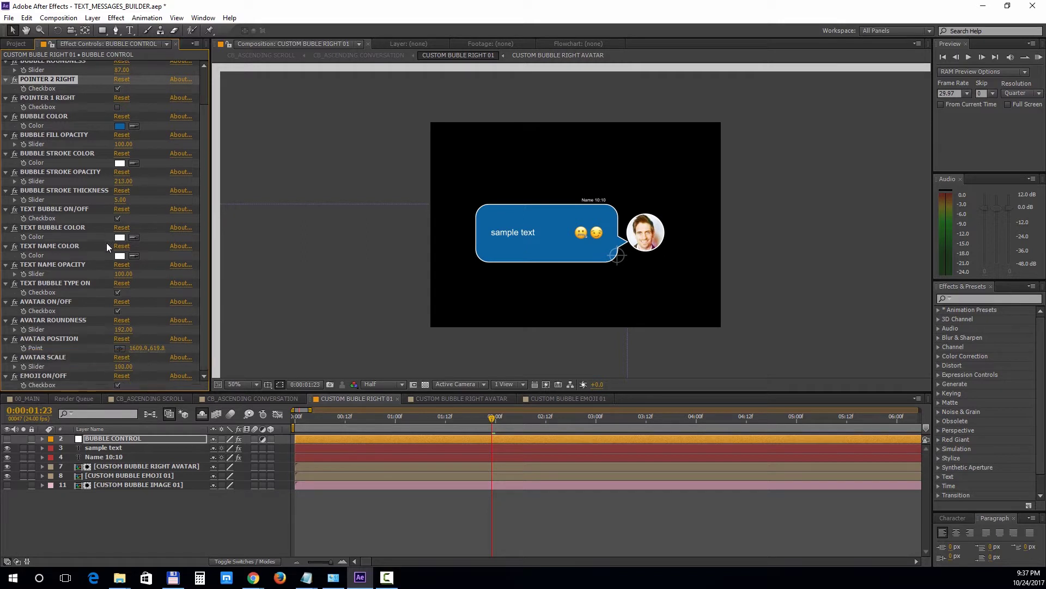
pyautogui.click(129, 366)
pyautogui.moveTo(130, 366); pyautogui.dragTo(133, 366)
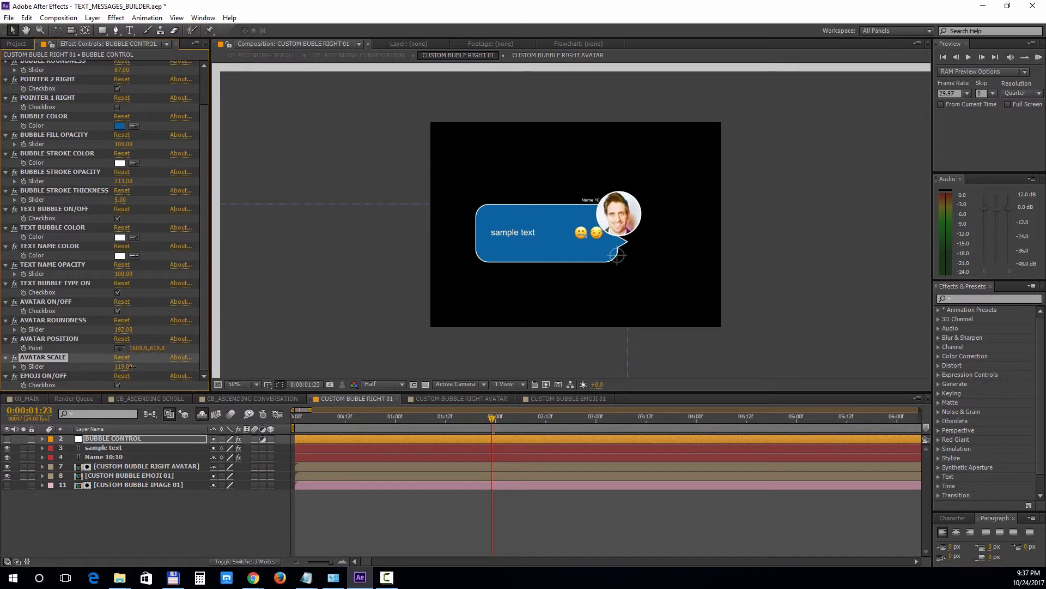
pyautogui.moveTo(136, 348); pyautogui.dragTo(260, 342)
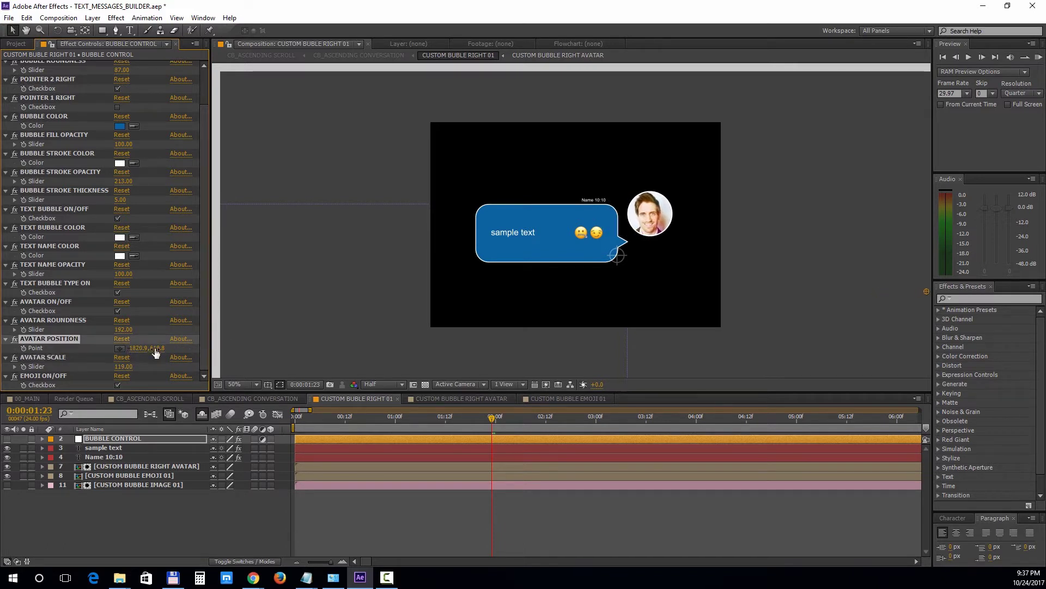
pyautogui.moveTo(158, 348); pyautogui.dragTo(210, 340)
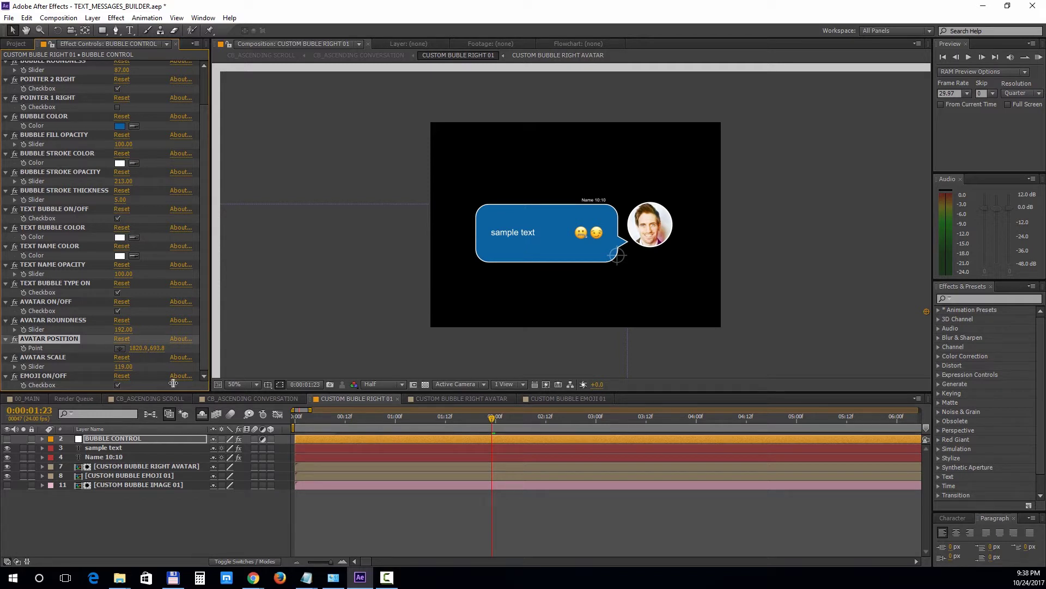
# - In CUSTOM BUBLE LEFT 01's BUBBLE CONTROL, uncheck TEXT BUBBLE ON/OFF and EMOJI ON/OFF
pyautogui.click(226, 399)
pyautogui.click(227, 399)
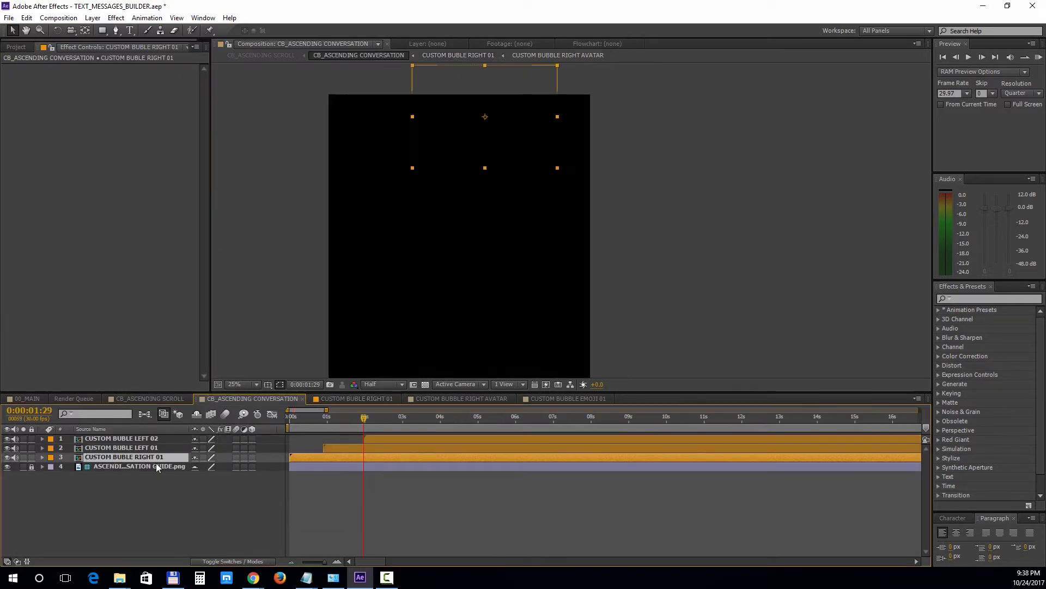
pyautogui.click(155, 446)
pyautogui.doubleClick(155, 445)
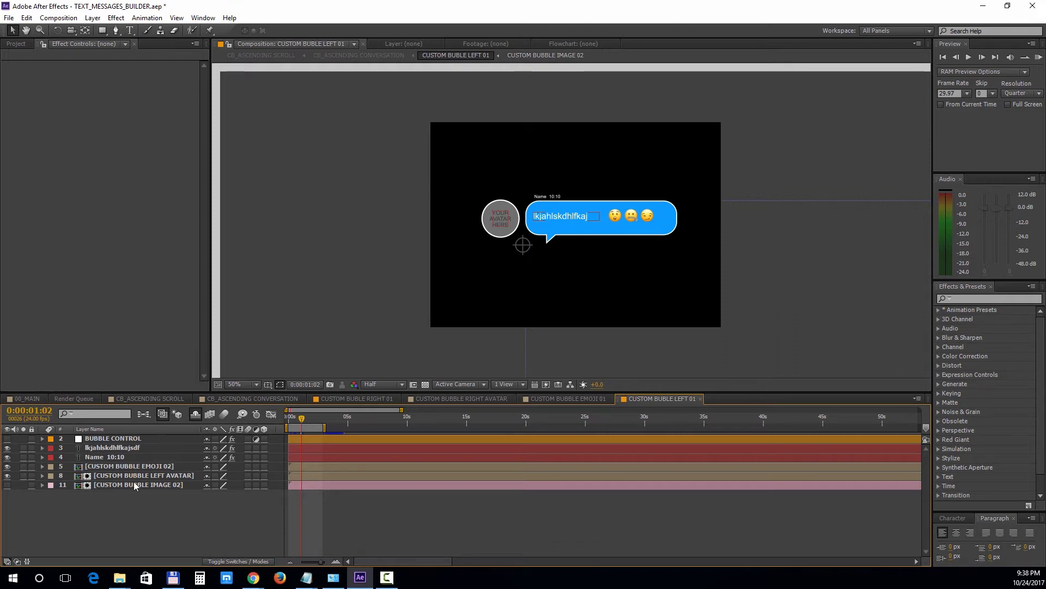
pyautogui.click(135, 439)
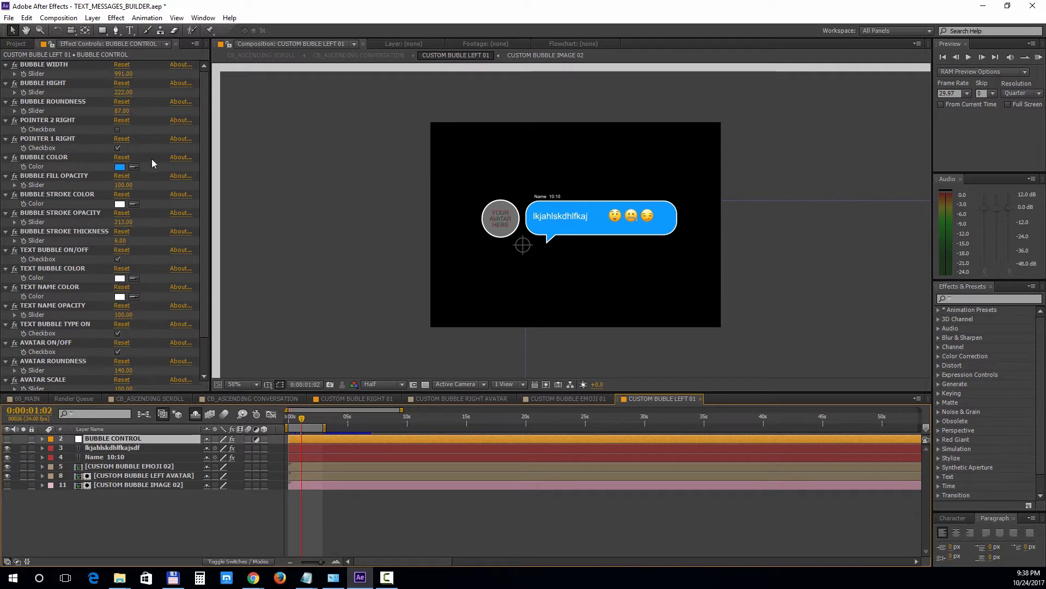
pyautogui.click(117, 260)
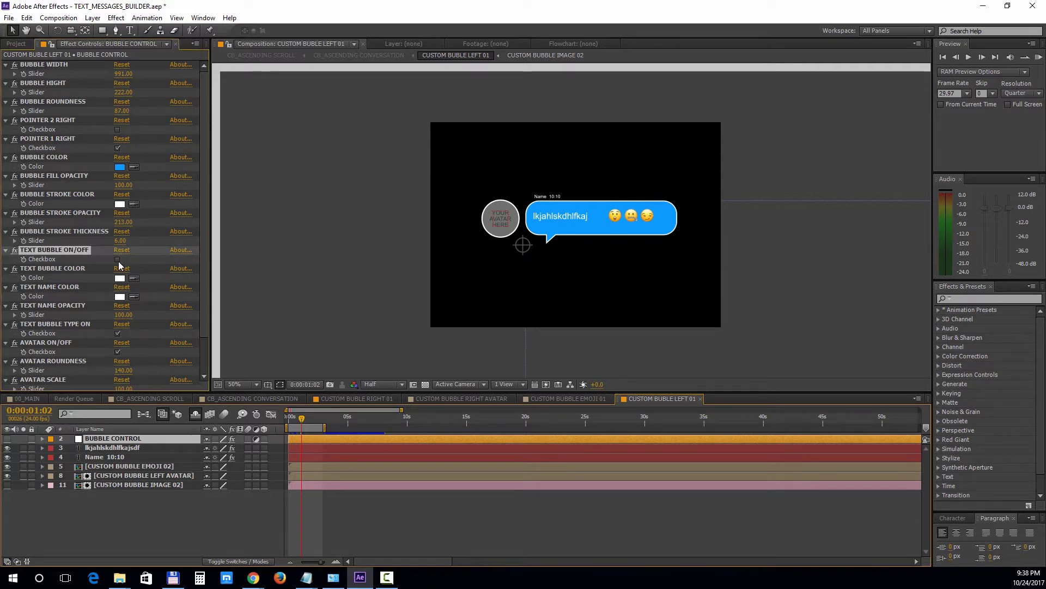
pyautogui.scroll(-2, 119, 266)
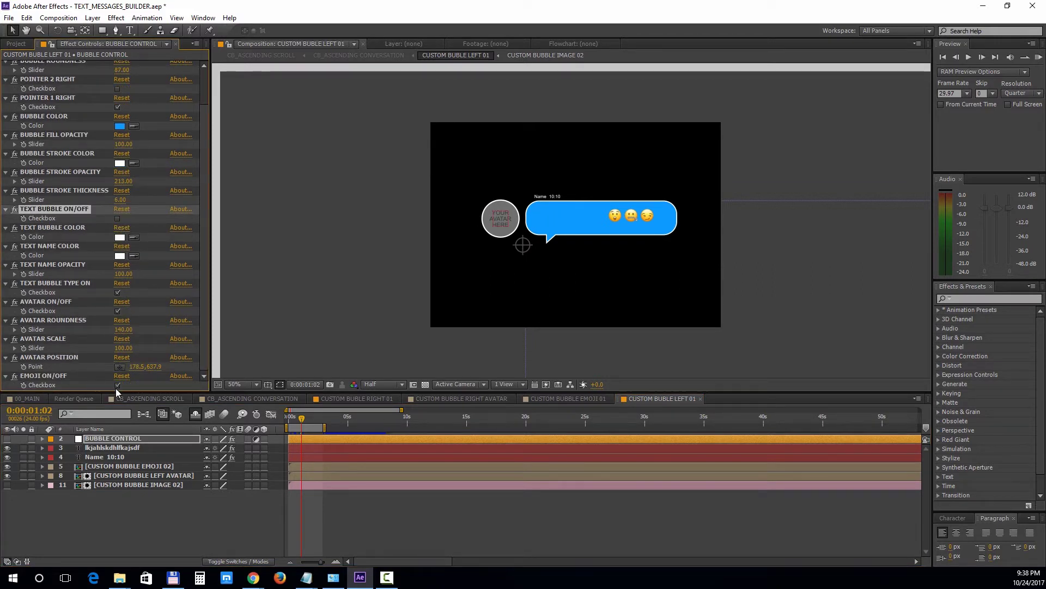
pyautogui.click(118, 385)
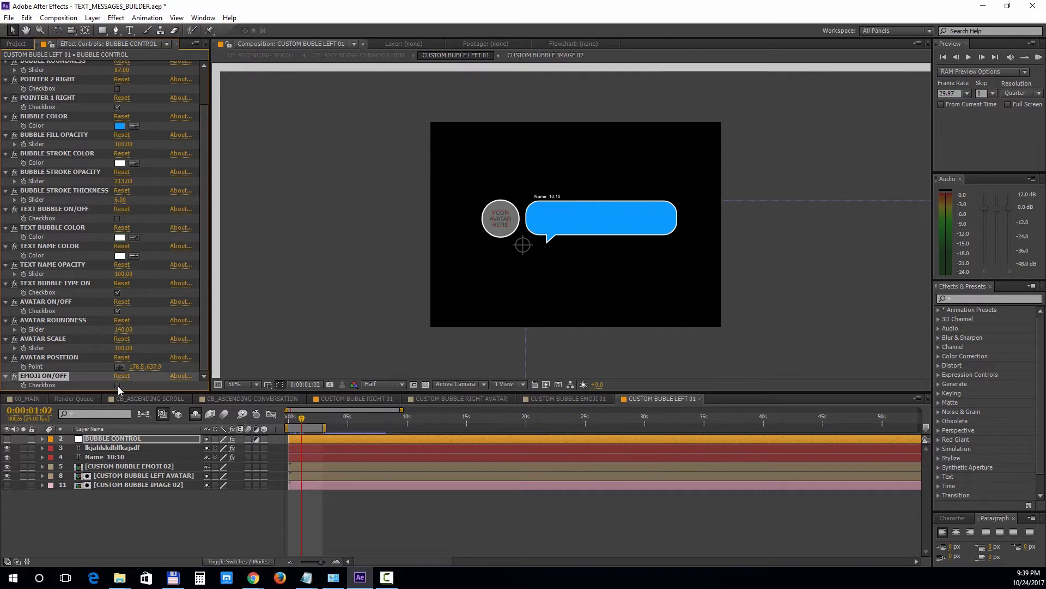
# - Widen the left bubble, show YOUR IMAGE HERE, and move Avatar Position to 178.5, 447.9
pyautogui.scroll(2, 103, 309)
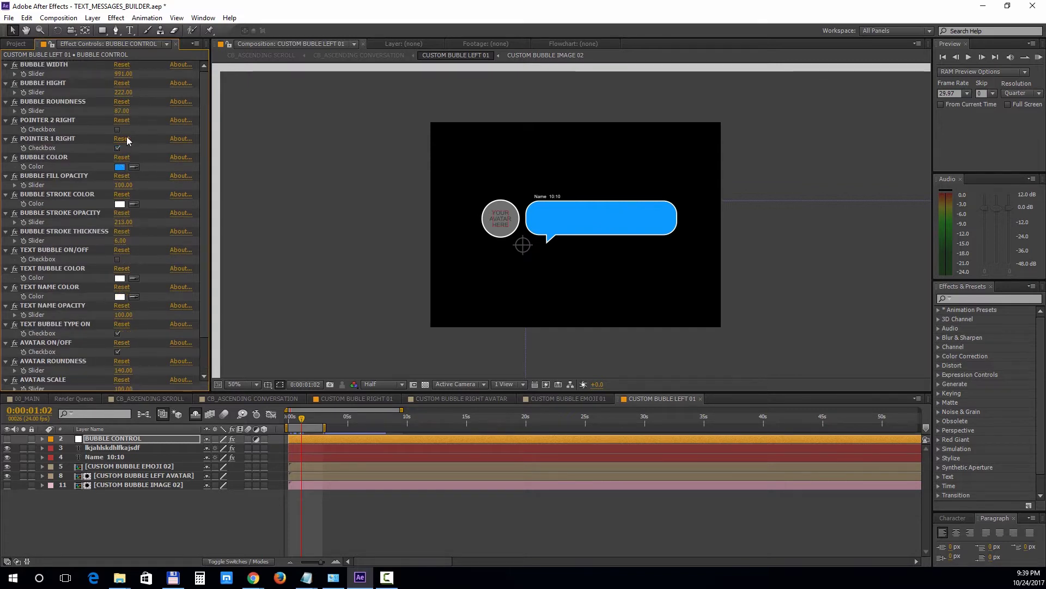
pyautogui.moveTo(123, 74); pyautogui.dragTo(350, 102)
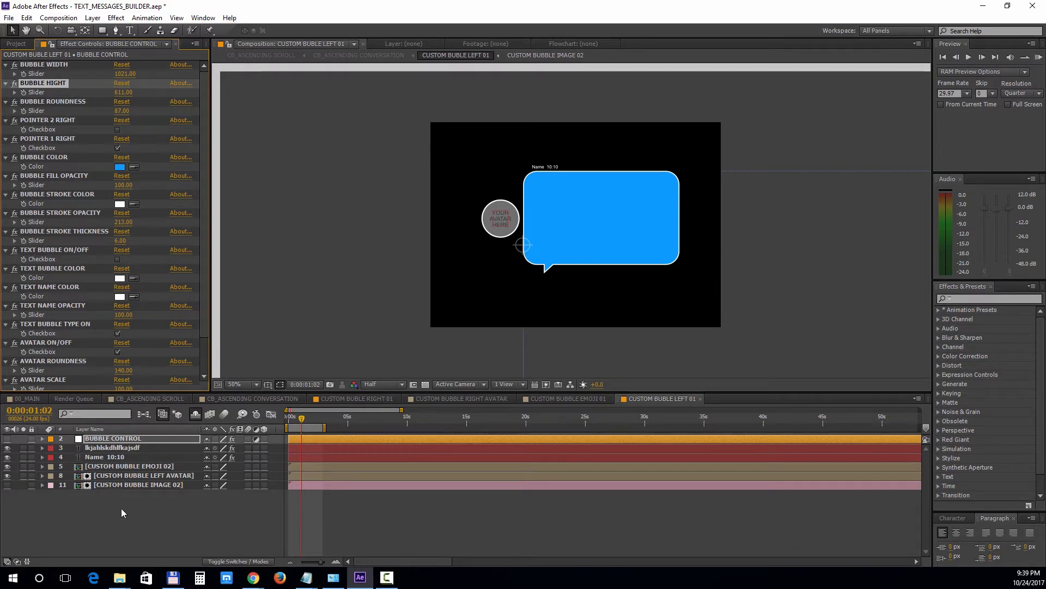
pyautogui.click(8, 484)
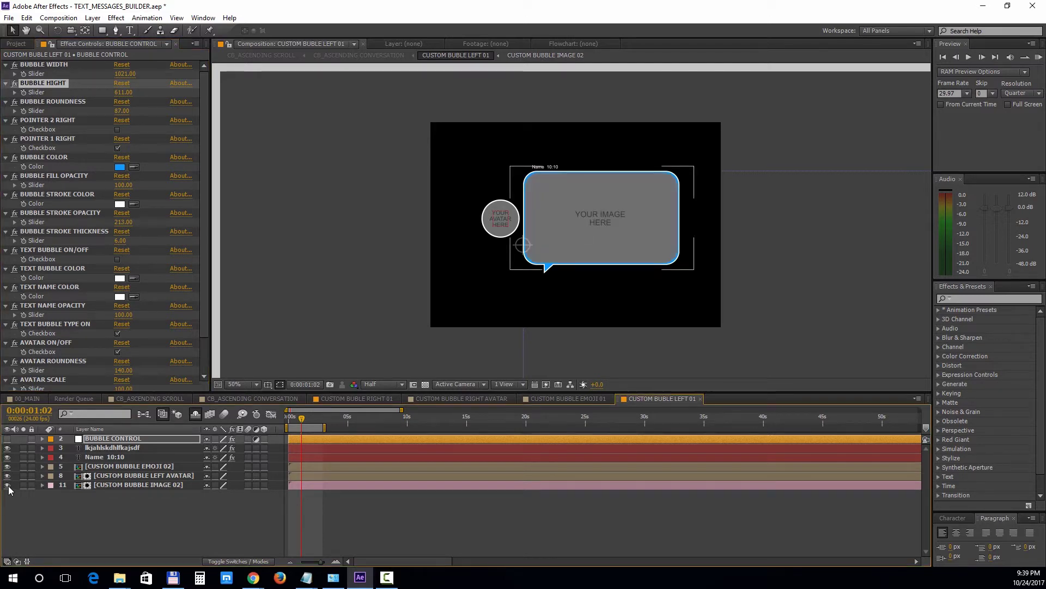
pyautogui.scroll(-3, 138, 312)
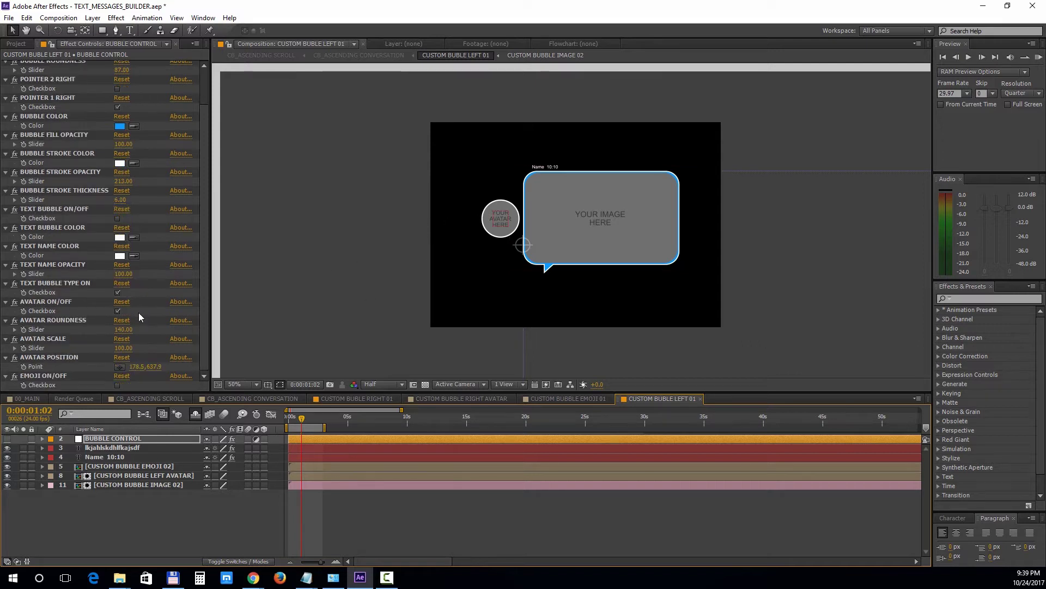
pyautogui.moveTo(153, 366); pyautogui.dragTo(39, 377)
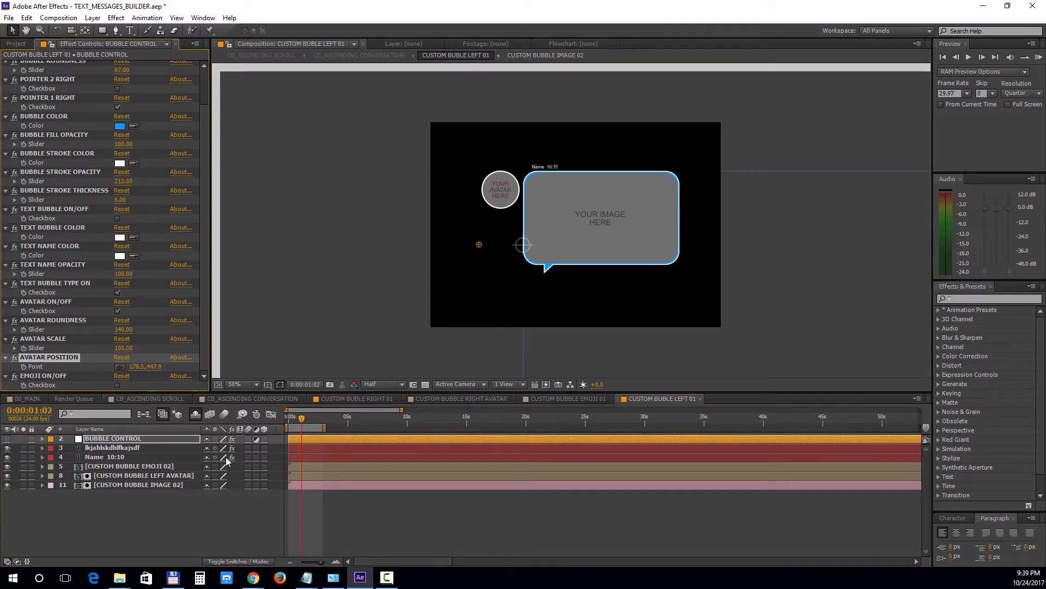
# - Open the CUSTOM BUBBLE IMAGE 02 precomp and import avatar03.jpg into the project
pyautogui.click(169, 484)
pyautogui.doubleClick(169, 485)
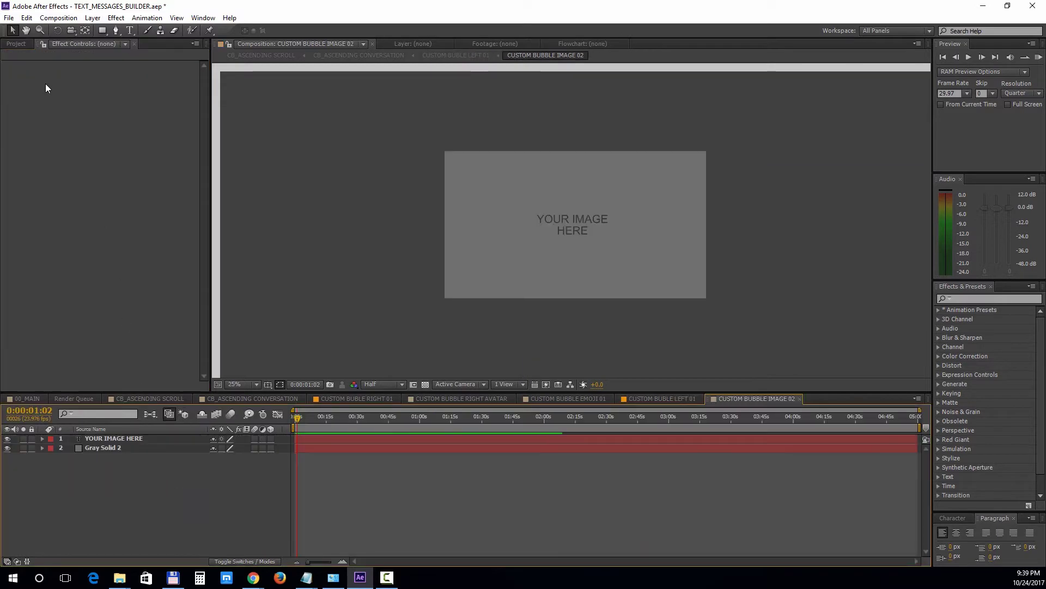
pyautogui.click(8, 17)
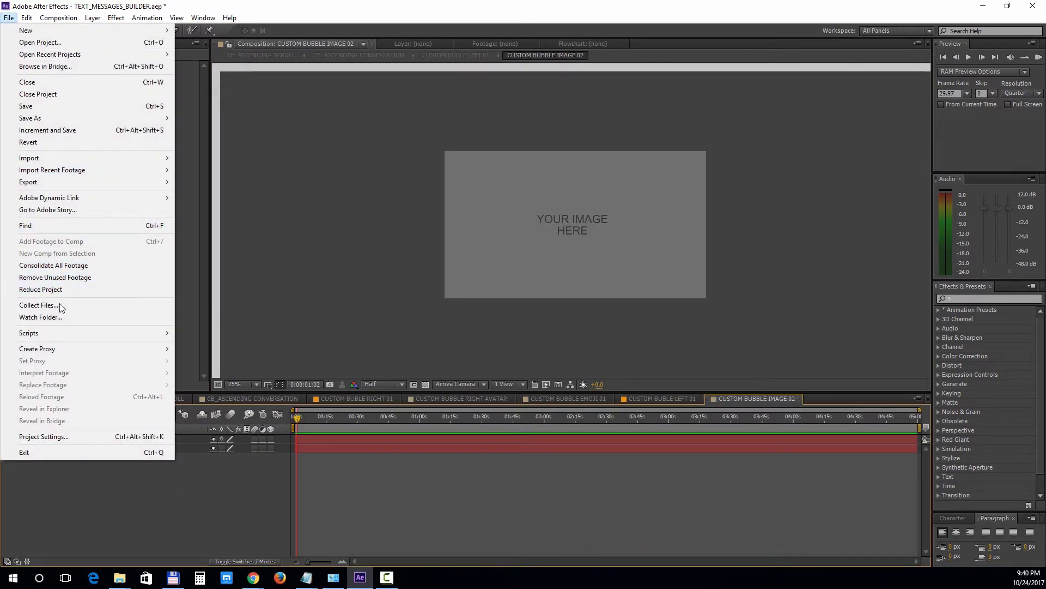
pyautogui.moveTo(70, 159)
pyautogui.click(206, 158)
pyautogui.doubleClick(200, 117)
# - Add avatar03.jpg as the top layer, hide the placeholder layers, and scale it to 155%
pyautogui.moveTo(63, 341); pyautogui.dragTo(94, 439)
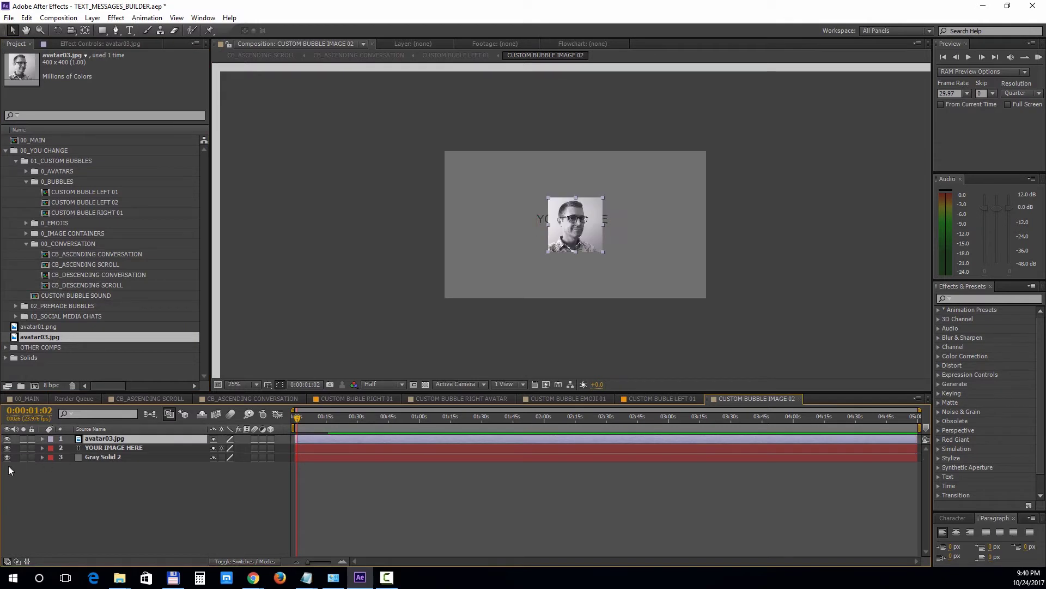
pyautogui.moveTo(7, 447); pyautogui.dragTo(7, 457)
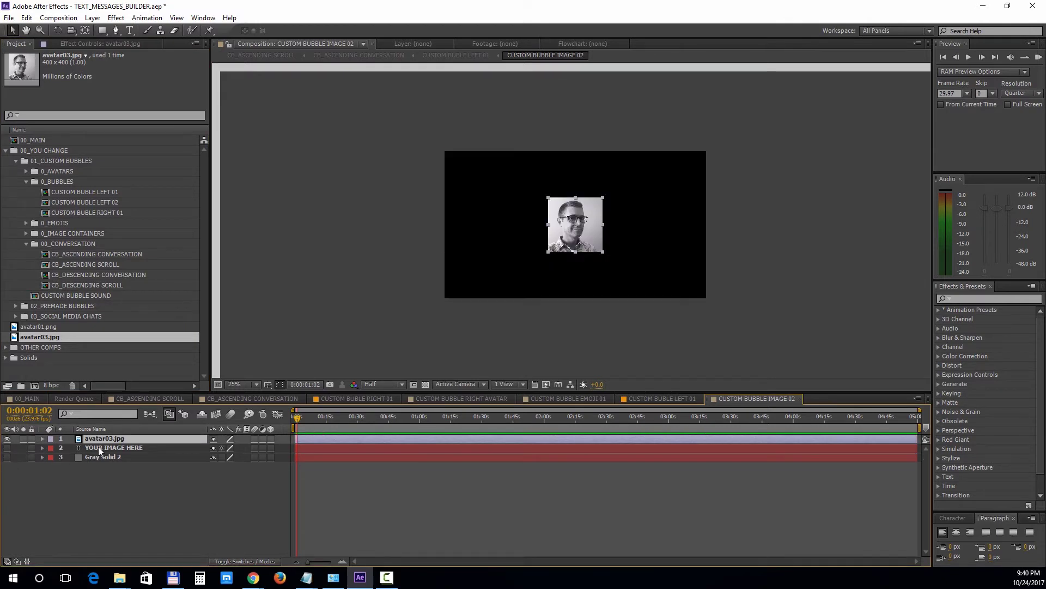
pyautogui.press('s')
pyautogui.moveTo(242, 446); pyautogui.dragTo(286, 439)
pyautogui.click(646, 398)
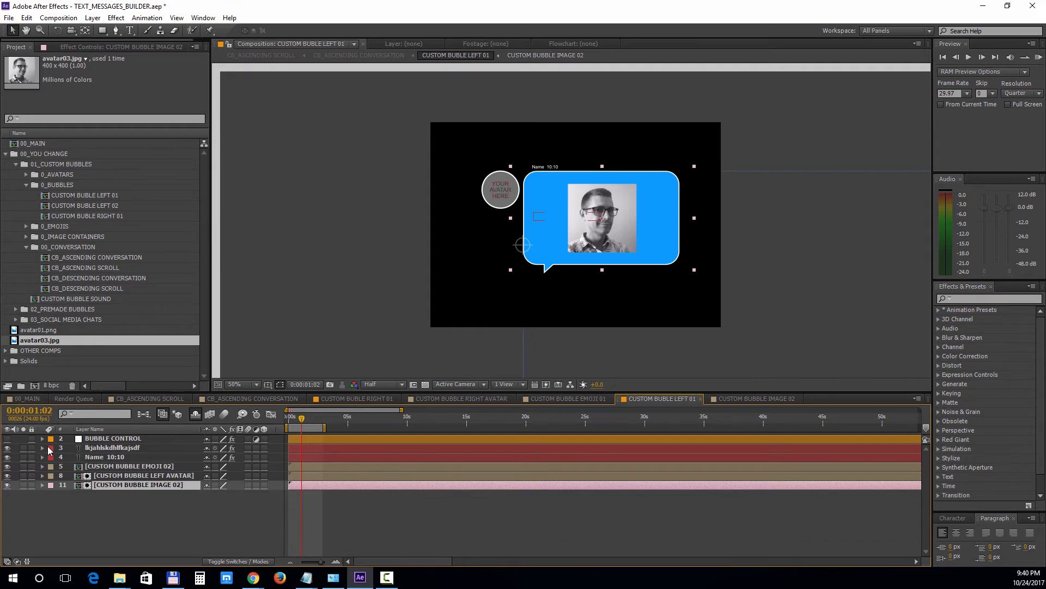
# - Duplicate CUSTOM BUBBLE IMAGE 02 as IMAGE 03, swap it into the bubble's image layer, and open it
pyautogui.click(27, 236)
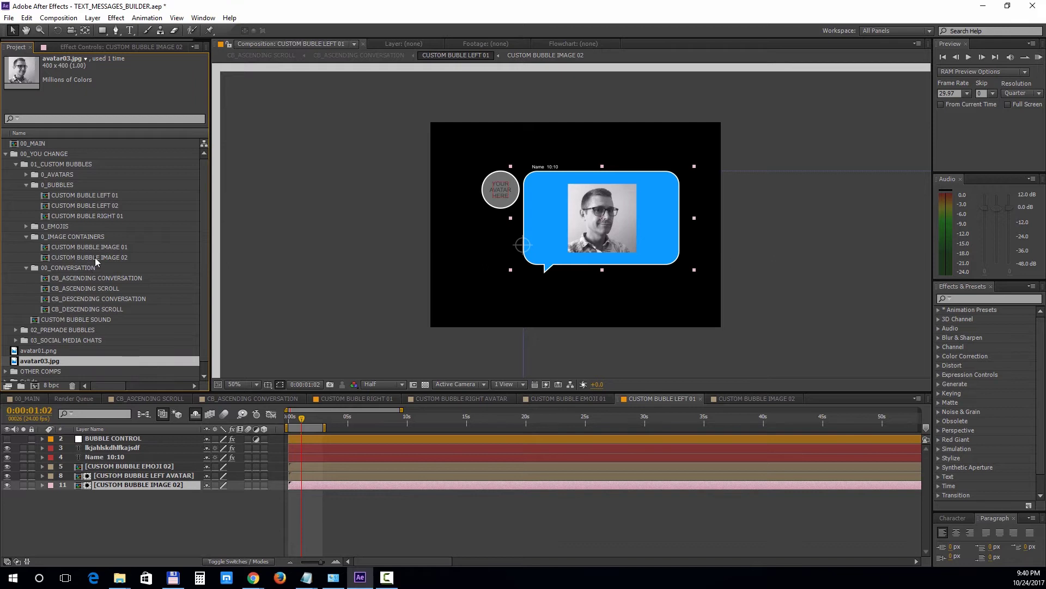
pyautogui.click(95, 257)
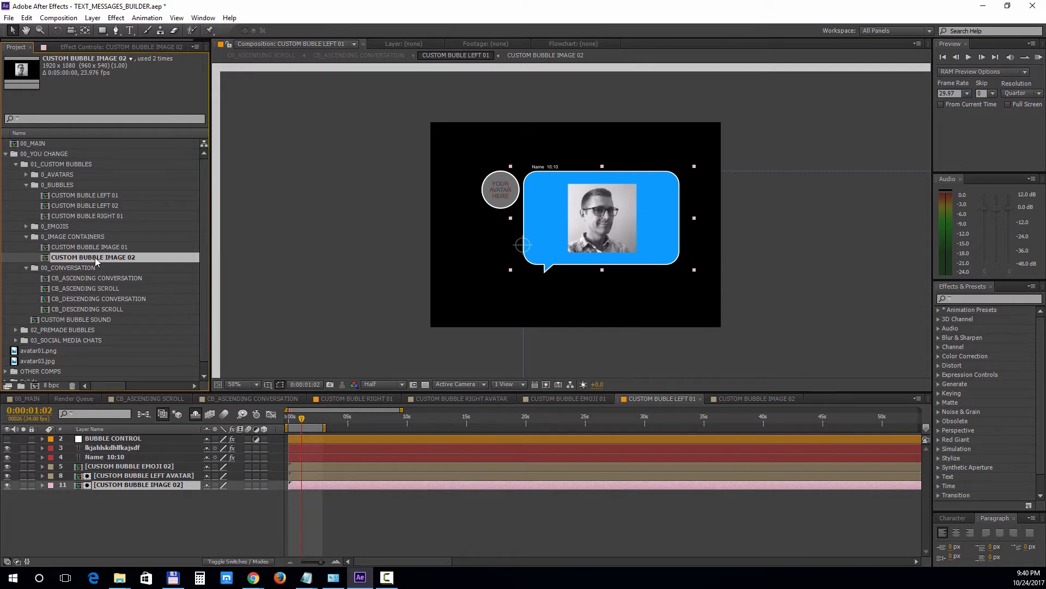
pyautogui.hotkey('ctrl', 'd')
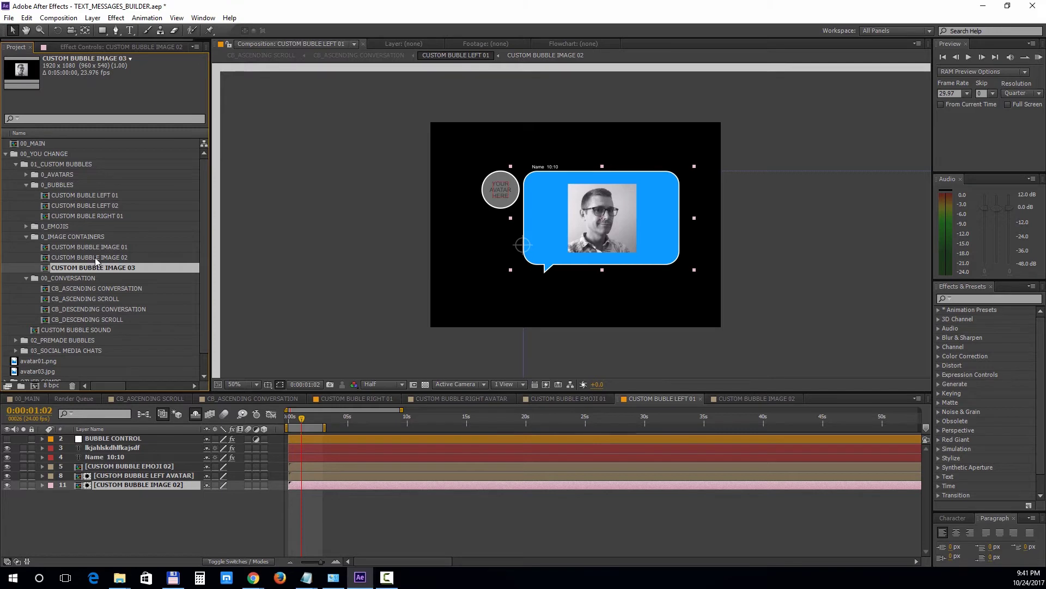
pyautogui.moveTo(95, 257); pyautogui.dragTo(103, 293)
pyautogui.hotkey('ctrl', 'alt', '/')
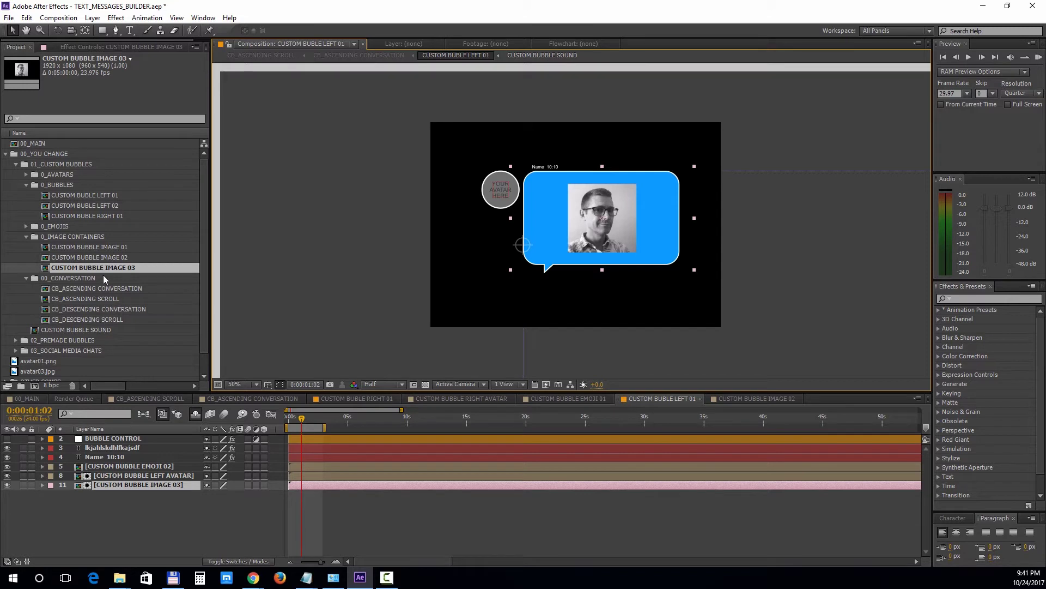
pyautogui.doubleClick(155, 482)
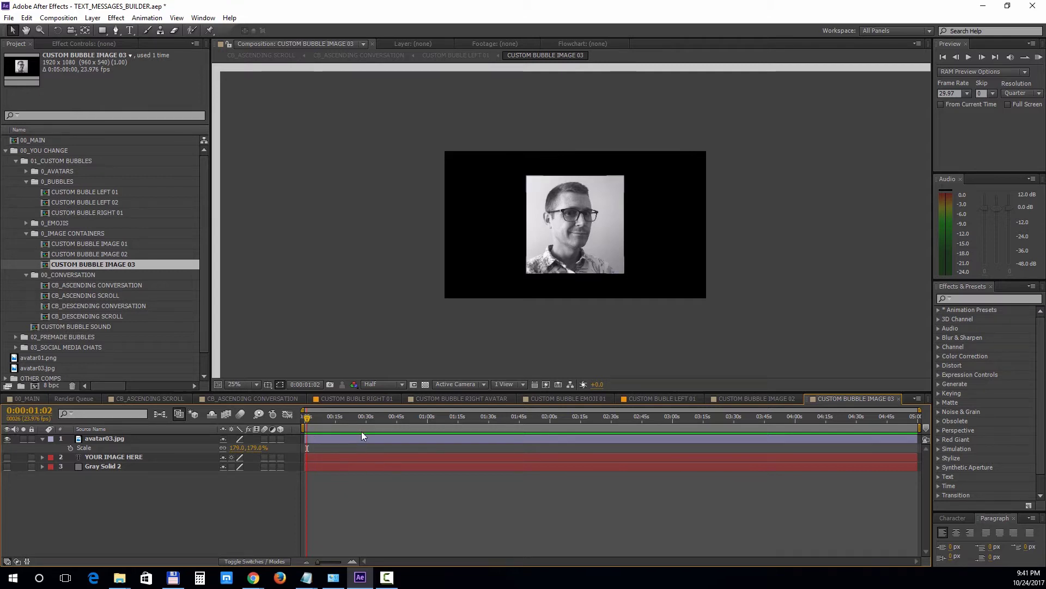
# - At 0:00:03:27 in CB_ASCENDING CONVERSATION, move the image bubble down, then view CB_ASCENDING SCROLL
pyautogui.click(254, 399)
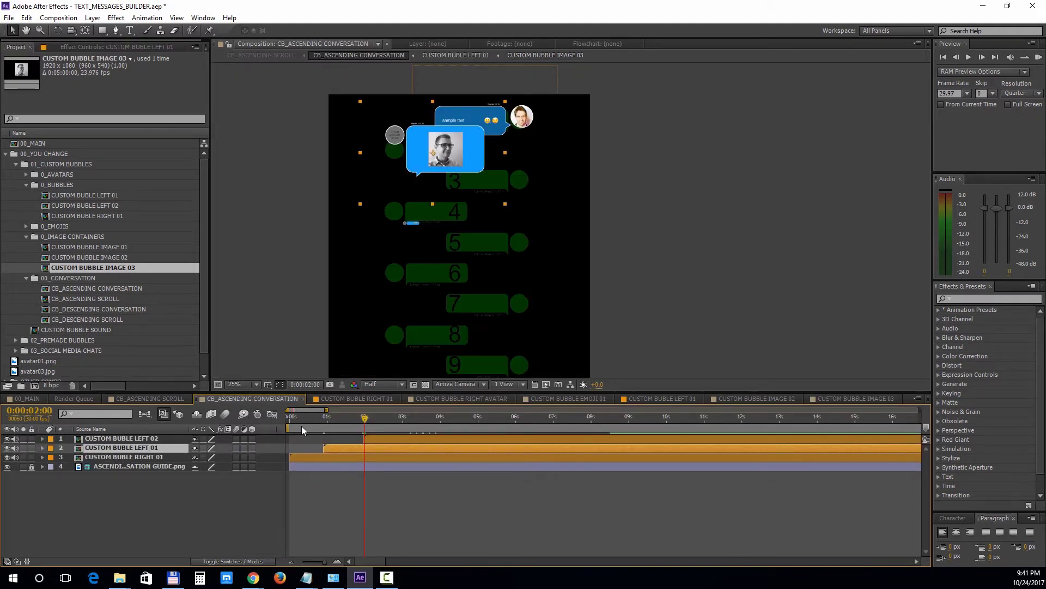
pyautogui.click(166, 436)
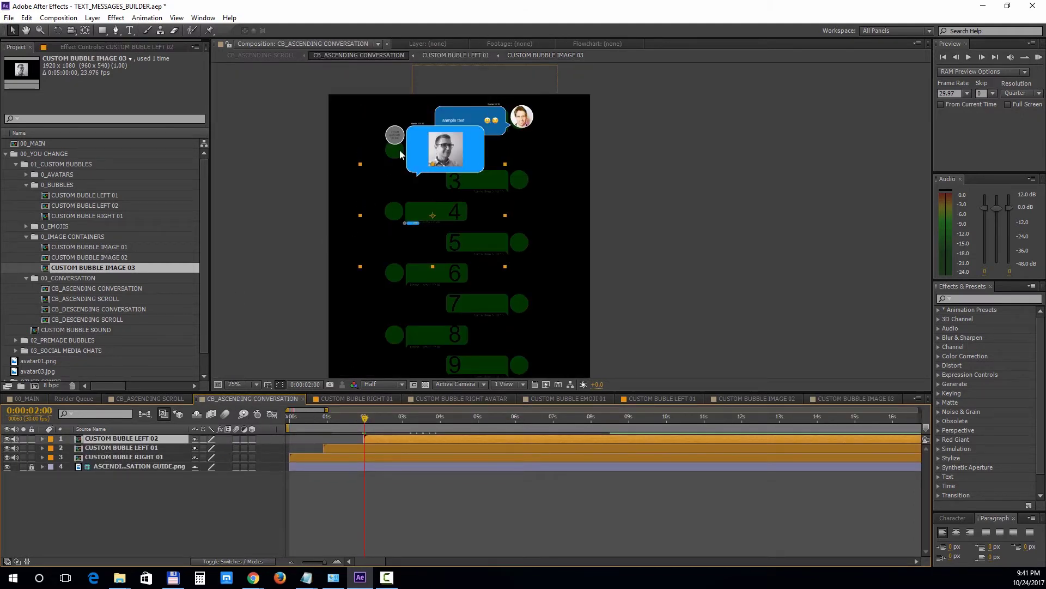
pyautogui.click(436, 418)
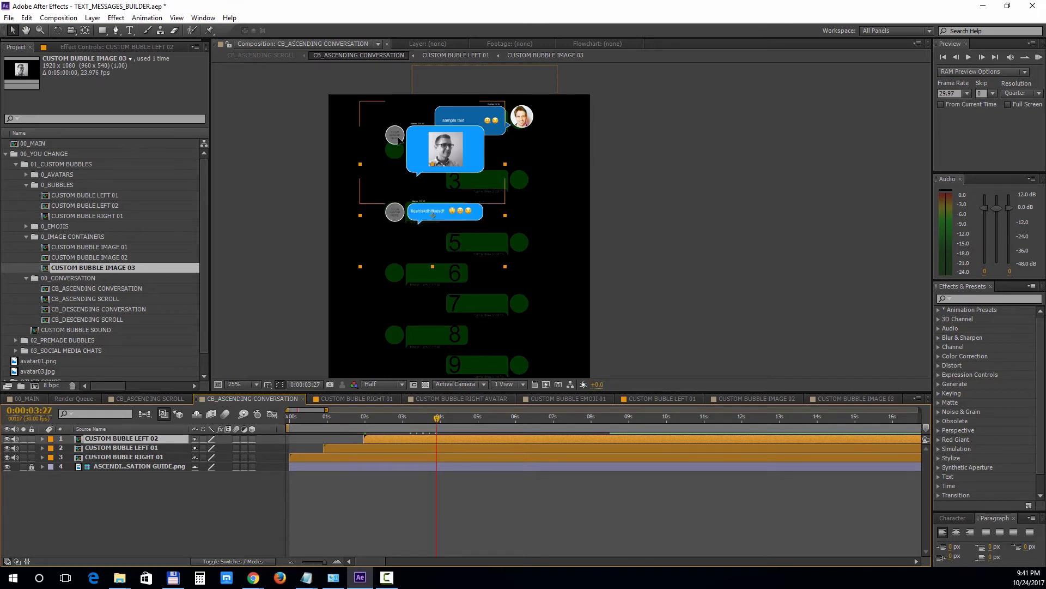
pyautogui.moveTo(398, 139); pyautogui.dragTo(399, 152)
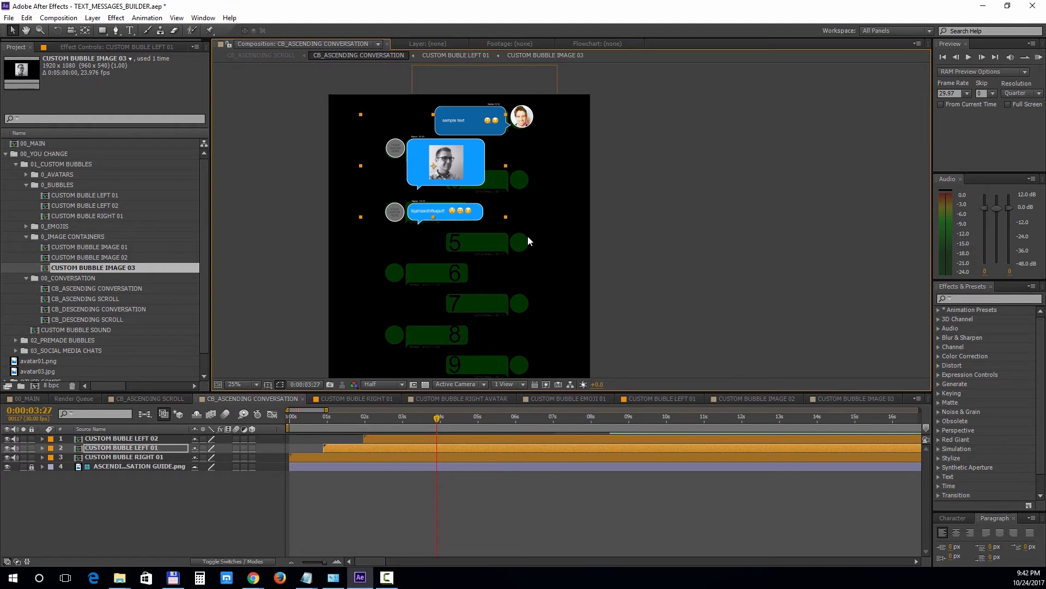
pyautogui.click(168, 396)
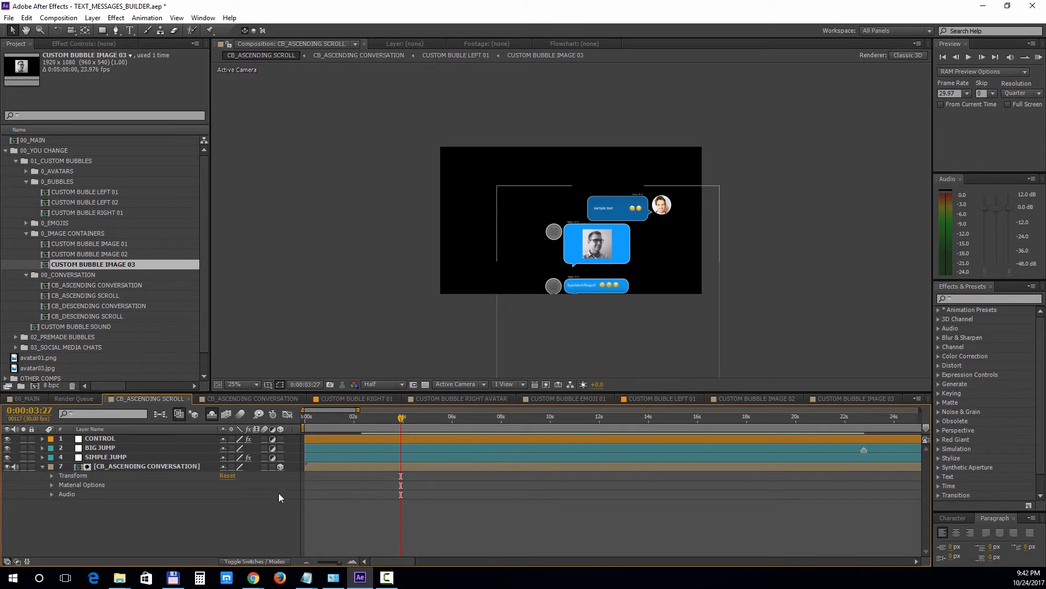
# - Keyframe SIMPLE JUMP at 1, 2 and 3 seconds and BIG JUMP at 2 seconds, then scrub-preview
pyautogui.click(130, 456)
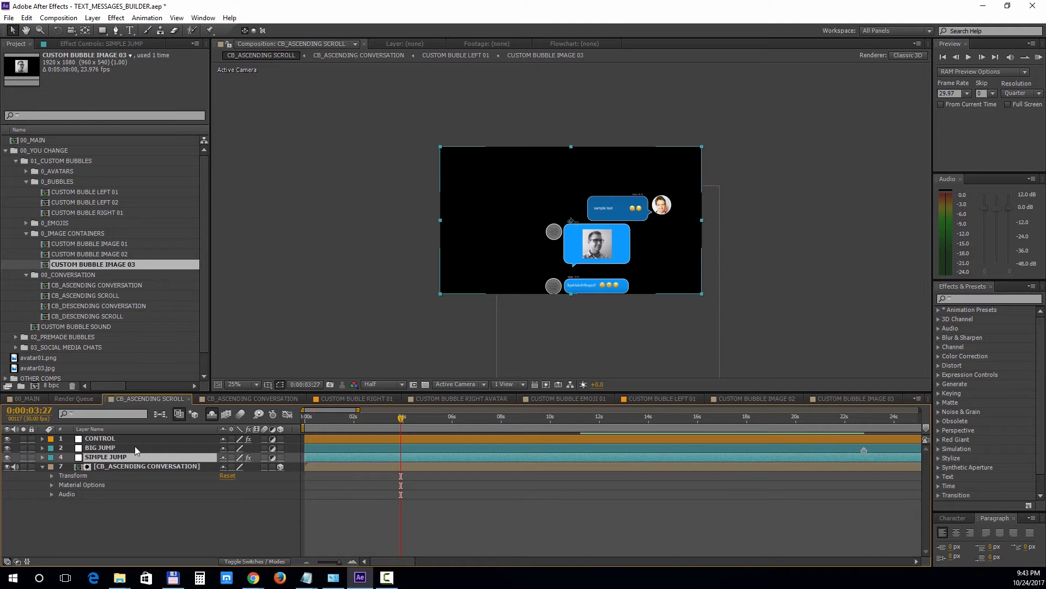
pyautogui.click(351, 561)
pyautogui.moveTo(376, 561); pyautogui.dragTo(366, 561)
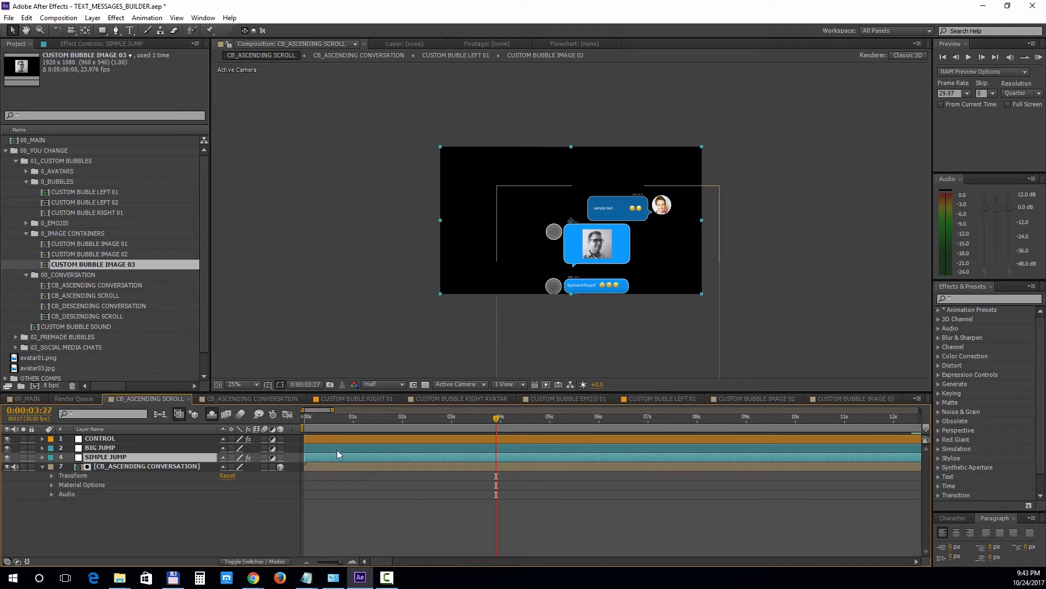
pyautogui.click(352, 417)
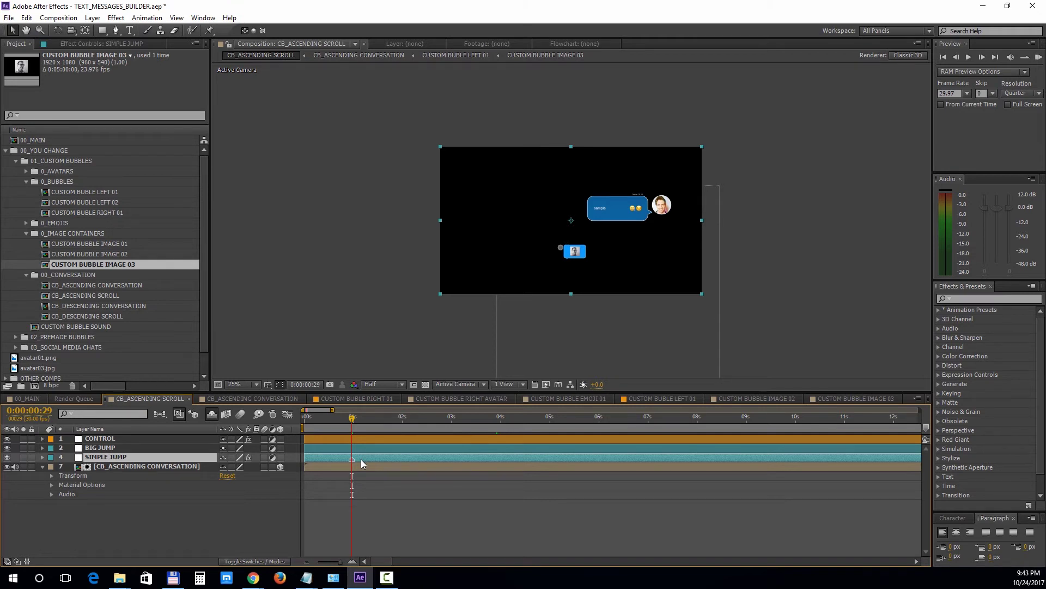
pyautogui.click(403, 418)
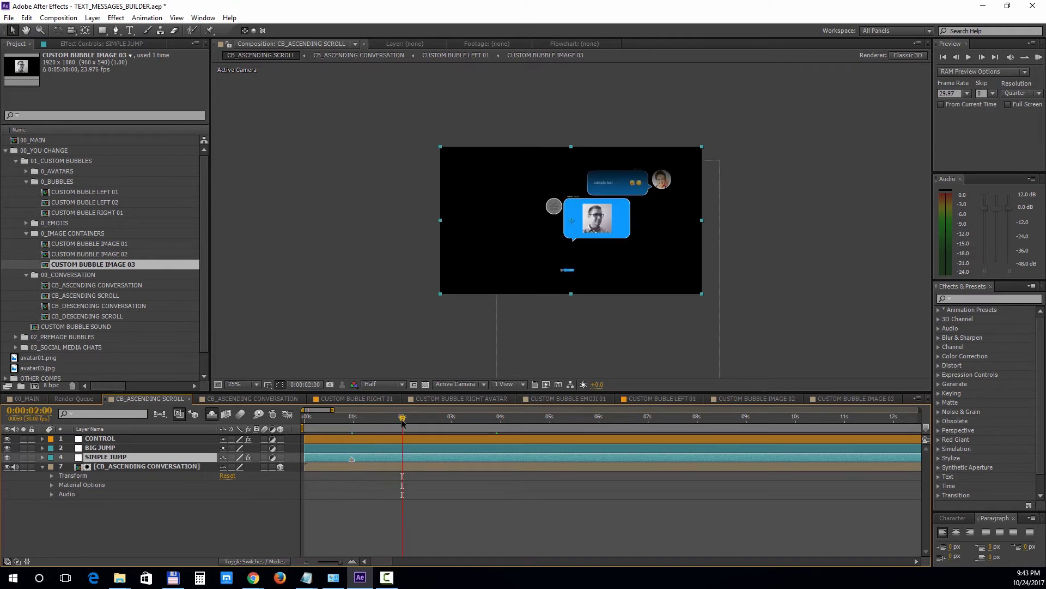
pyautogui.click(409, 450)
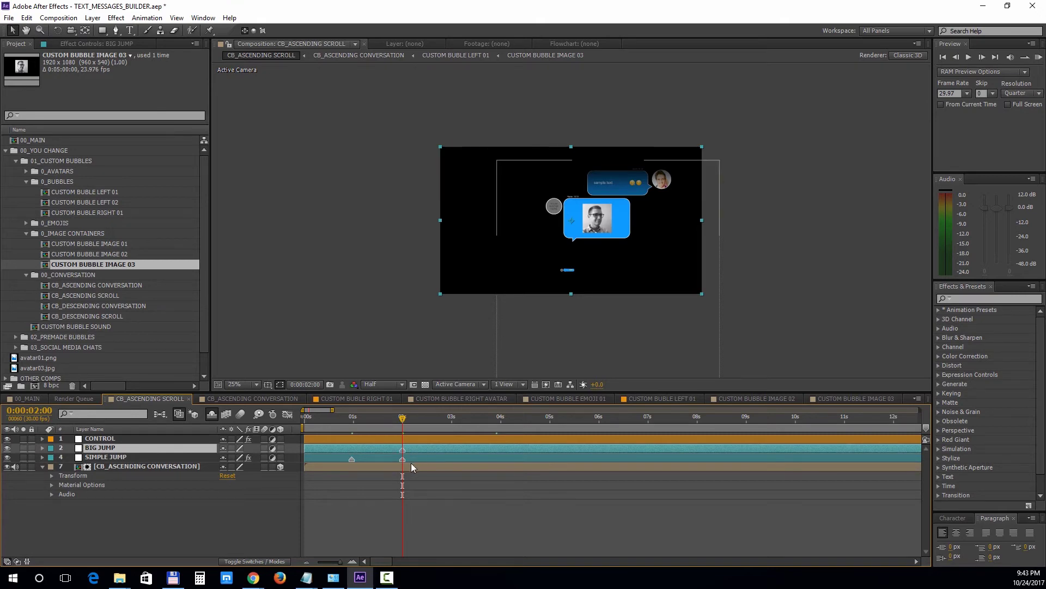
pyautogui.click(452, 418)
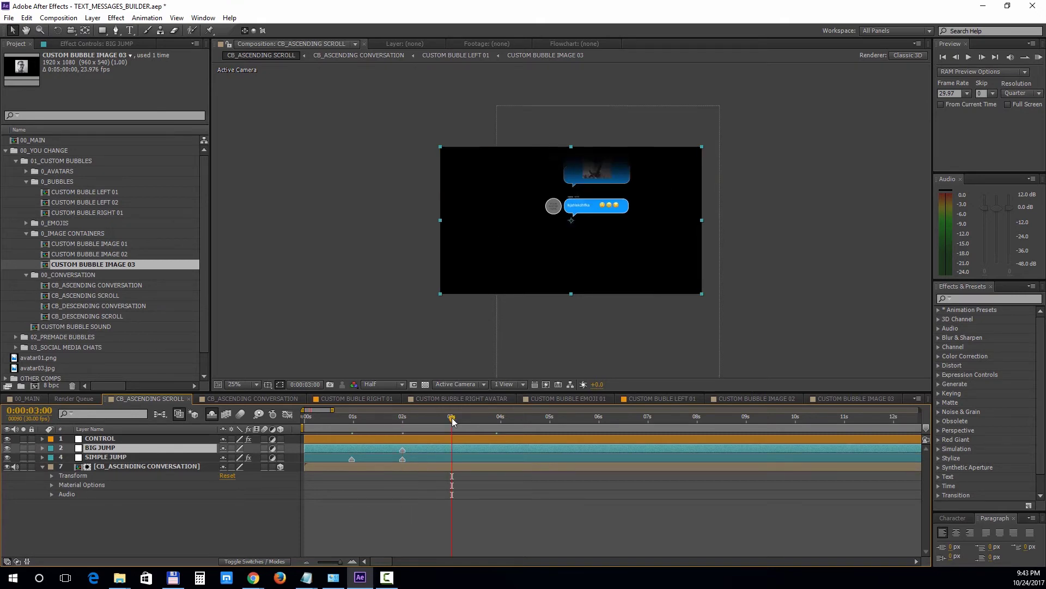
pyautogui.click(460, 457)
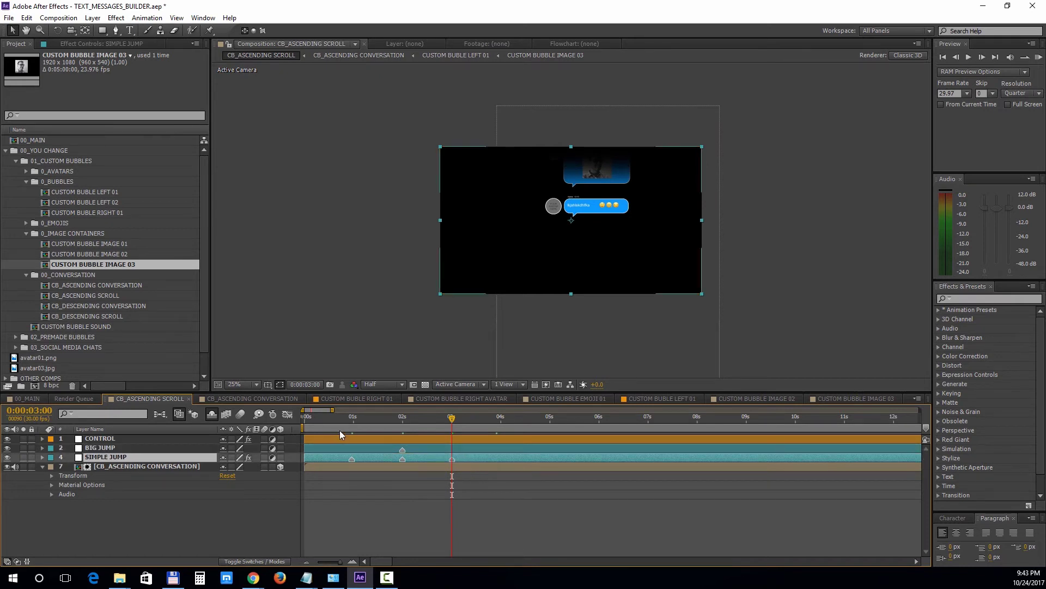
pyautogui.click(353, 419)
pyautogui.moveTo(359, 417); pyautogui.dragTo(431, 418)
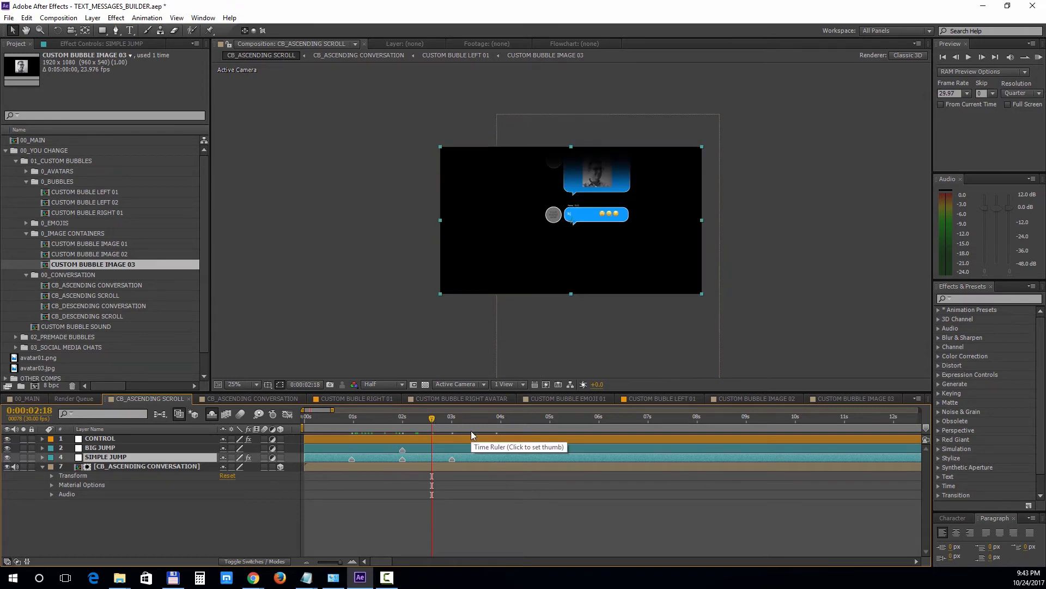
# - Set the CONTROL layer's 3D Point Y to 1379.0 and 3D Rotation Angle to 22°
pyautogui.click(113, 439)
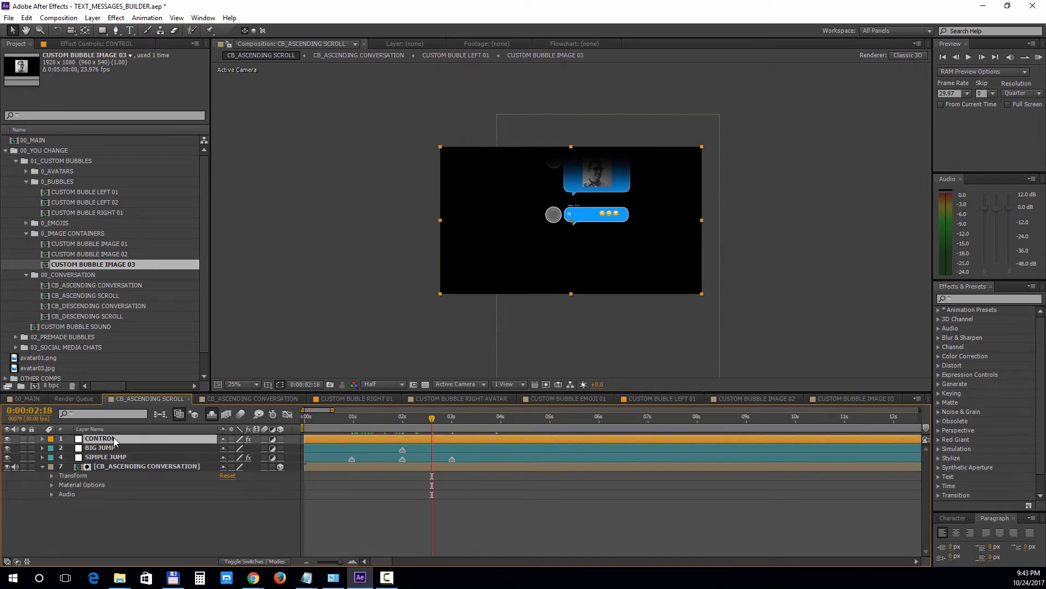
pyautogui.click(93, 46)
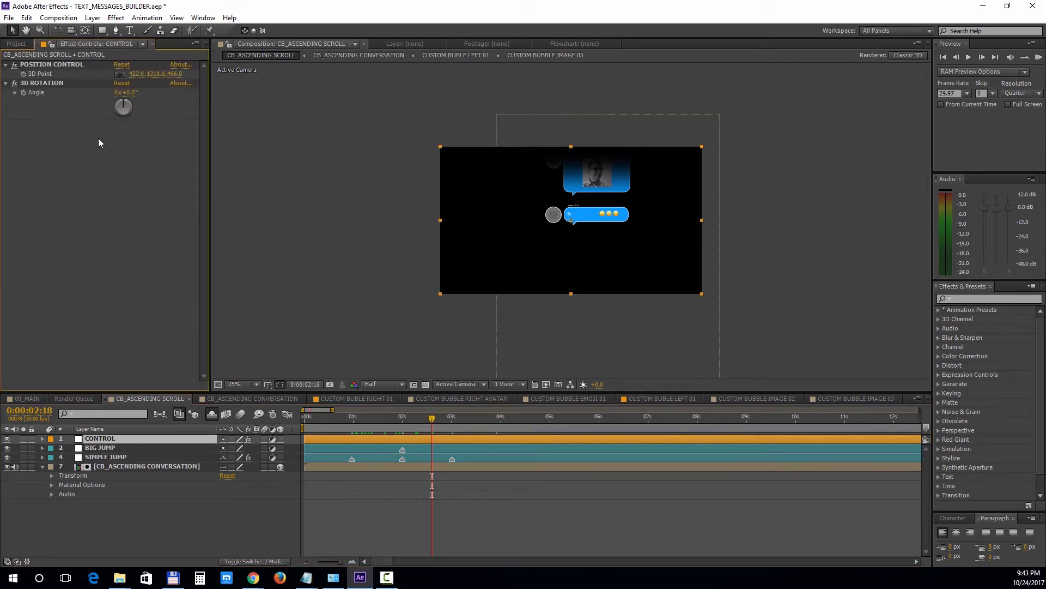
pyautogui.moveTo(150, 74); pyautogui.dragTo(185, 115)
pyautogui.click(192, 75)
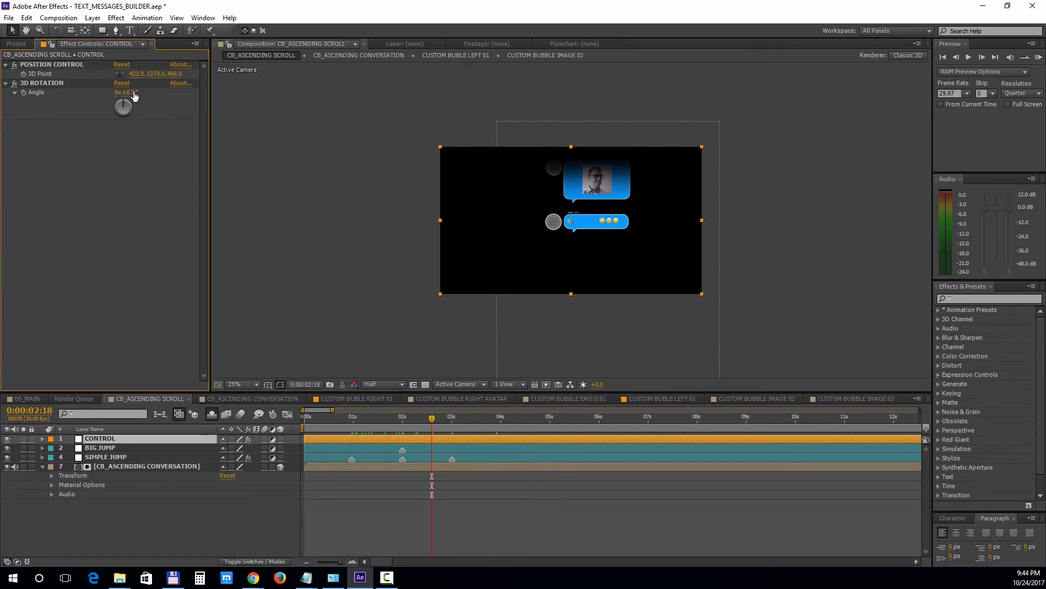
pyautogui.moveTo(136, 92); pyautogui.dragTo(152, 92)
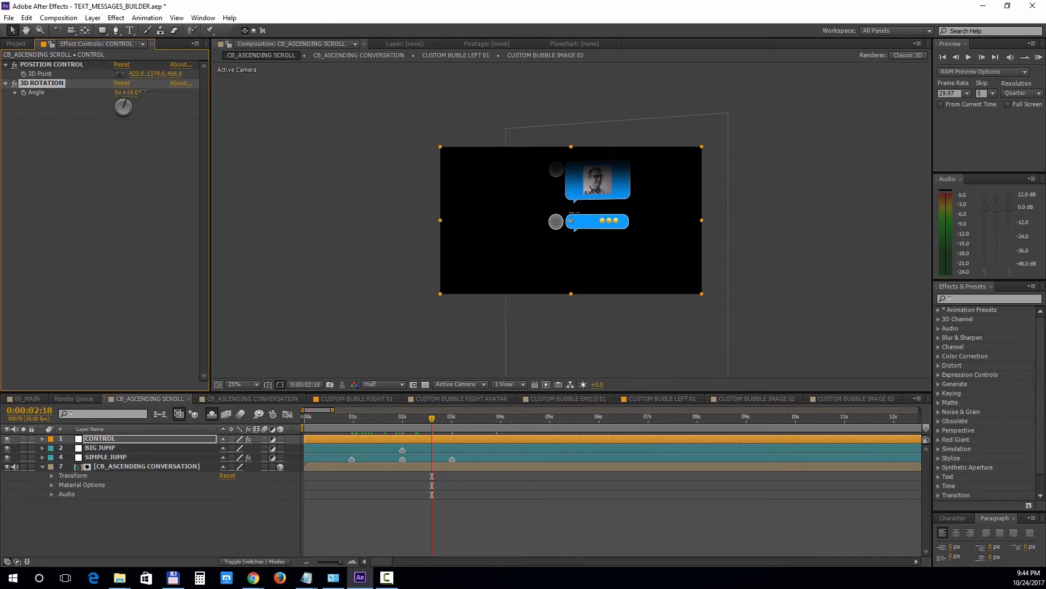
pyautogui.click(135, 192)
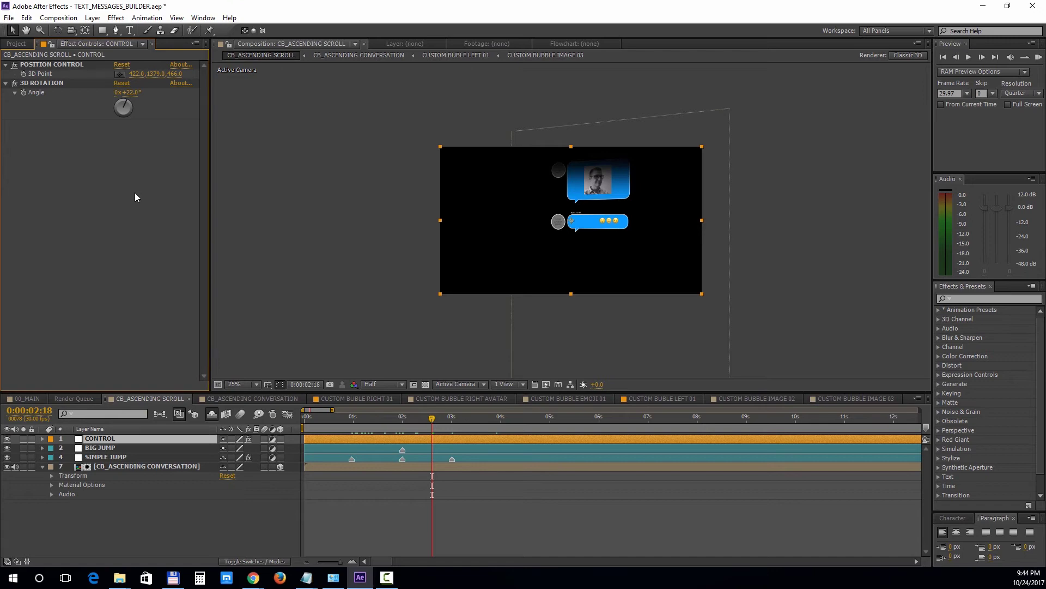
pyautogui.click(21, 44)
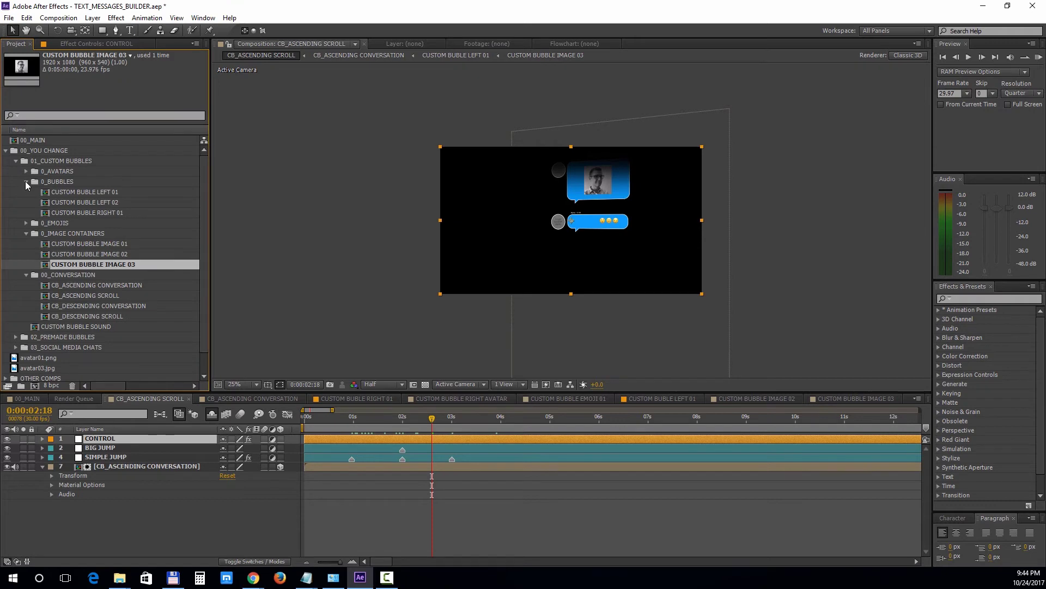
# - Collapse 01_CUSTOM BUBBLES, open 02_PREMADE BUBBLES > 0_CONVERSATIONS, and select both PM_ASCENDING comps
pyautogui.click(26, 181)
pyautogui.click(25, 202)
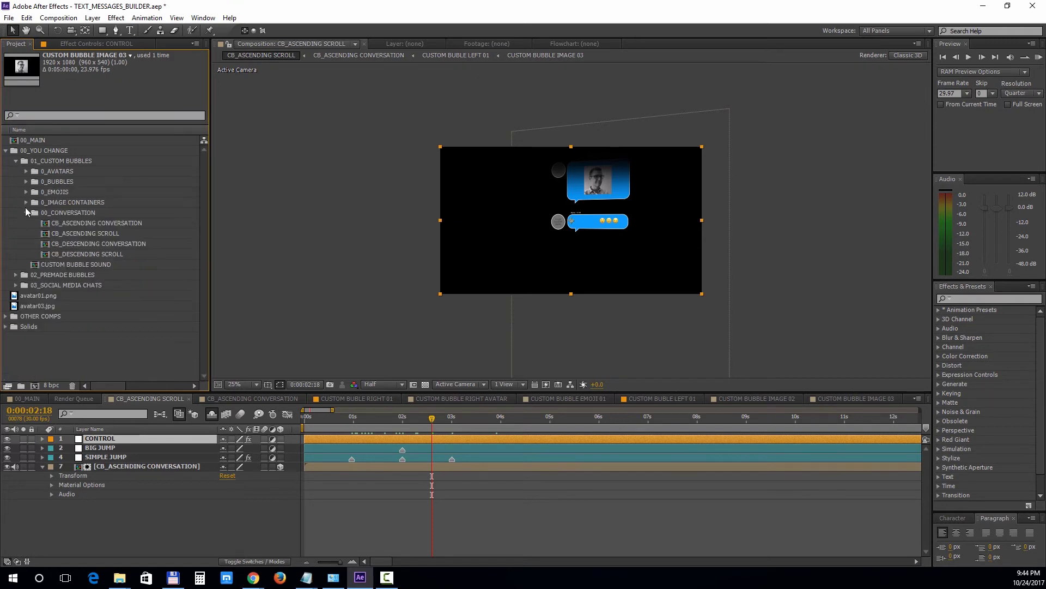
pyautogui.click(26, 212)
pyautogui.click(15, 160)
pyautogui.click(16, 171)
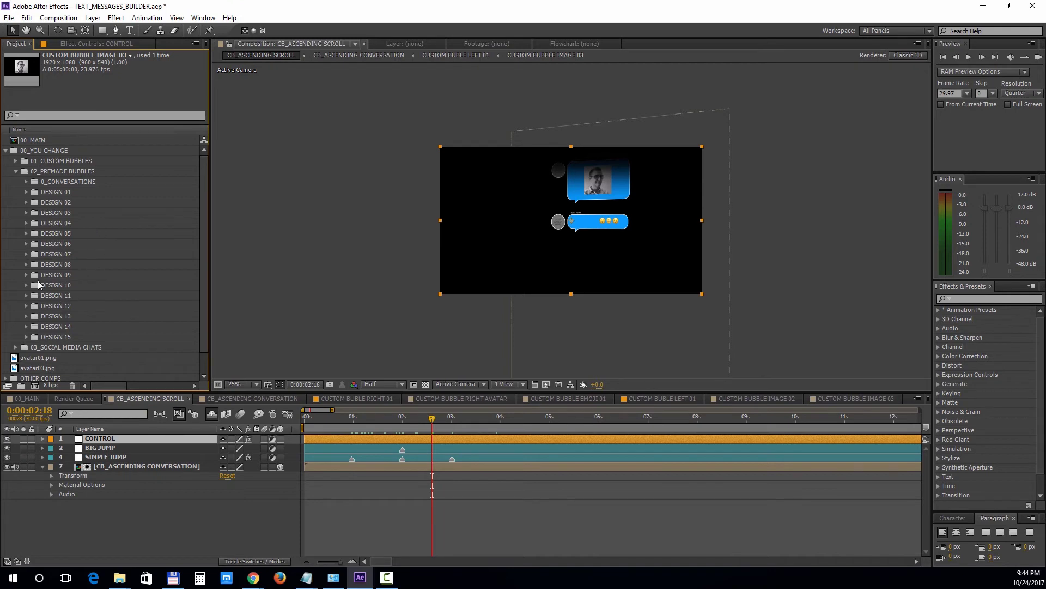
pyautogui.click(26, 182)
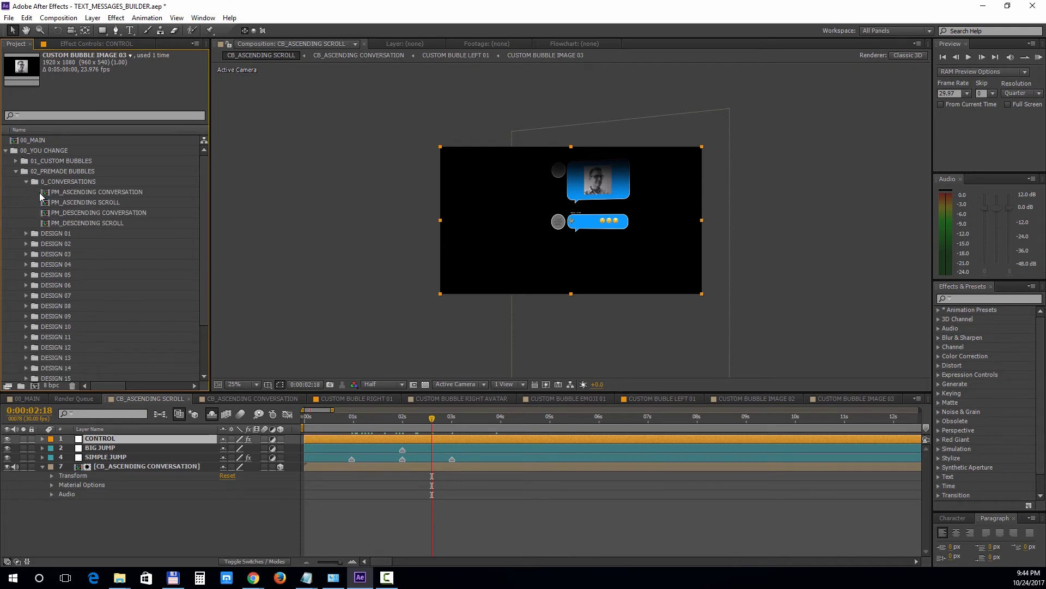
pyautogui.click(87, 202)
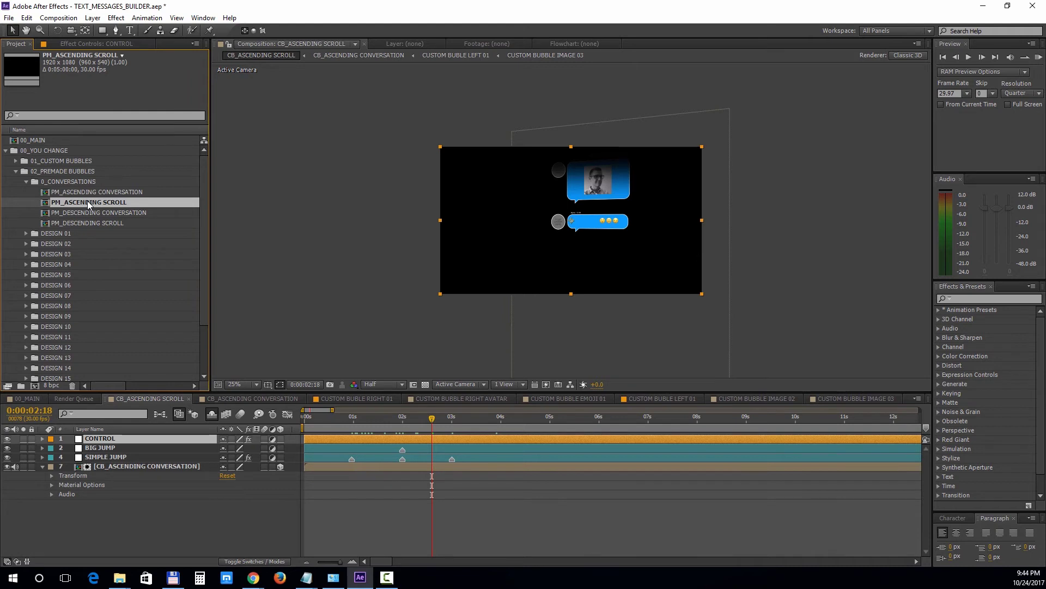
pyautogui.keyDown('ctrl'); pyautogui.click(90, 194); pyautogui.keyUp('ctrl')
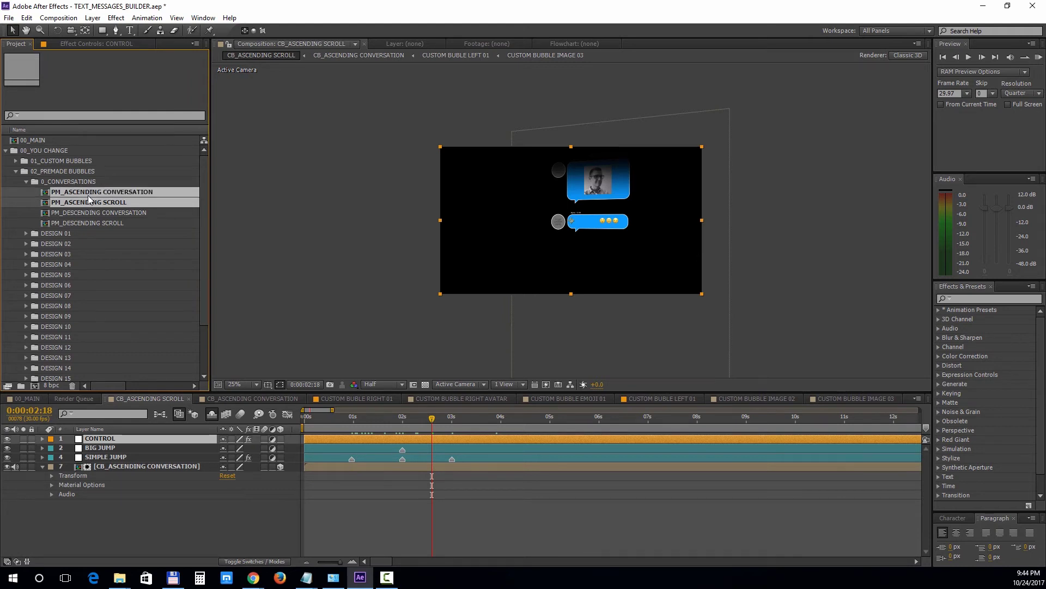
# - Open the PM_ASCENDING comps and place DESIGN 02 RIGHT 01 at the first conversation slot
pyautogui.doubleClick(87, 202)
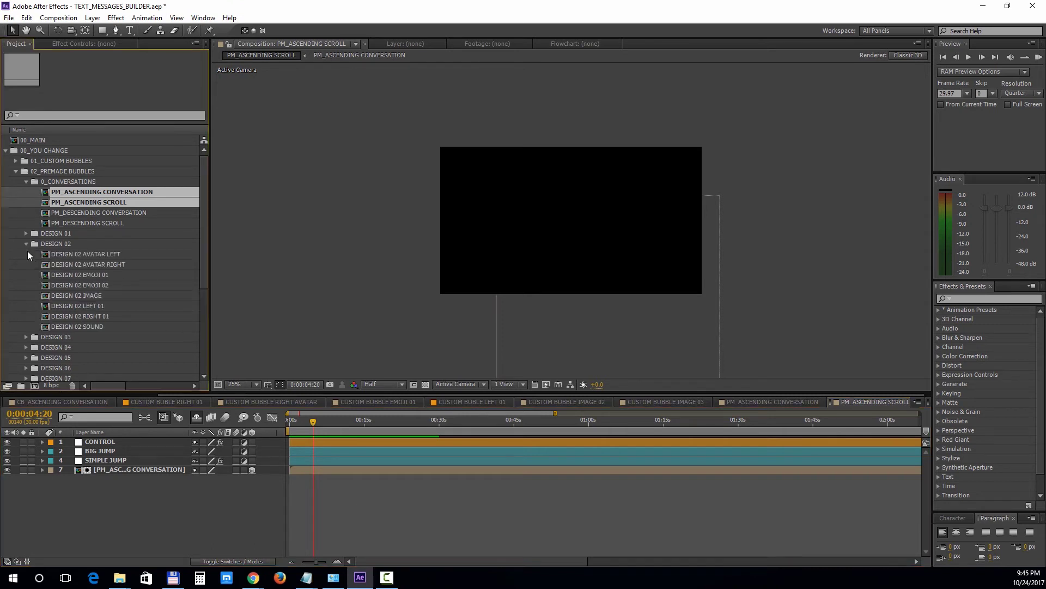
pyautogui.click(724, 405)
pyautogui.moveTo(542, 276); pyautogui.dragTo(590, 398)
pyautogui.moveTo(520, 185); pyautogui.dragTo(521, 210)
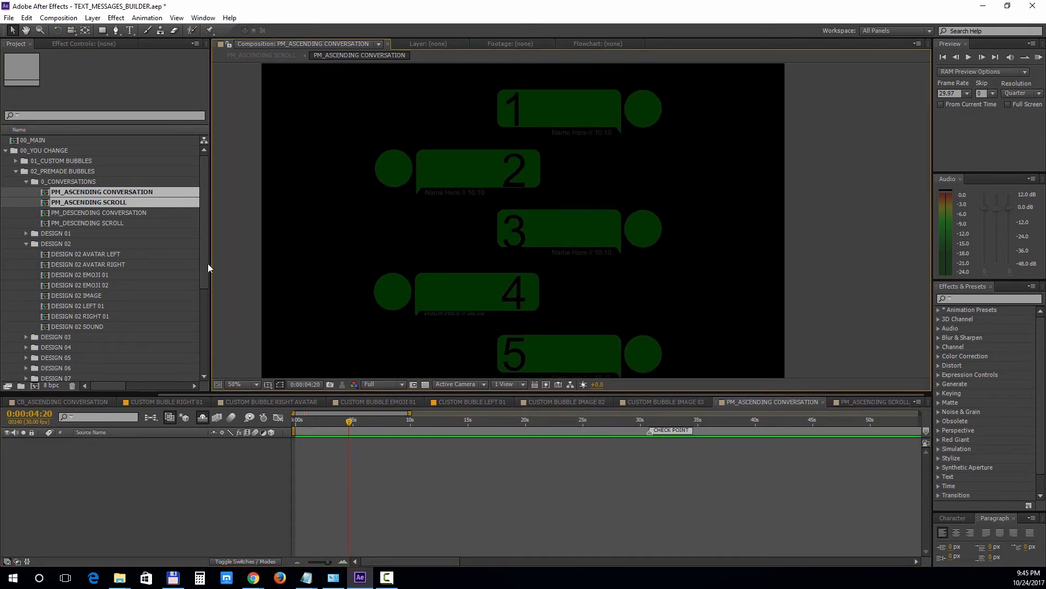
pyautogui.click(93, 308)
pyautogui.moveTo(90, 316); pyautogui.dragTo(552, 165)
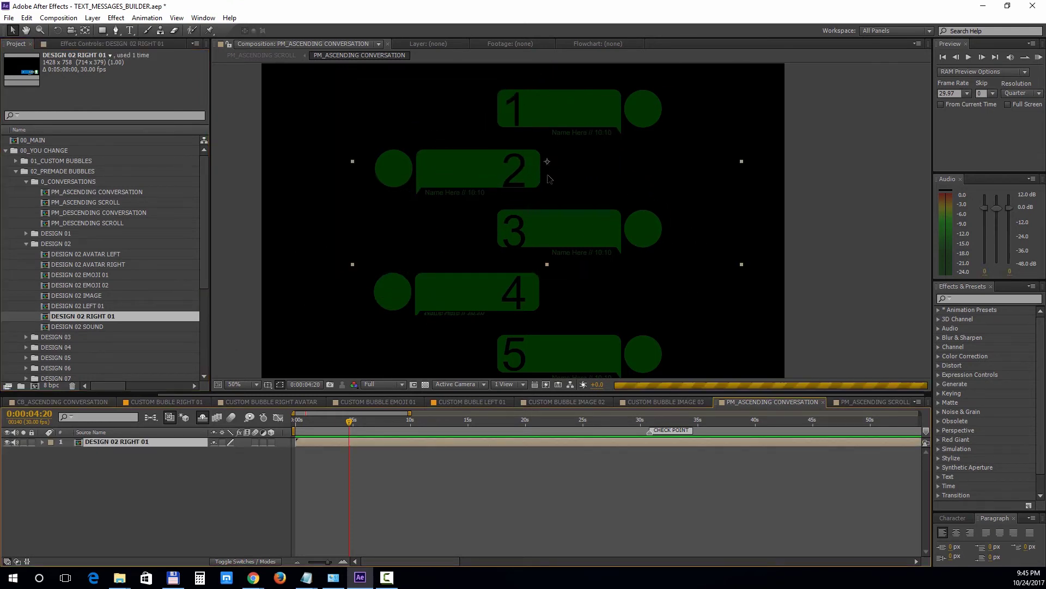
pyautogui.press(',')
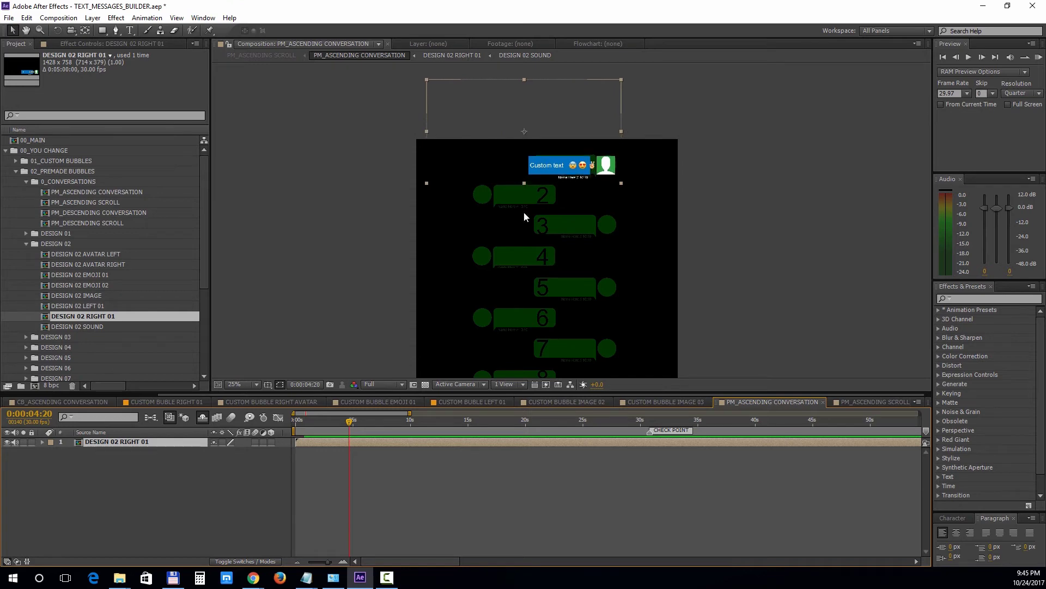
# - Add DESIGN 02 LEFT 01 to the conversation and move it up to slot 2
pyautogui.click(83, 307)
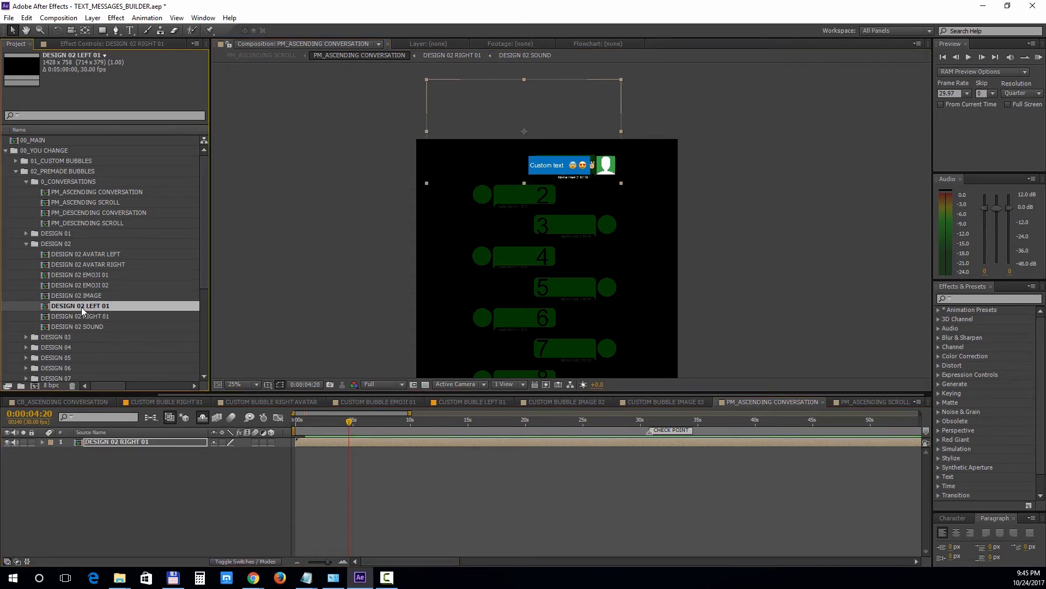
pyautogui.moveTo(82, 310); pyautogui.dragTo(515, 248)
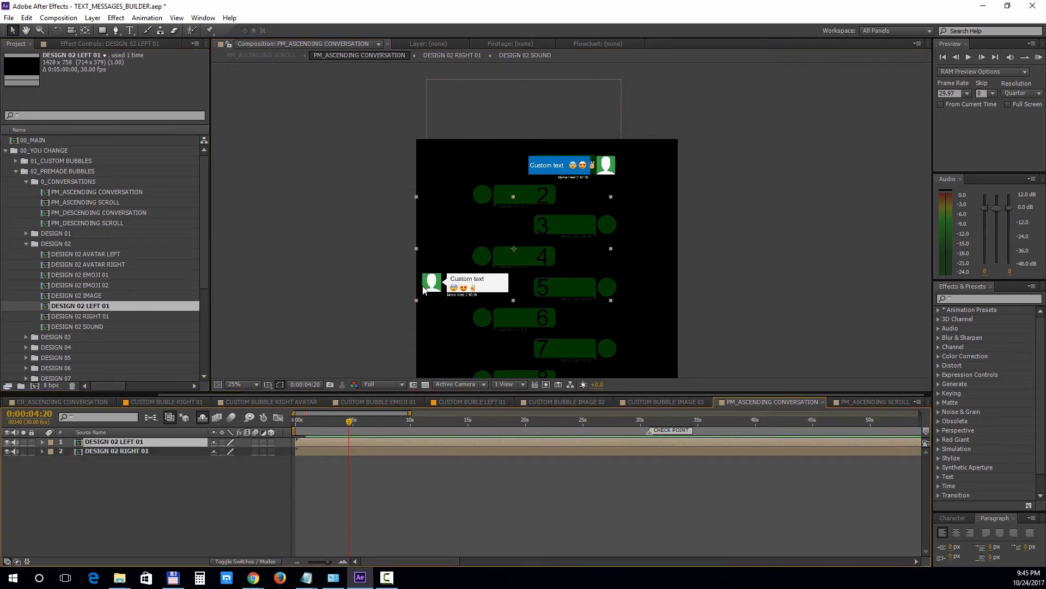
pyautogui.moveTo(424, 290); pyautogui.dragTo(483, 193)
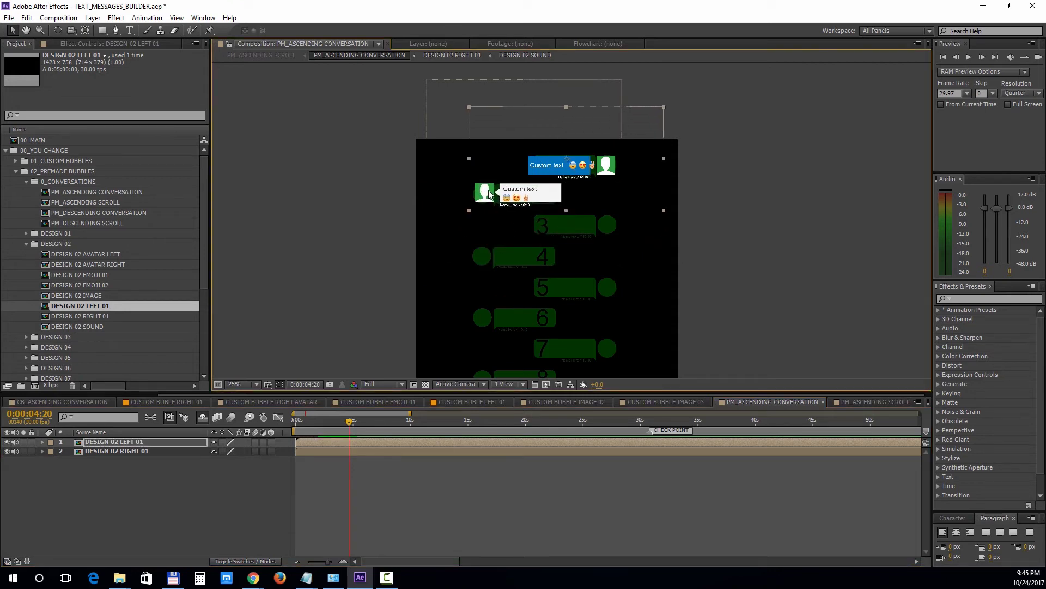
# - In DESIGN 02 LEFT 01 at frame 18, set BUBBLE SIZE to 10.00 and show the image and avatar layers
pyautogui.doubleClick(136, 442)
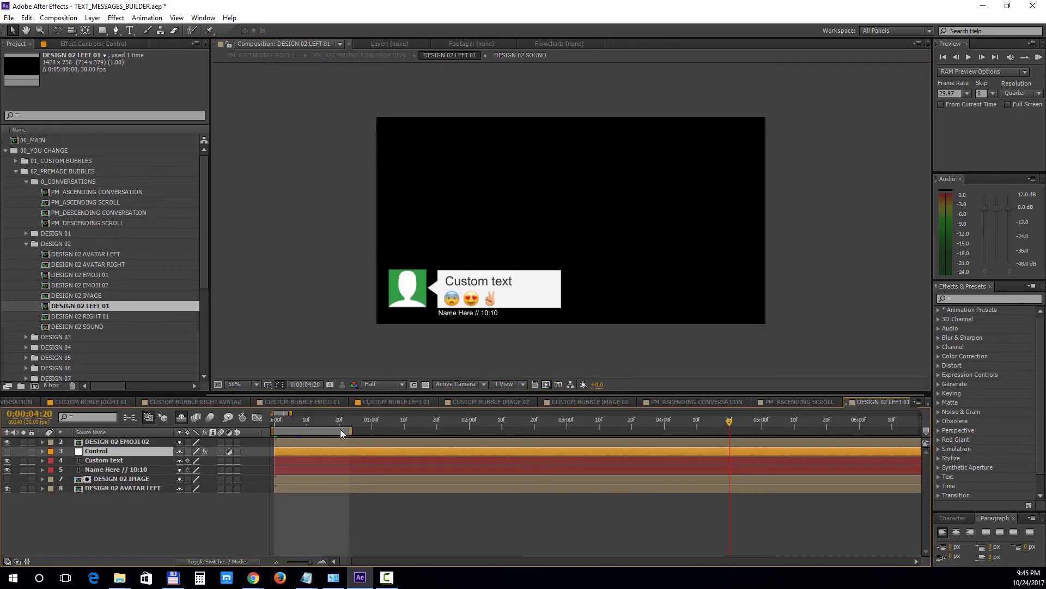
pyautogui.click(334, 425)
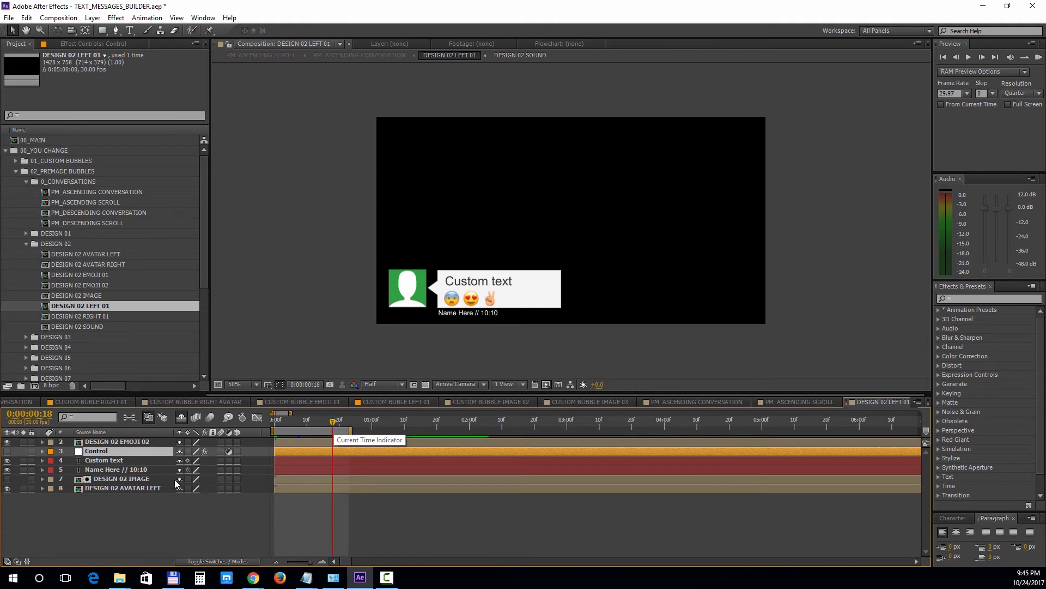
pyautogui.click(111, 45)
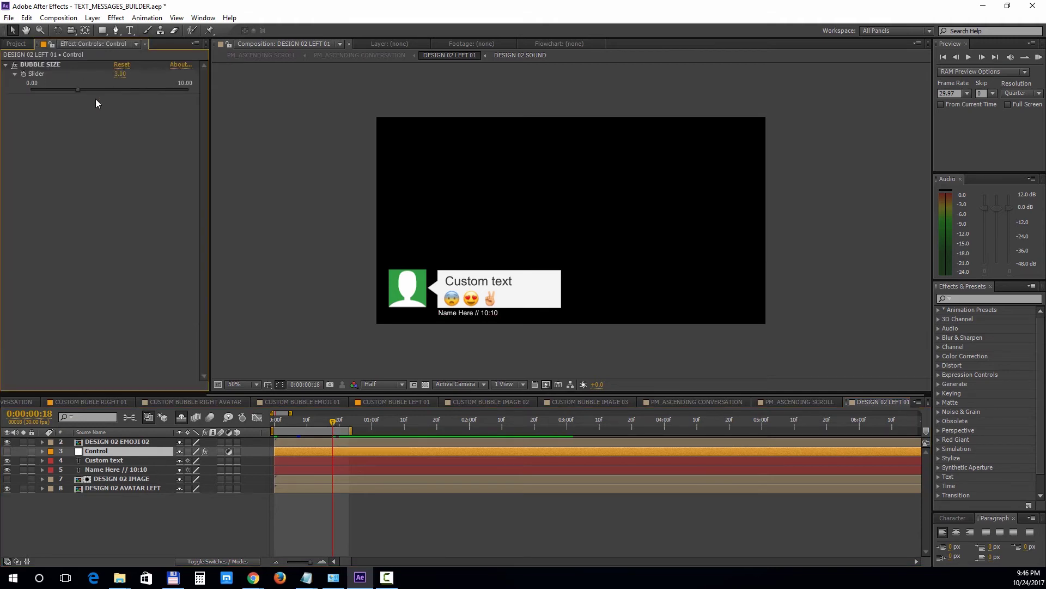
pyautogui.moveTo(78, 90); pyautogui.dragTo(171, 87)
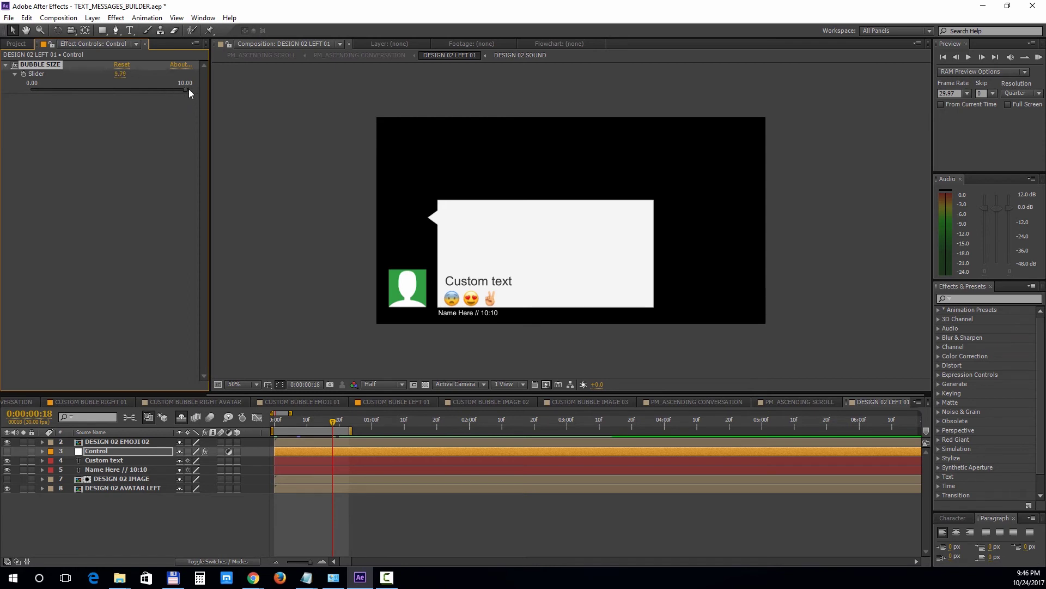
pyautogui.moveTo(172, 89); pyautogui.dragTo(190, 89)
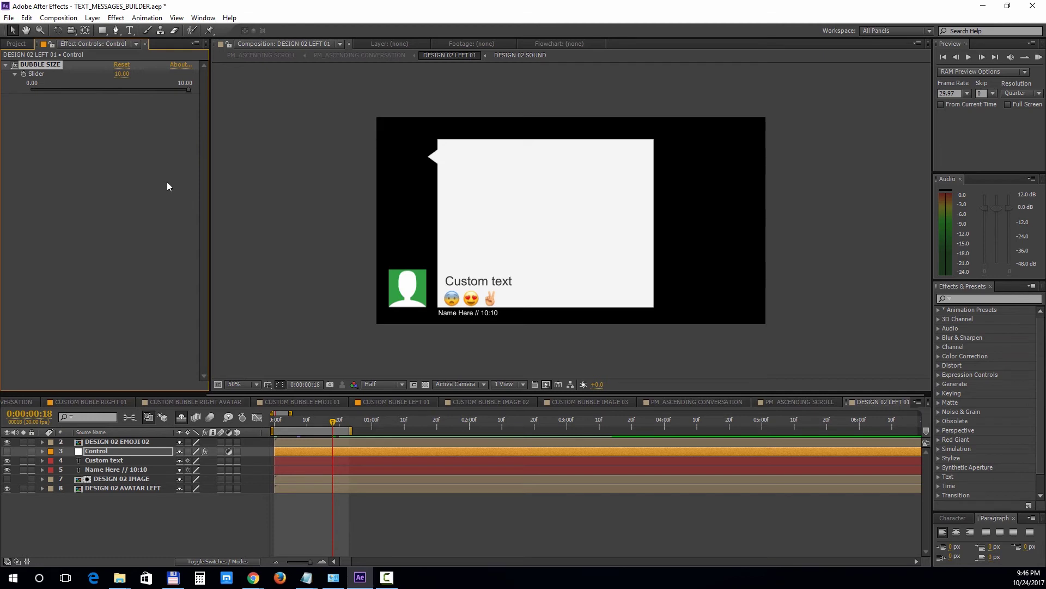
pyautogui.click(7, 479)
pyautogui.click(7, 488)
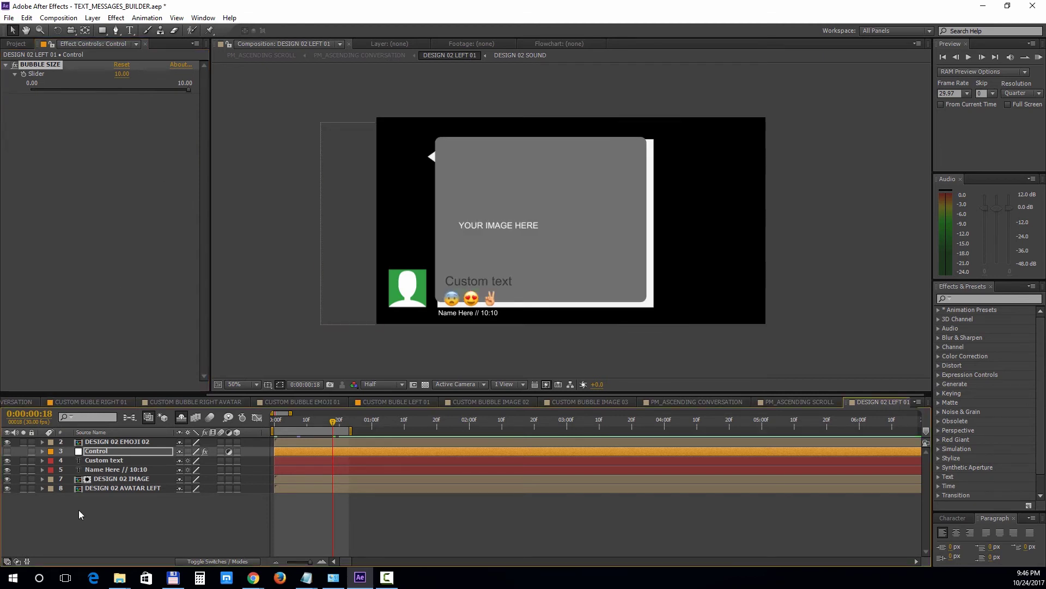
# - In DESIGN 02 IMAGE, add avatar03.jpg, hide the placeholder text and solid, and scale it to 190%
pyautogui.doubleClick(106, 480)
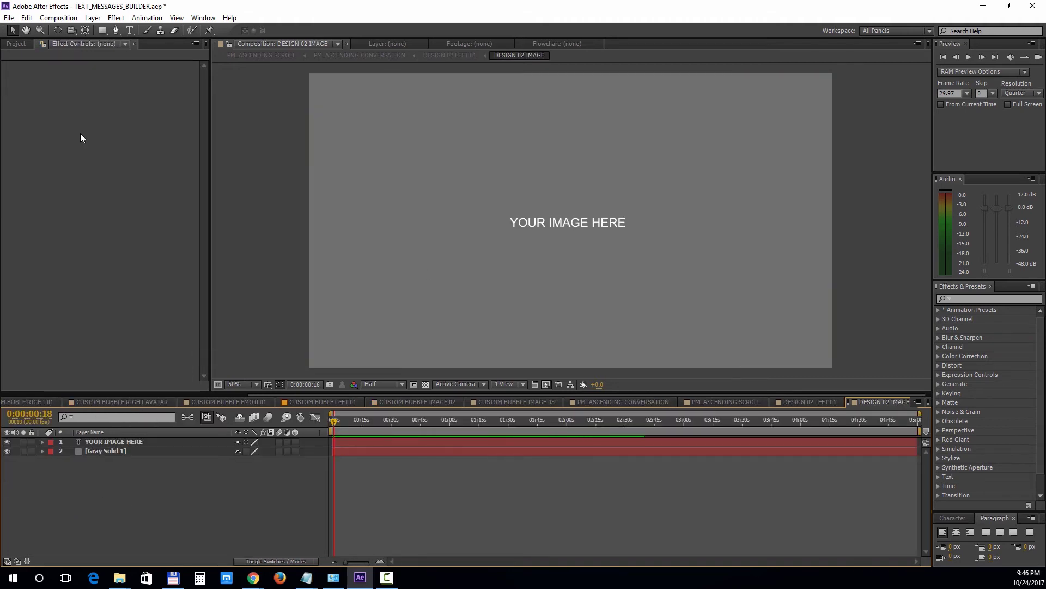
pyautogui.click(22, 45)
pyautogui.scroll(-5, 97, 294)
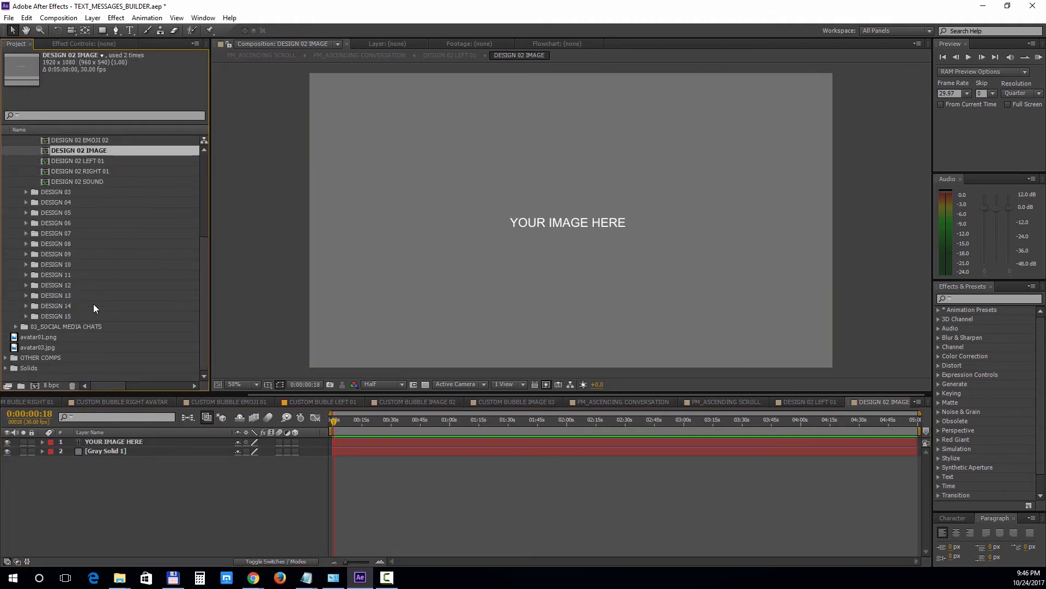
pyautogui.click(54, 347)
pyautogui.moveTo(60, 346); pyautogui.dragTo(105, 438)
pyautogui.click(7, 460)
pyautogui.click(7, 451)
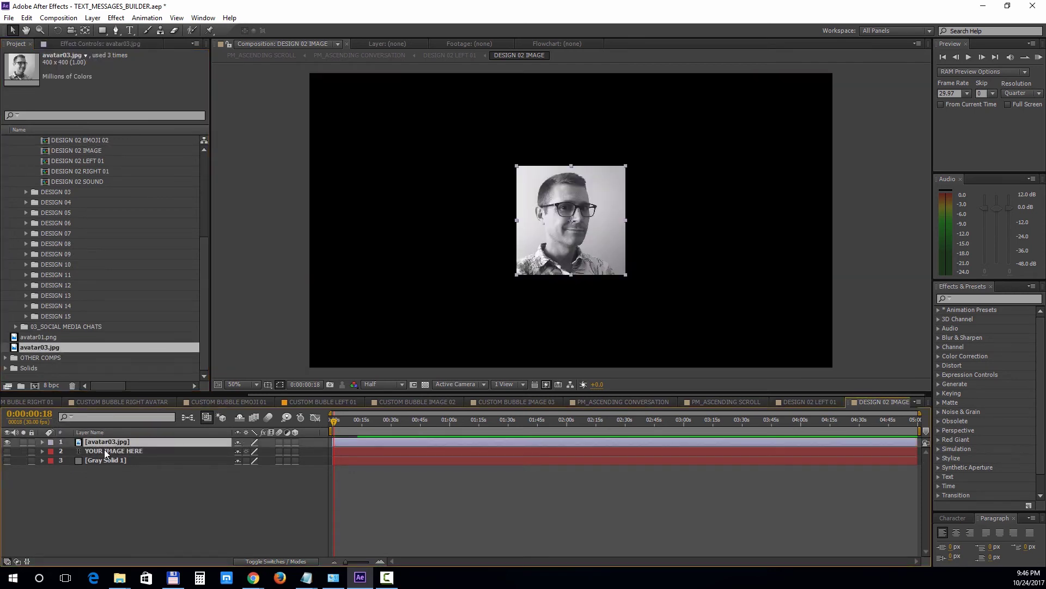
pyautogui.press('s')
pyautogui.moveTo(253, 451); pyautogui.dragTo(385, 451)
# - In DESIGN 02 LEFT 01, set the image Position X to 404 and hide the name, text and emoji layers
pyautogui.click(798, 403)
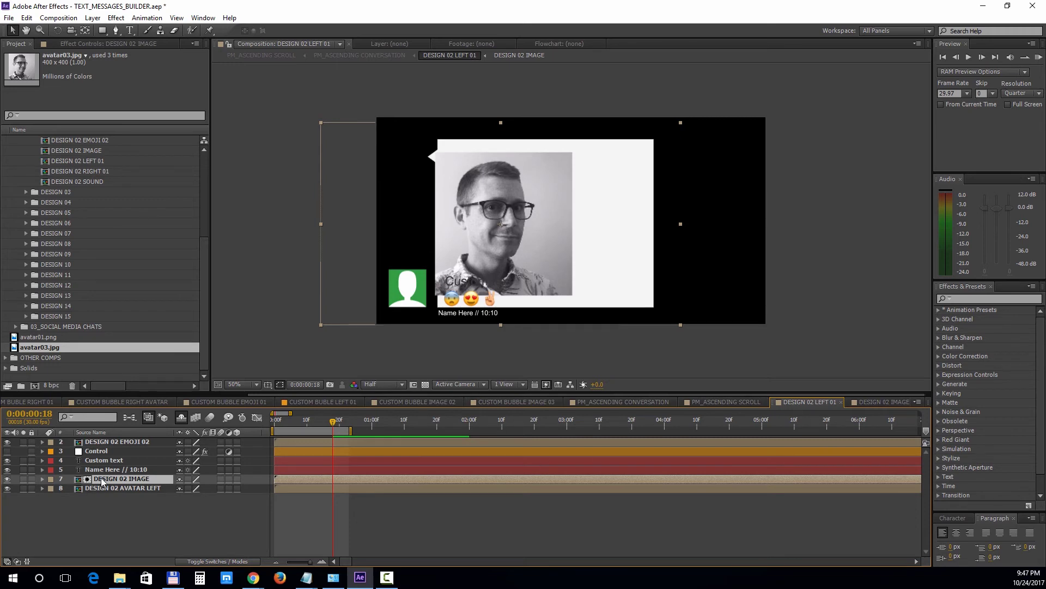
pyautogui.press('p')
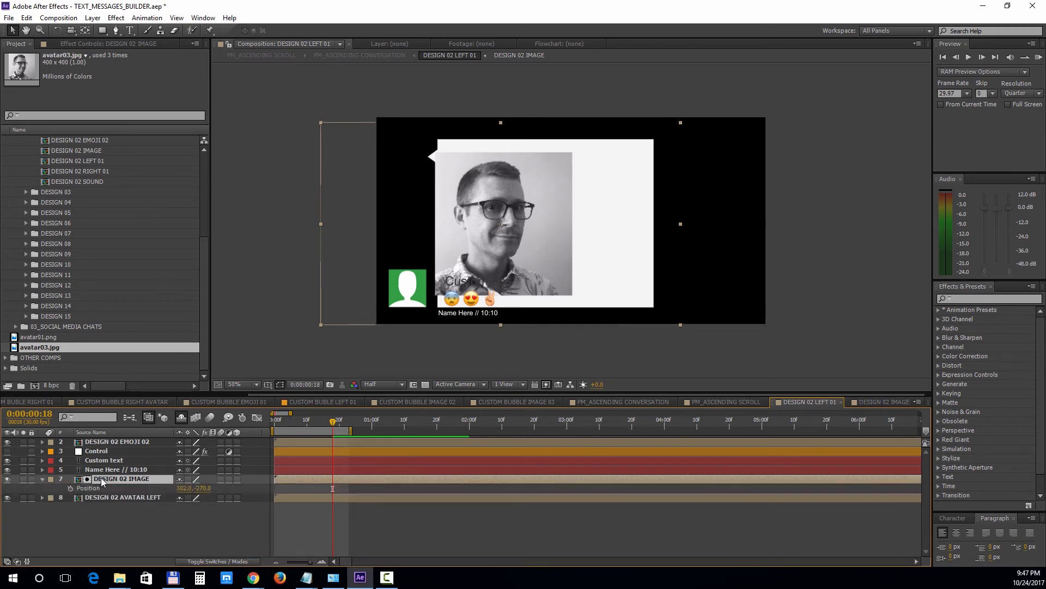
pyautogui.moveTo(183, 488); pyautogui.dragTo(239, 491)
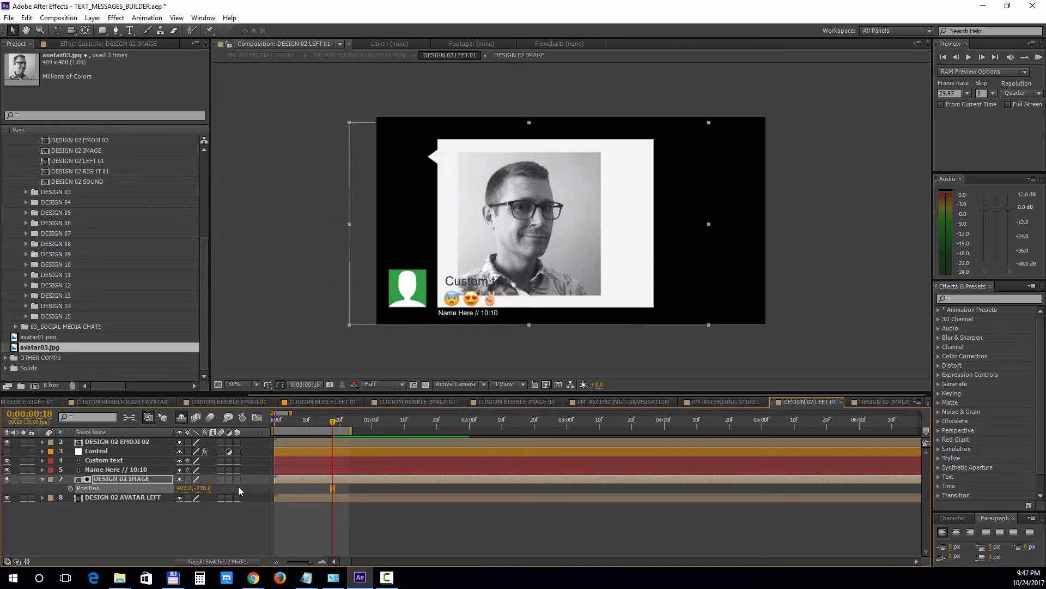
pyautogui.click(7, 469)
pyautogui.click(8, 461)
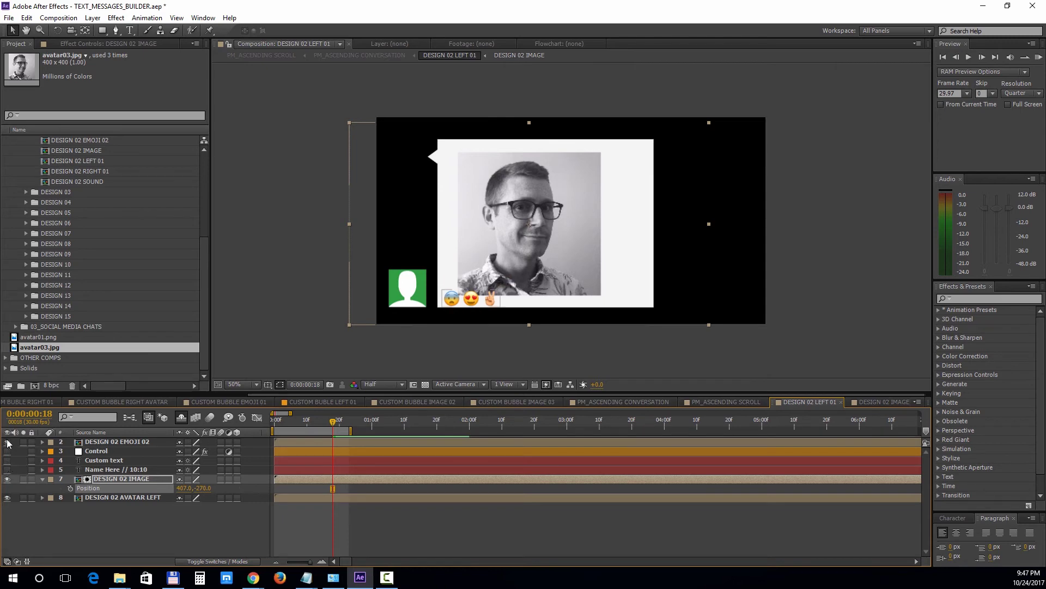
pyautogui.click(7, 442)
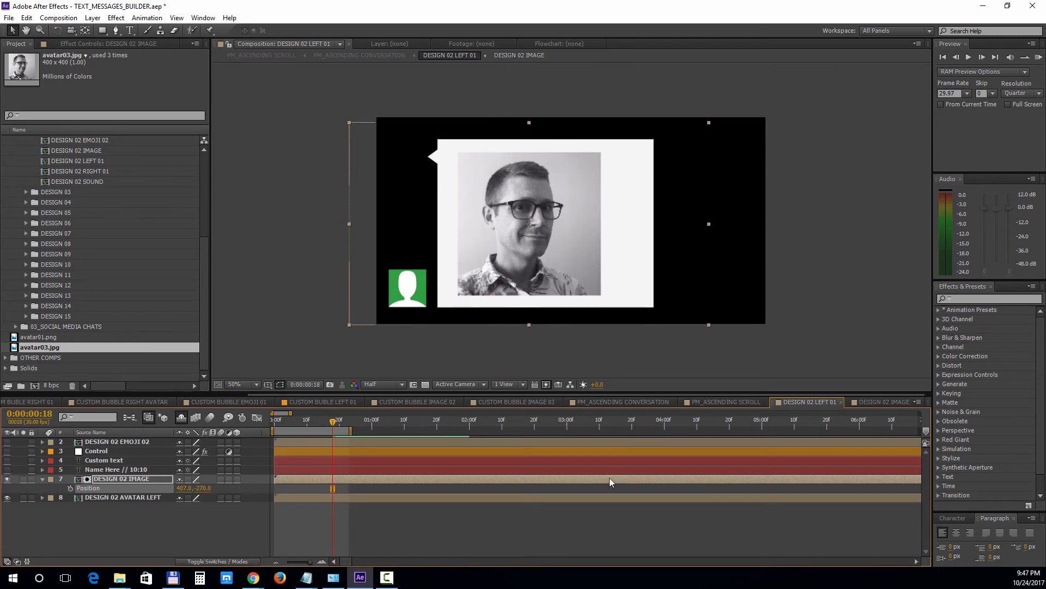
# - Nudge the left photo bubble slightly down in PM_ASCENDING CONVERSATION
pyautogui.click(704, 401)
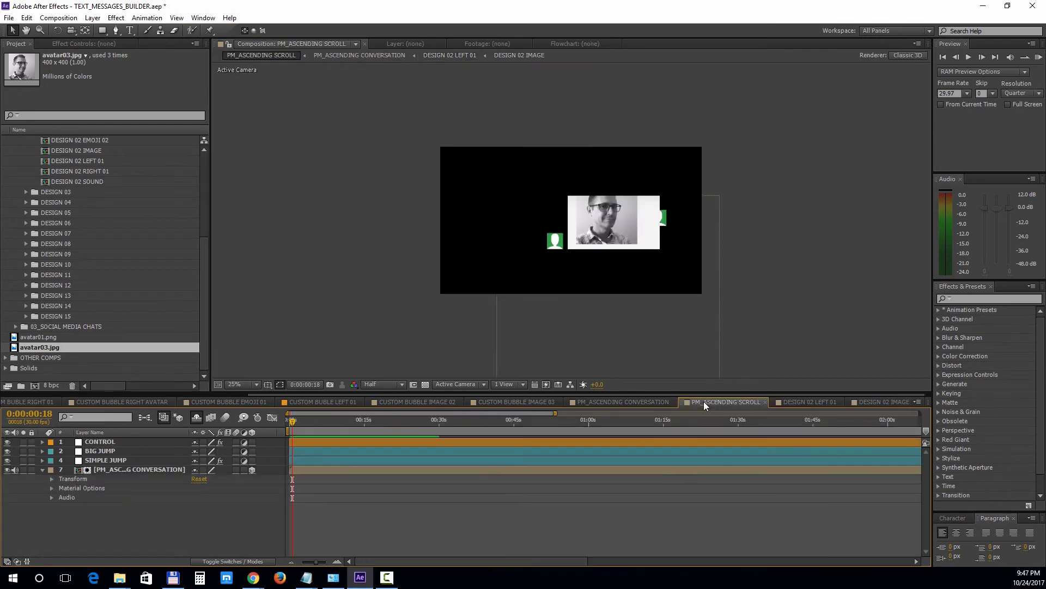
pyautogui.click(629, 401)
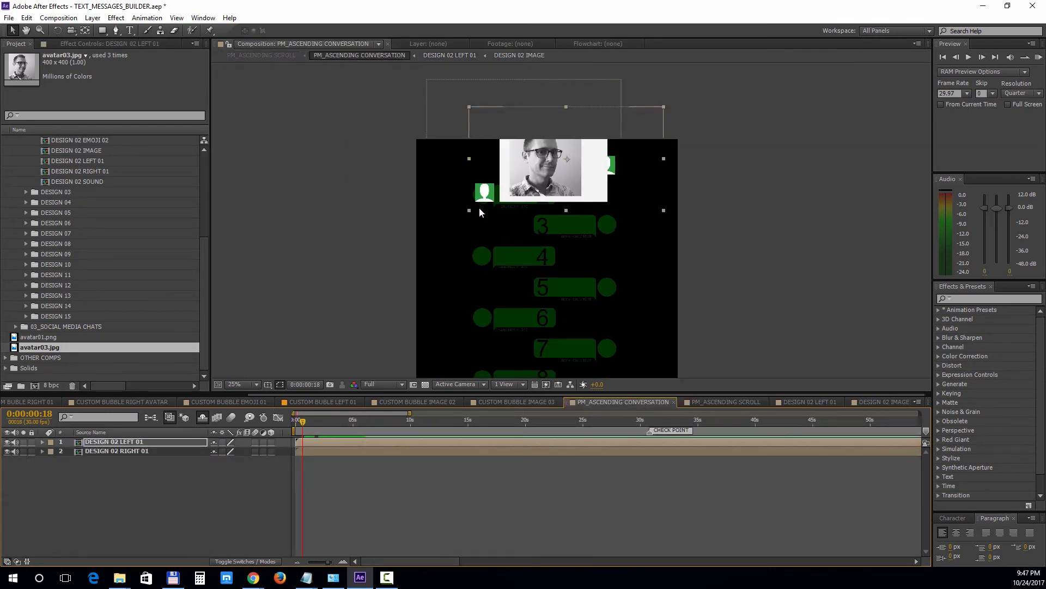
pyautogui.moveTo(481, 210); pyautogui.dragTo(483, 262)
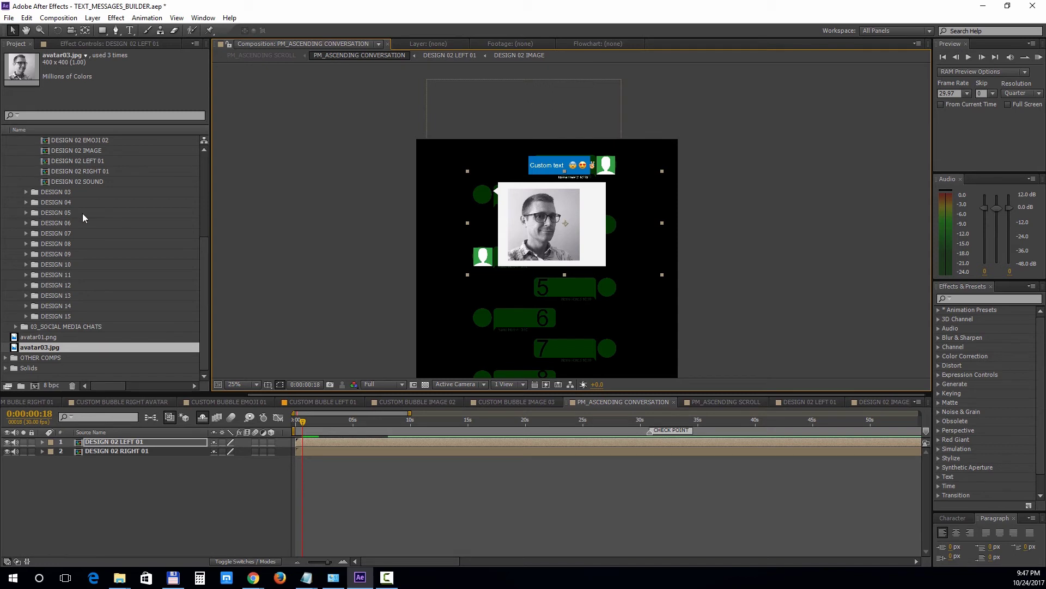
pyautogui.scroll(1, 90, 215)
# - Open DESIGN 02 SOUND, preview its audio, enable MISS 04.wav and mute WHATSAPP NOTIFICATON.wav
pyautogui.doubleClick(96, 213)
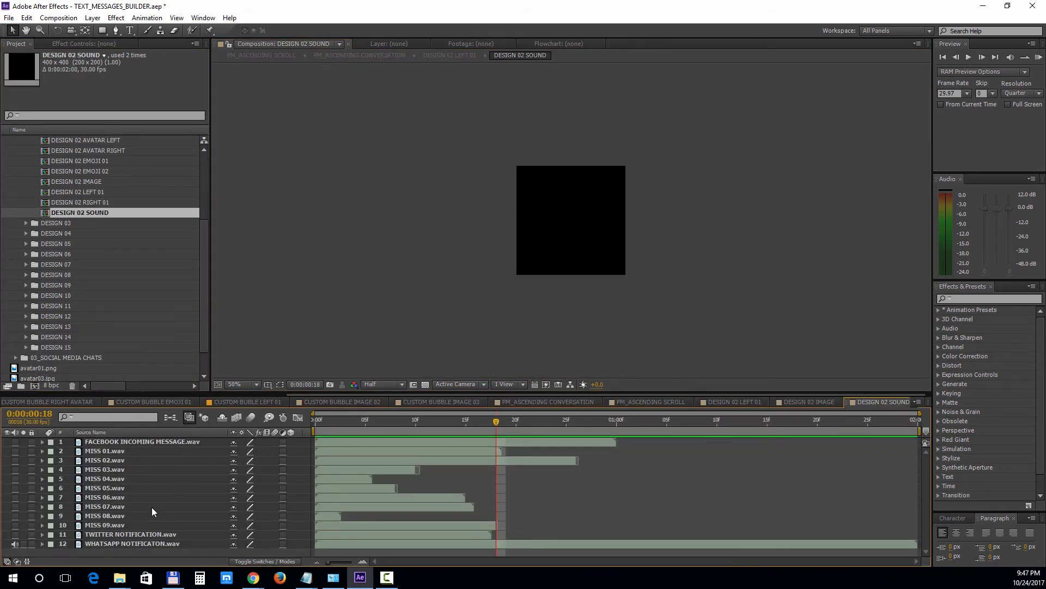
pyautogui.click(329, 426)
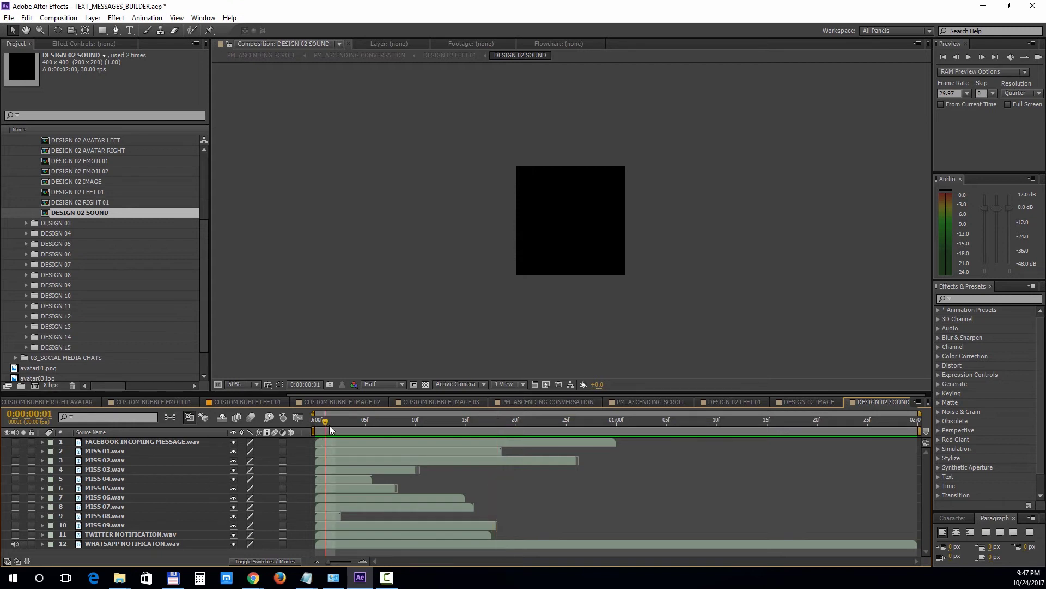
pyautogui.press('KP_Decimal')
pyautogui.click(15, 479)
pyautogui.click(15, 543)
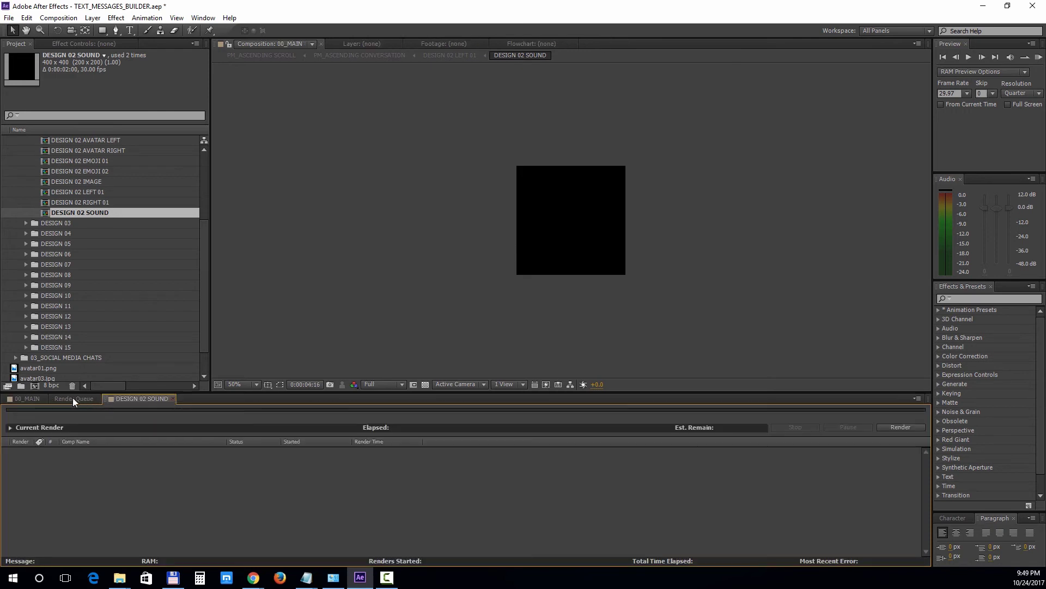
# - Return to 00_MAIN, collapse 02_PREMADE BUBBLES, and expand 03_SOCIAL MEDIA CHATS and 0_NOTIFICATIONS
pyautogui.click(27, 398)
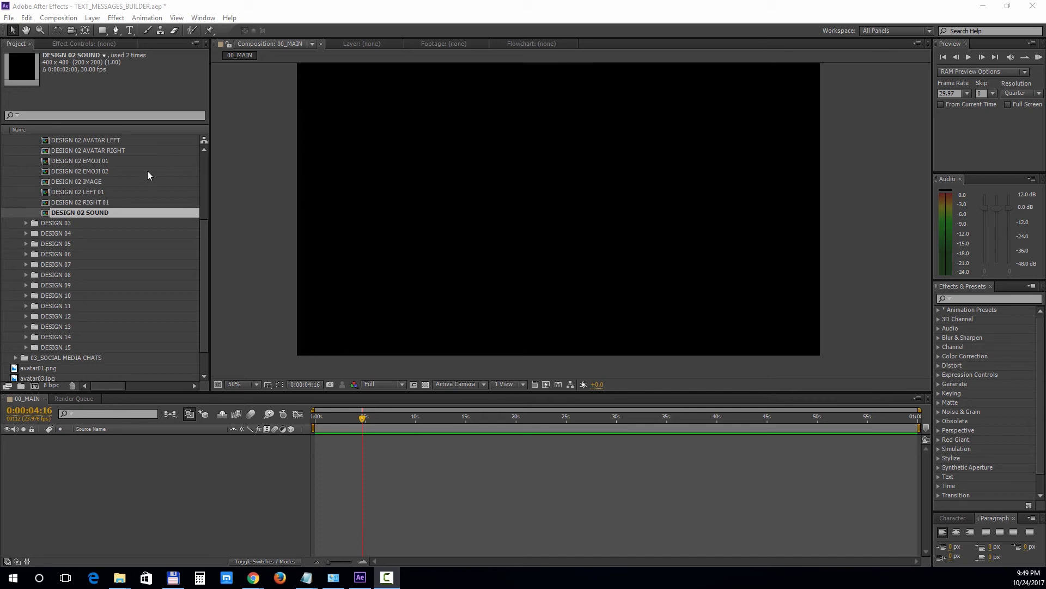
pyautogui.scroll(10, 93, 253)
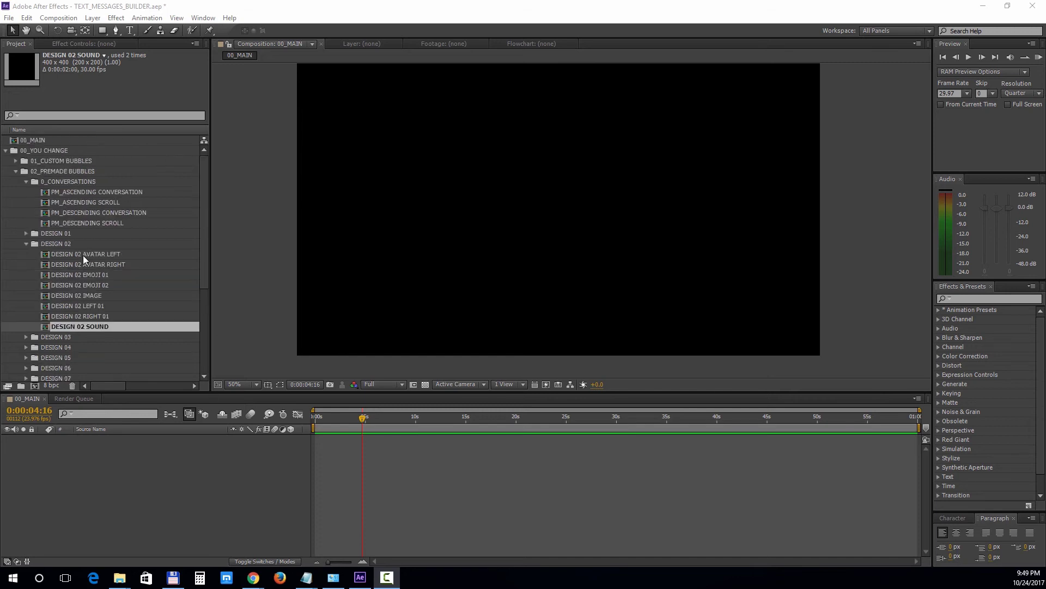
pyautogui.click(15, 171)
pyautogui.click(16, 182)
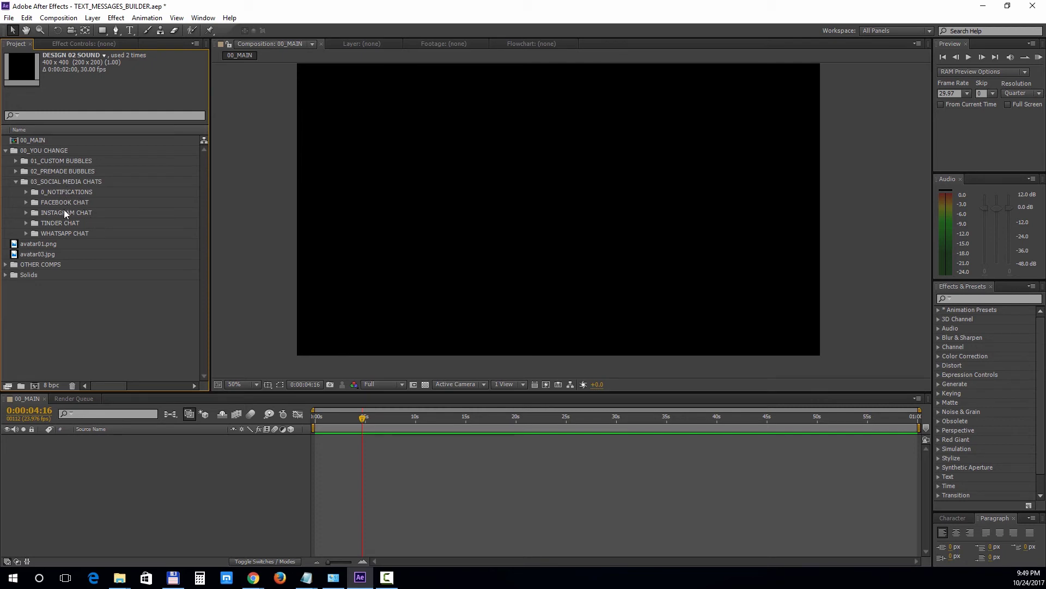
pyautogui.click(26, 191)
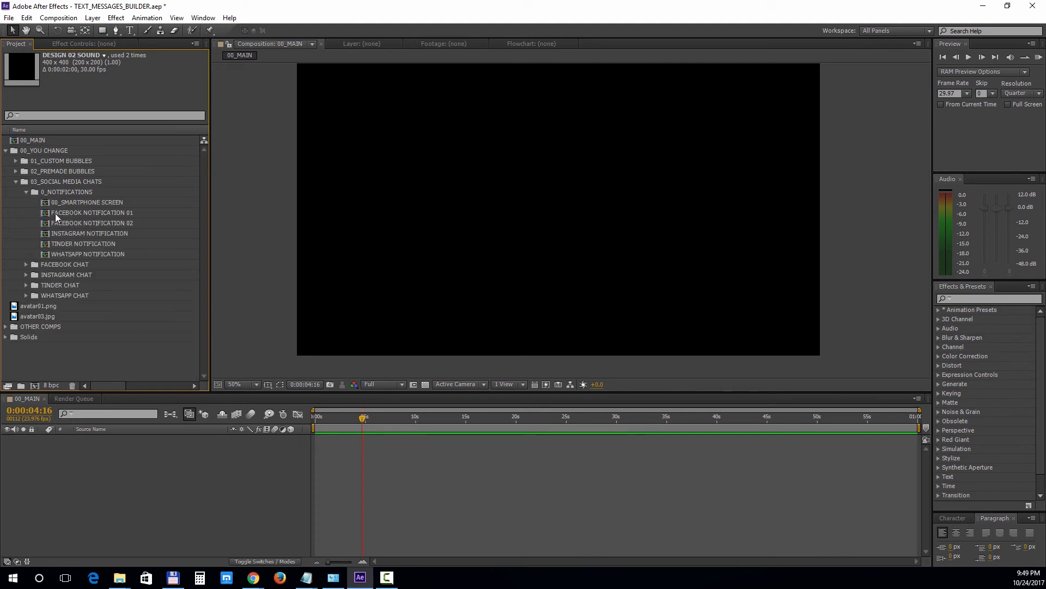
# - Open 00_SMARTPHONE SCREEN and toggle the avatar and FACEBOOK NOTIFICATION 01 layers to compare them
pyautogui.doubleClick(86, 202)
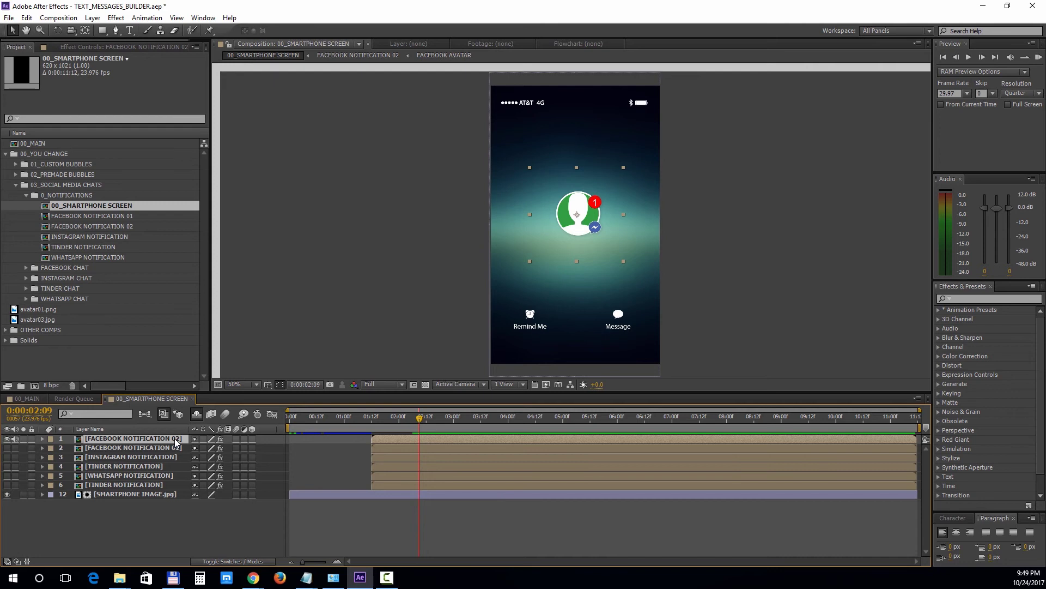
pyautogui.click(7, 439)
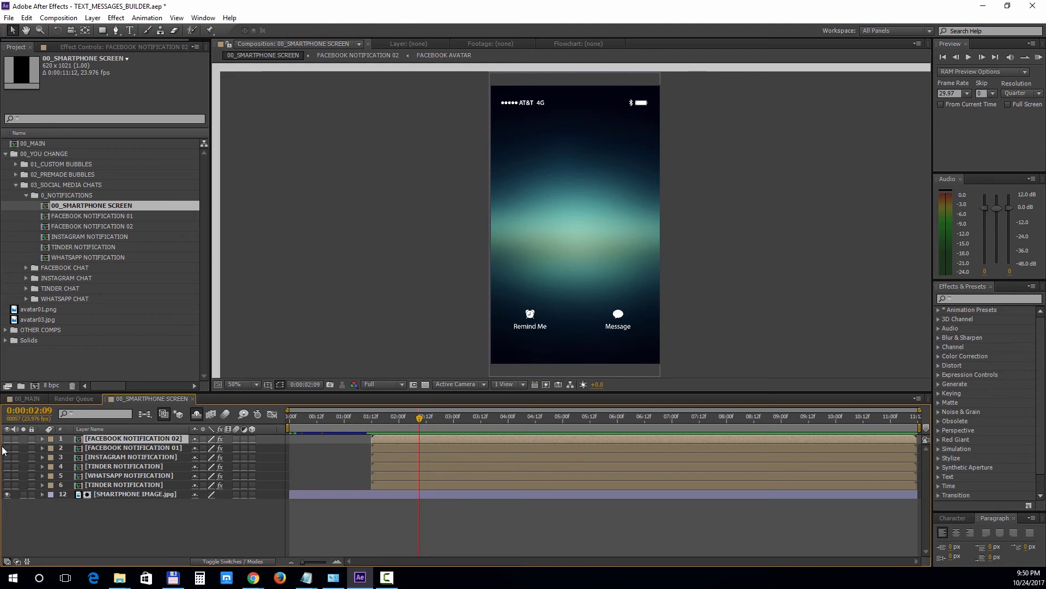
pyautogui.click(7, 448)
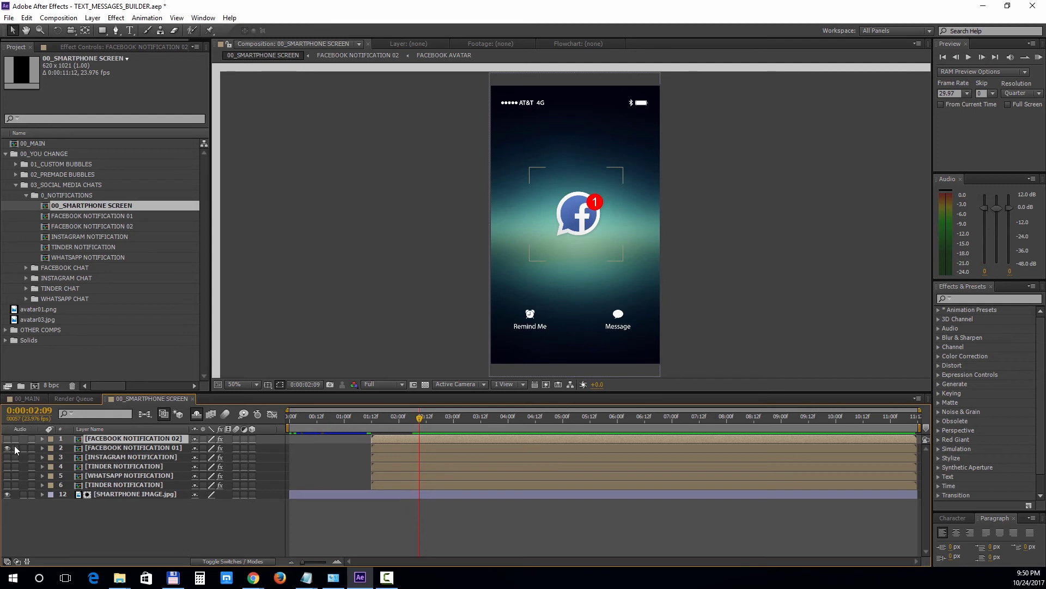
pyautogui.click(7, 448)
pyautogui.click(7, 438)
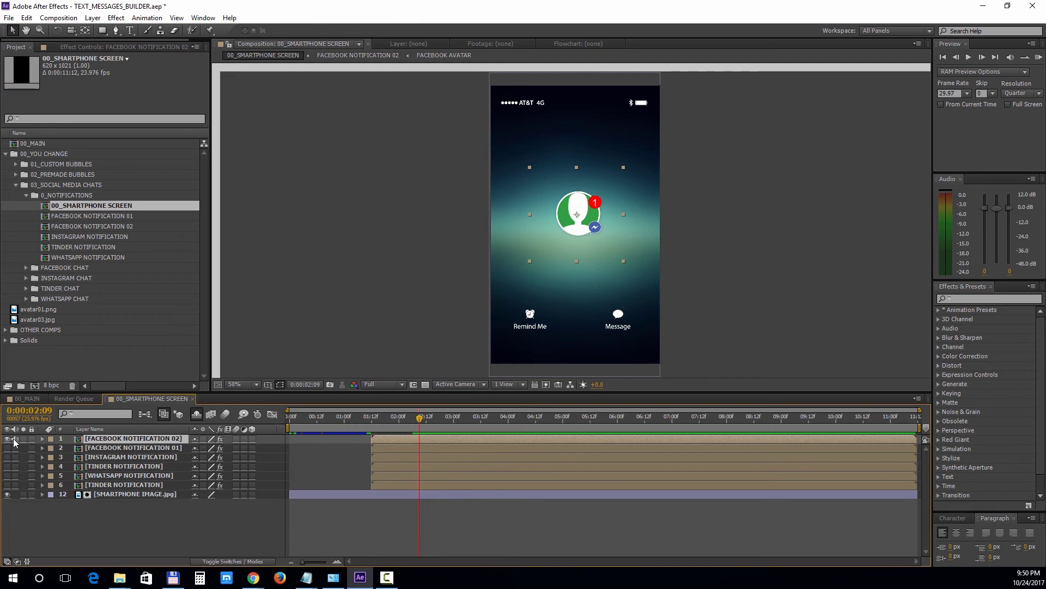
# - In FACEBOOK NOTIFICATION 02, change the badge number text to 5
pyautogui.doubleClick(94, 439)
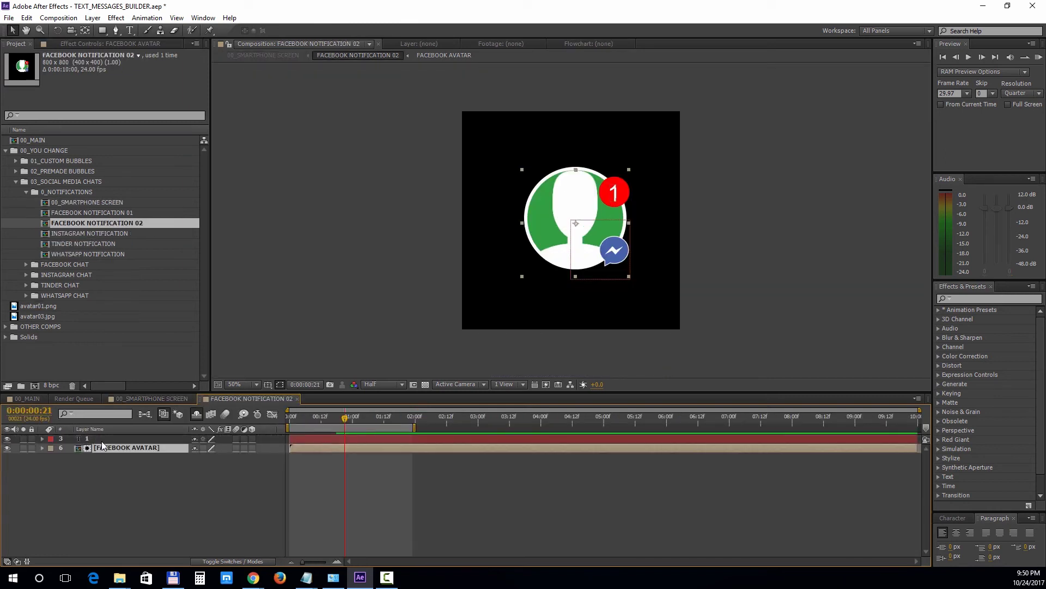
pyautogui.doubleClick(120, 436)
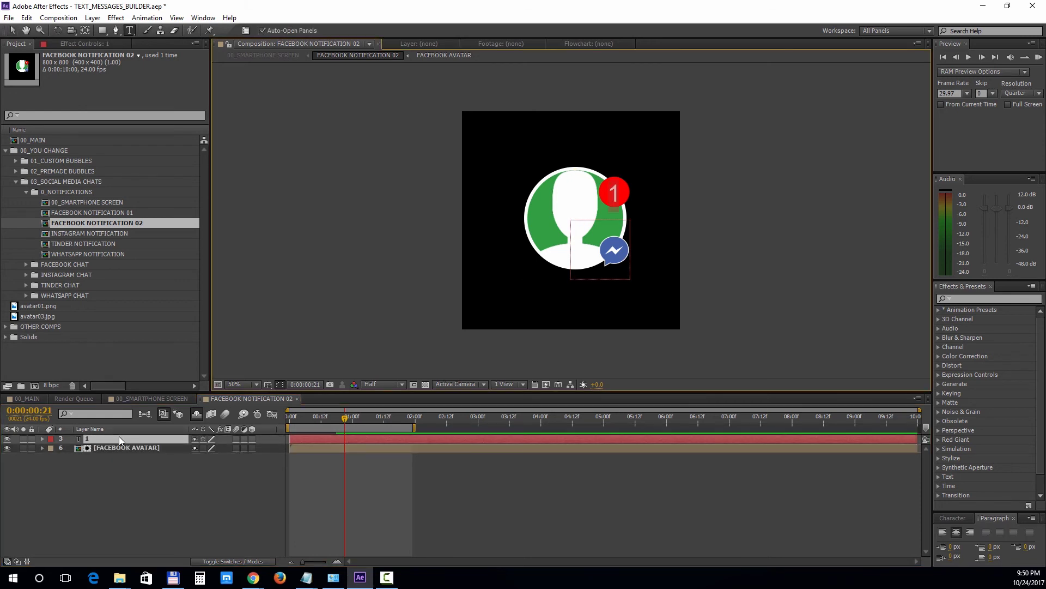
pyautogui.write('5')
pyautogui.press('KP_Enter')
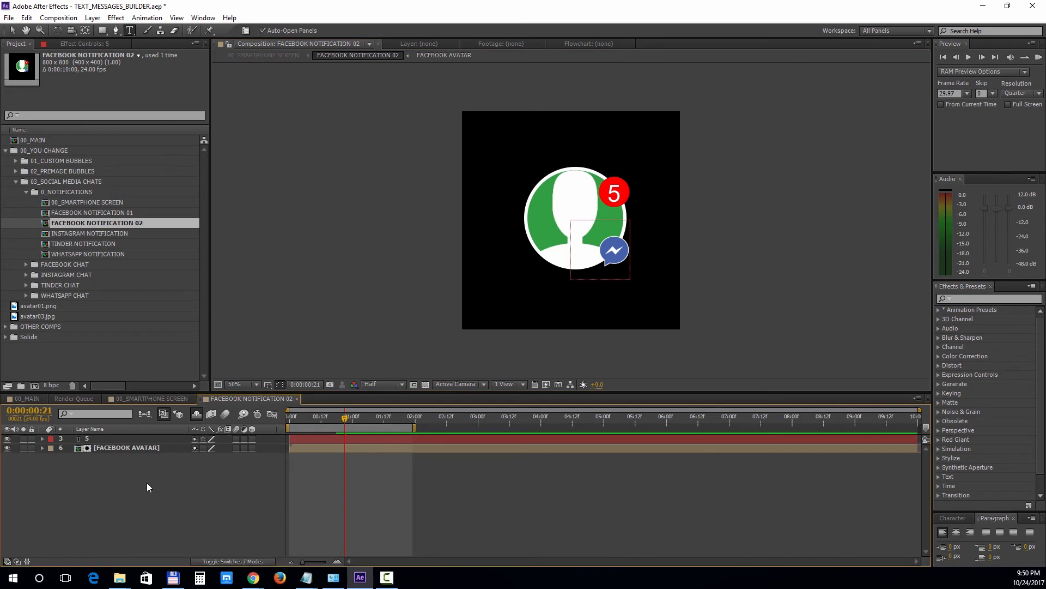
# - Add avatar01.png above AVATAR.png in FACEBOOK AVATAR, scaled to 95%
pyautogui.doubleClick(108, 448)
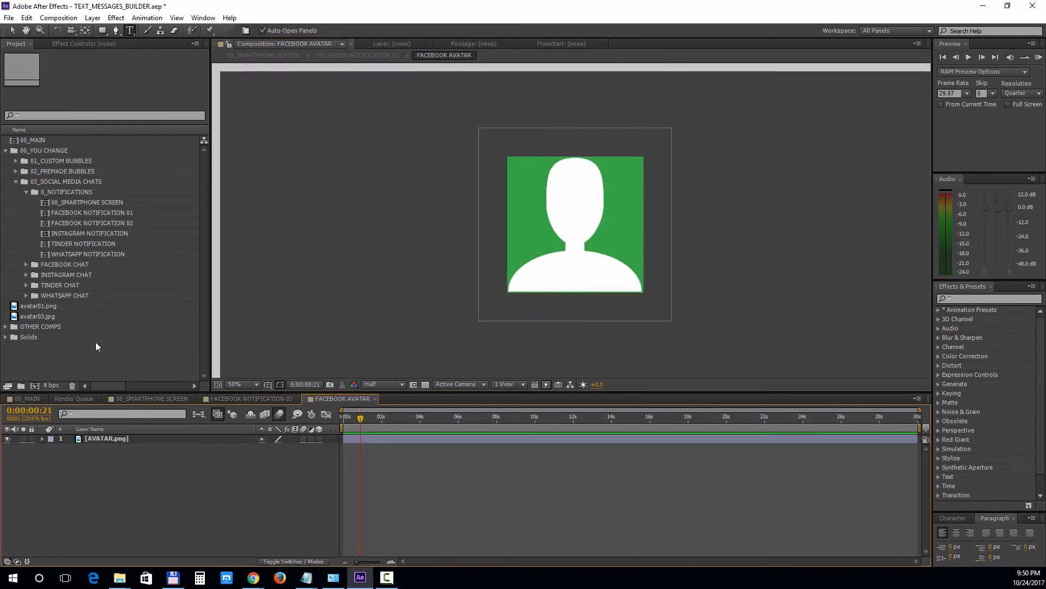
pyautogui.click(47, 306)
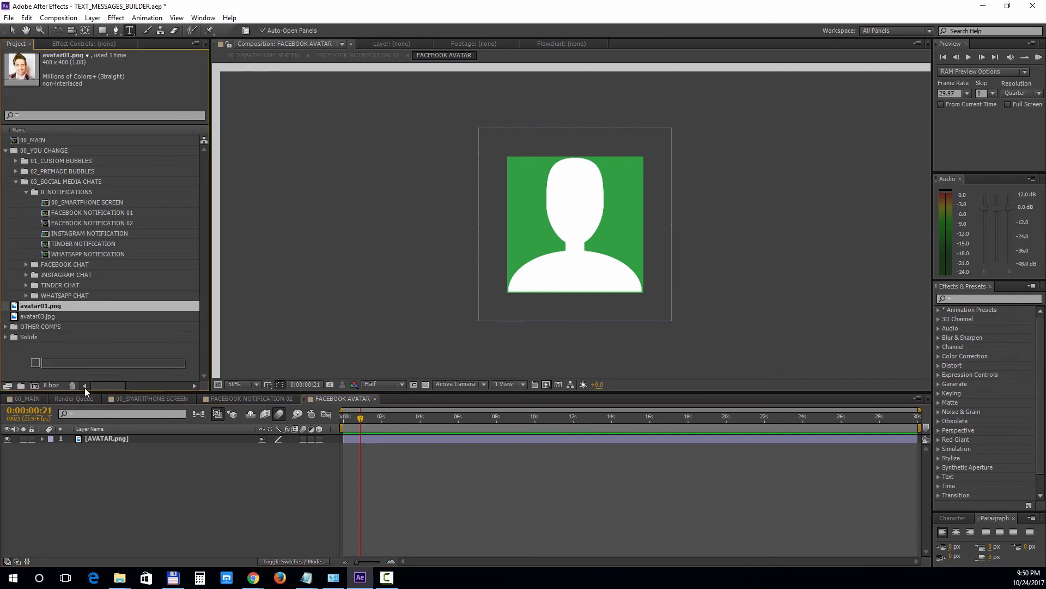
pyautogui.moveTo(87, 394); pyautogui.dragTo(92, 434)
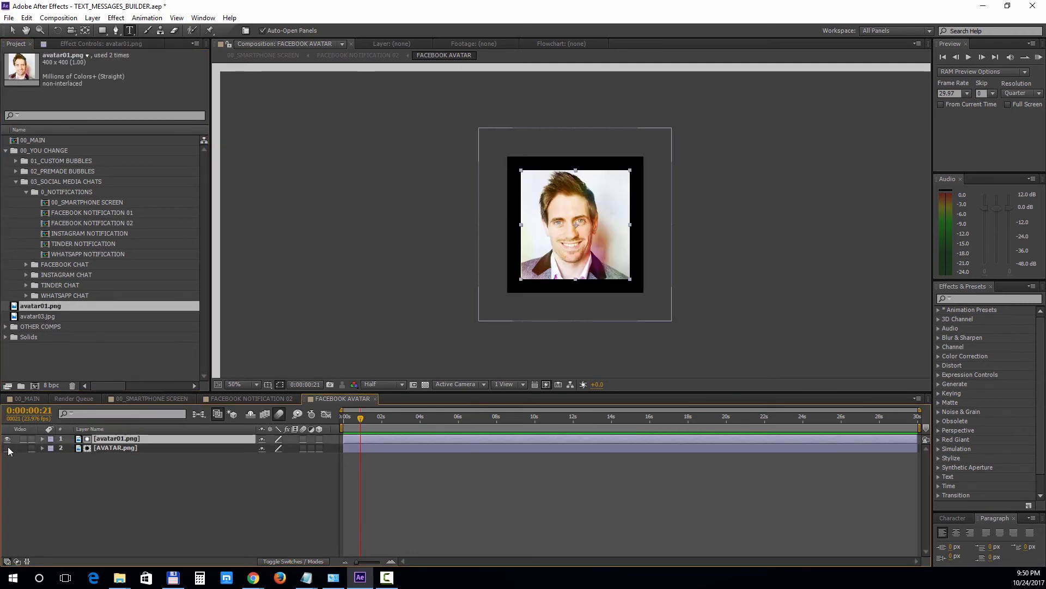
pyautogui.press('s')
pyautogui.moveTo(296, 447); pyautogui.dragTo(289, 448)
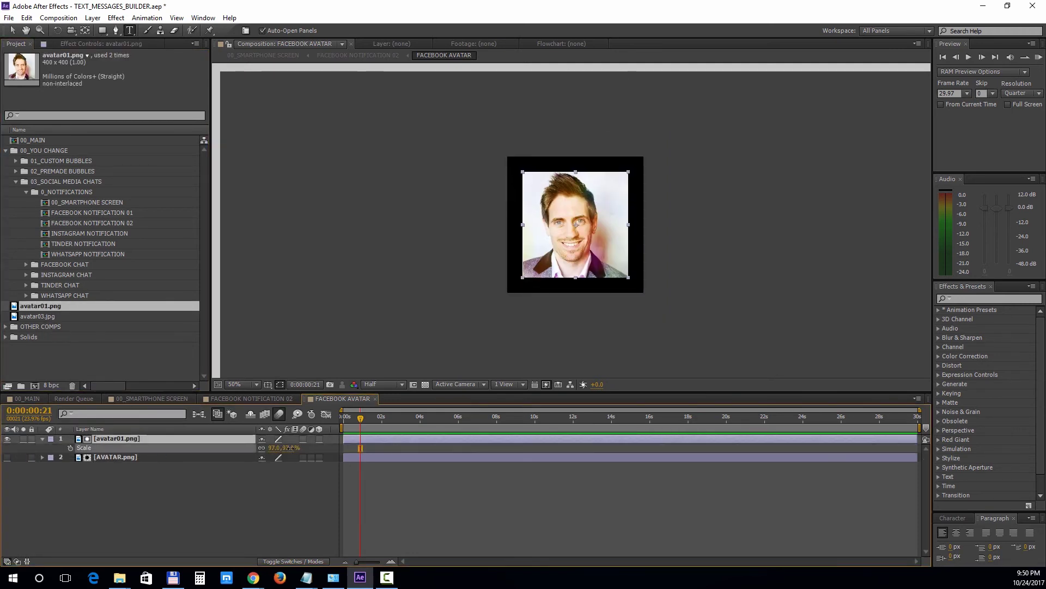
pyautogui.click(276, 399)
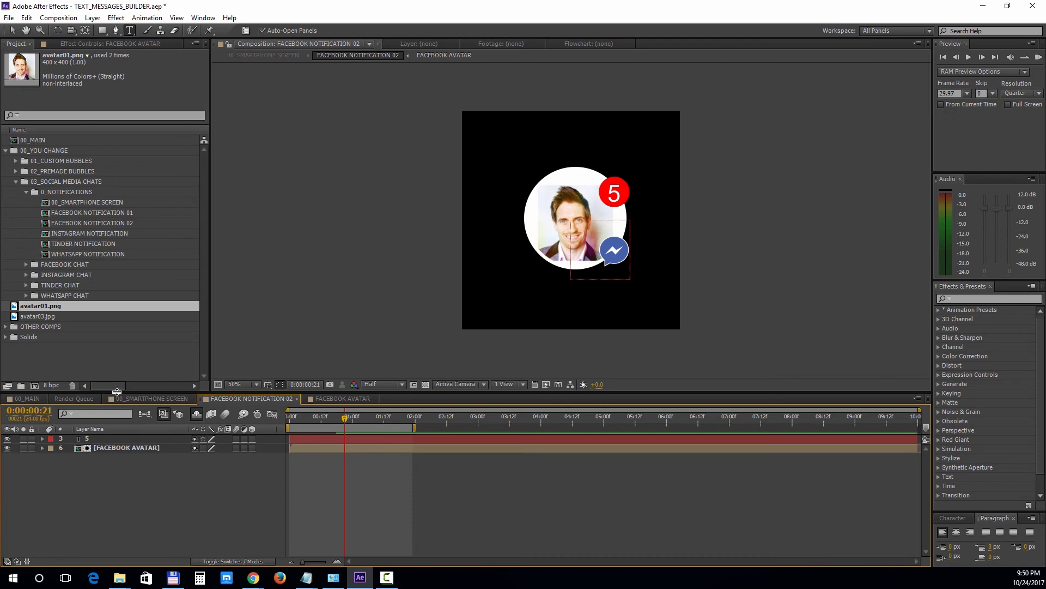
# - Open FACEBOOK CHAT TEXT from the FACEBOOK CHAT folder and jump near 0:00:57 to view all bubbles
pyautogui.click(26, 264)
pyautogui.click(85, 307)
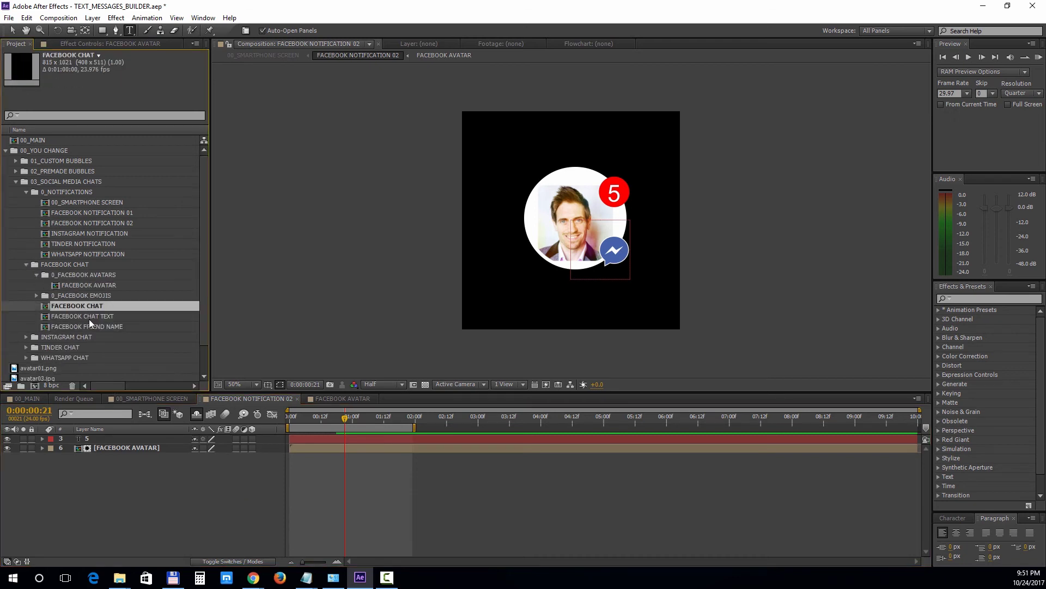
pyautogui.keyDown('shift'); pyautogui.click(90, 318); pyautogui.keyUp('shift')
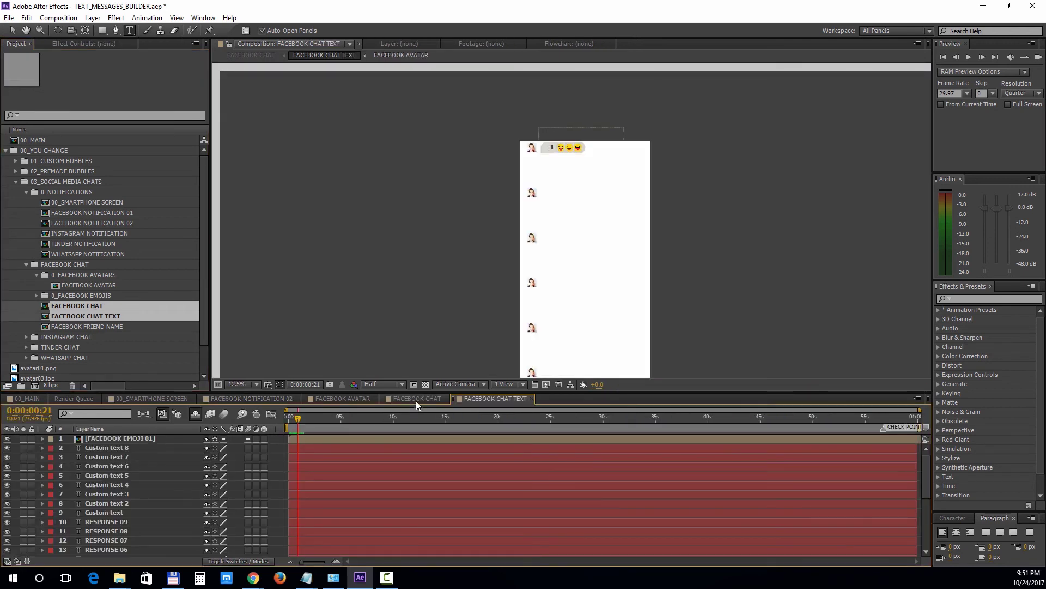
pyautogui.scroll(1, 588, 309)
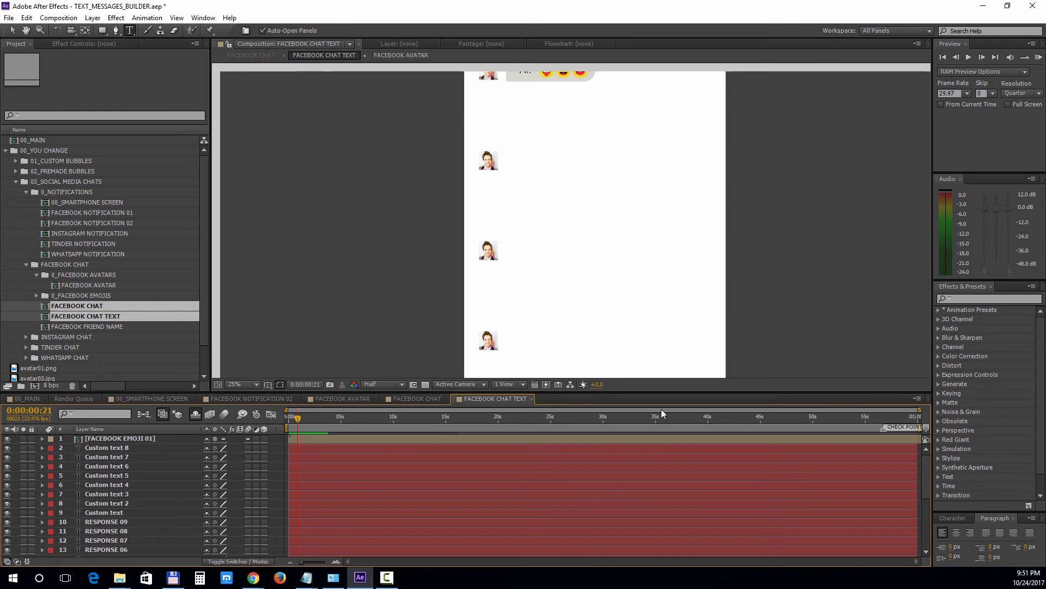
pyautogui.click(887, 417)
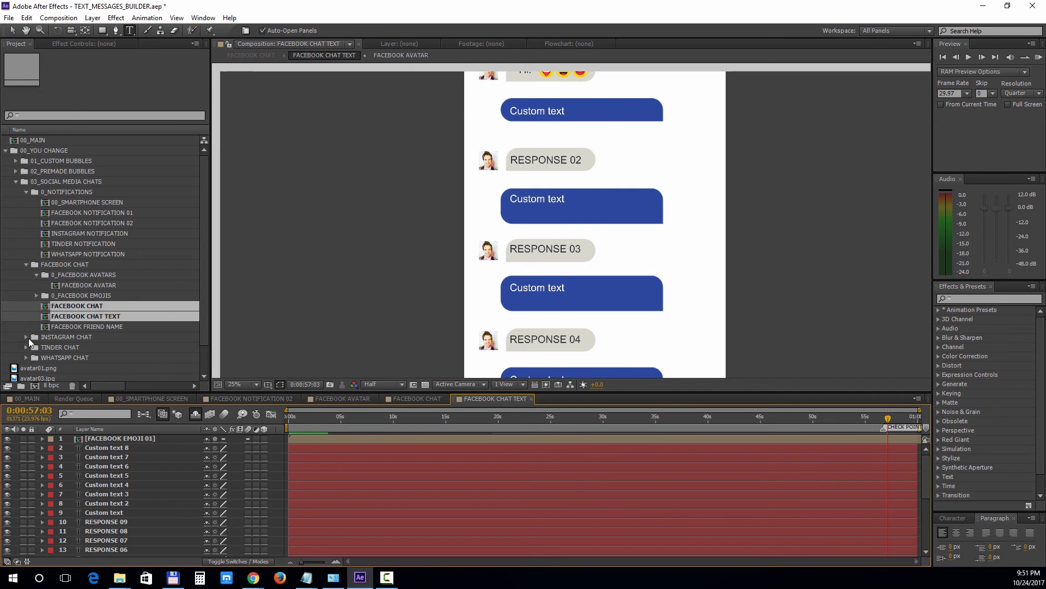
# - Duplicate FACEBOOK EMOJI 01 as FACEBOOK EMOJI 02 and add it to FACEBOOK CHAT TEXT
pyautogui.click(36, 296)
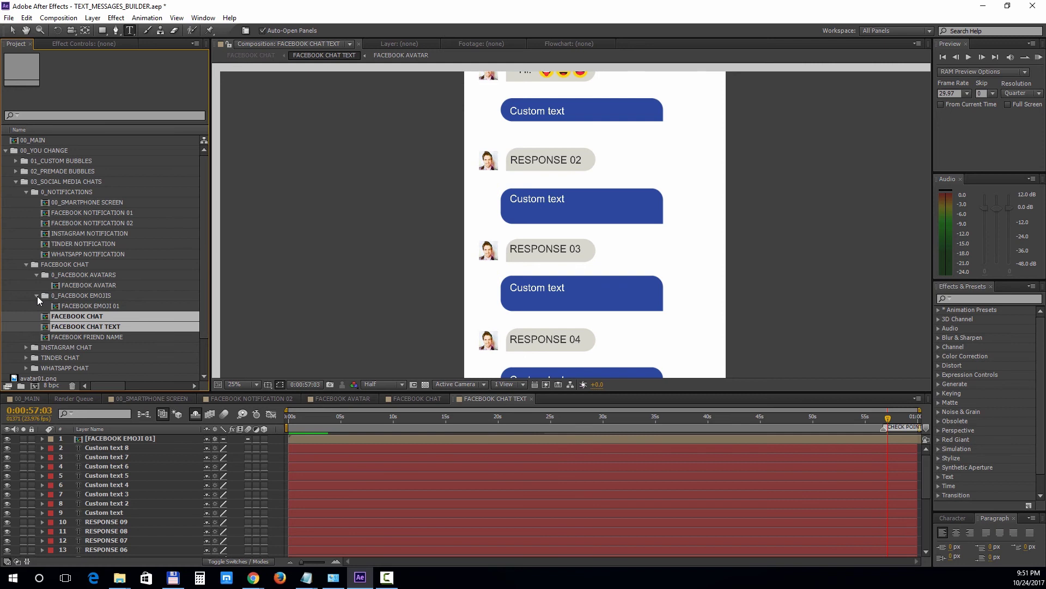
pyautogui.click(71, 304)
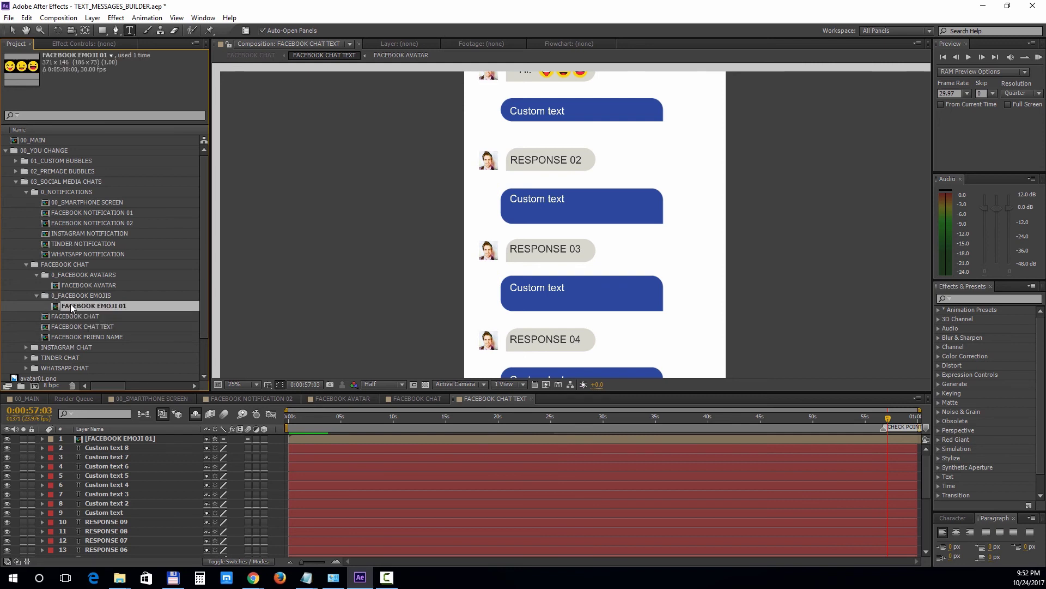
pyautogui.hotkey('ctrl', 'd')
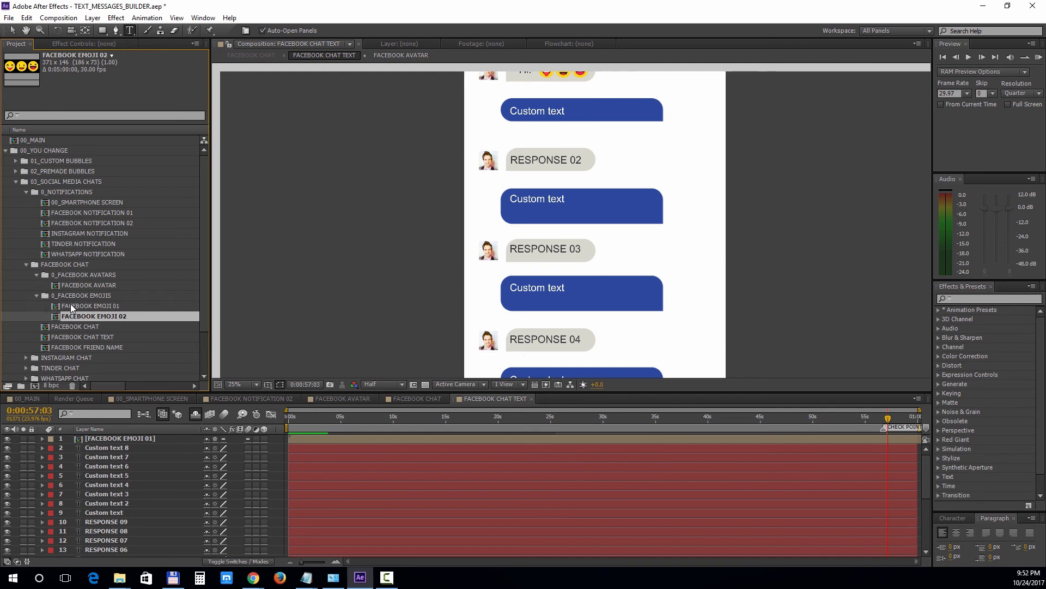
pyautogui.moveTo(90, 316); pyautogui.dragTo(107, 443)
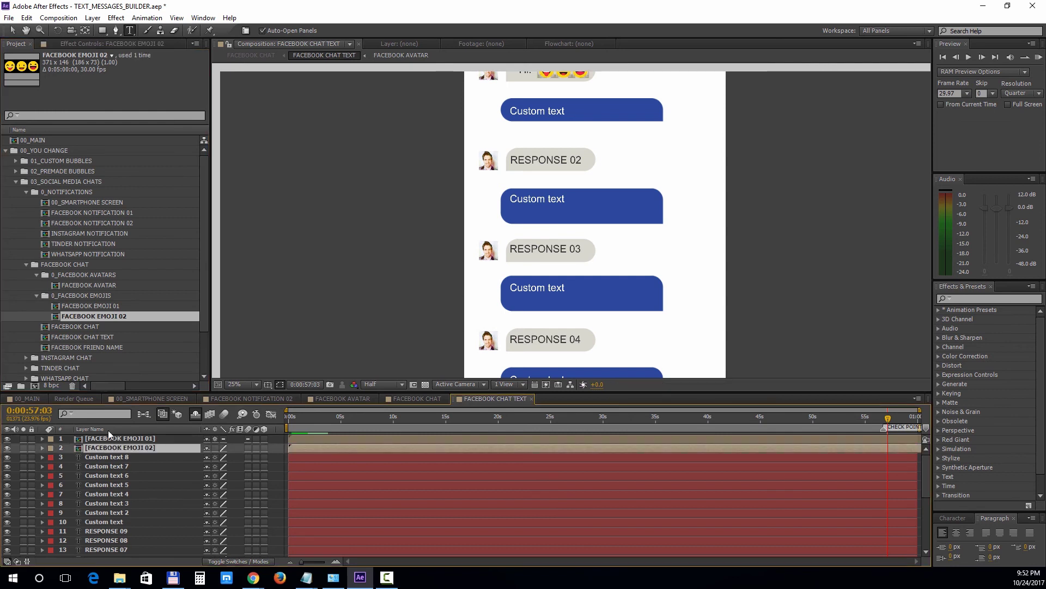
# - Position FACEBOOK EMOJI 02 at 1056.0, 1075.5 inside the second blue bubble
pyautogui.press(',')
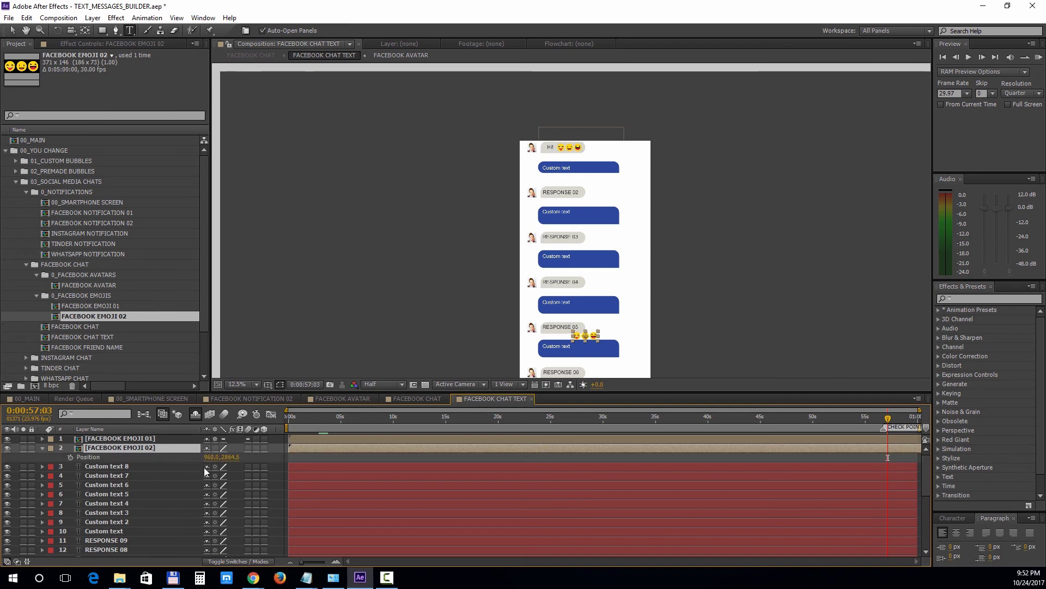
pyautogui.press('p')
pyautogui.press('v')
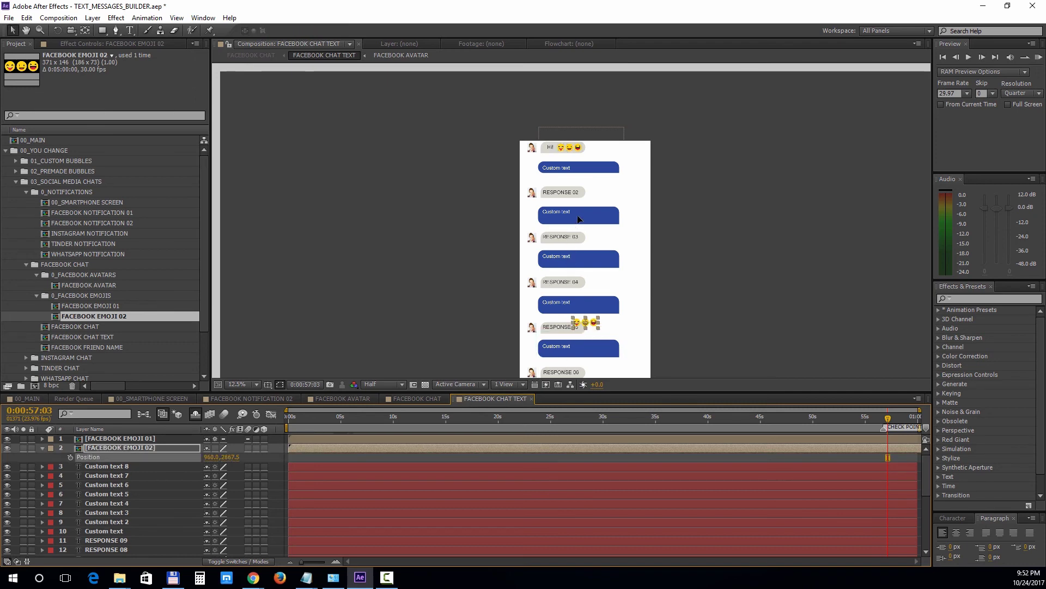
pyautogui.moveTo(584, 217); pyautogui.dragTo(584, 216)
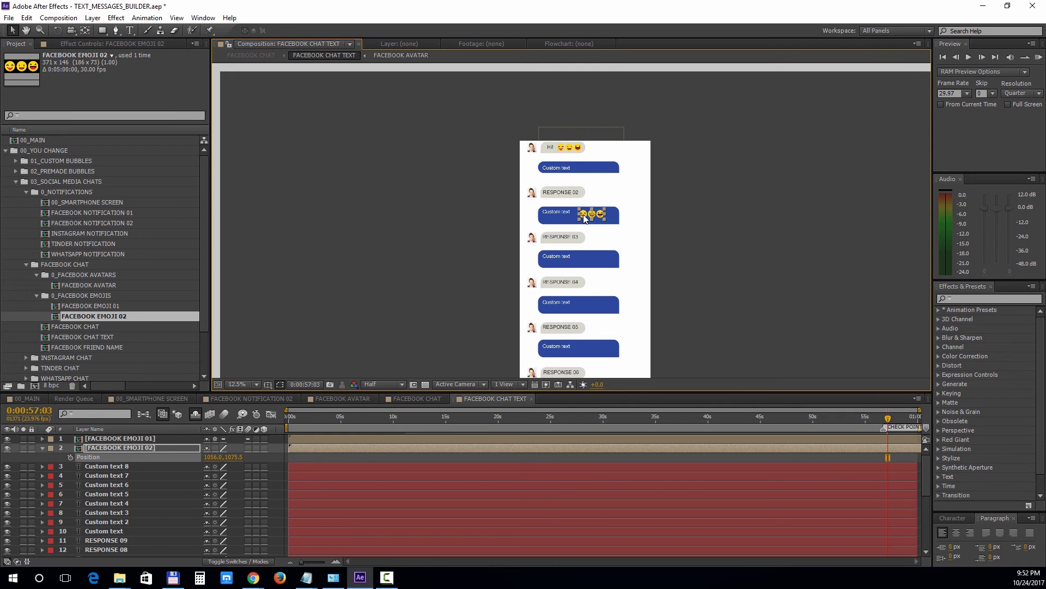
# - Retime the first RESPONSE and SEND markers in FACEBOOK CHAT, then return to 00_MAIN
pyautogui.click(410, 398)
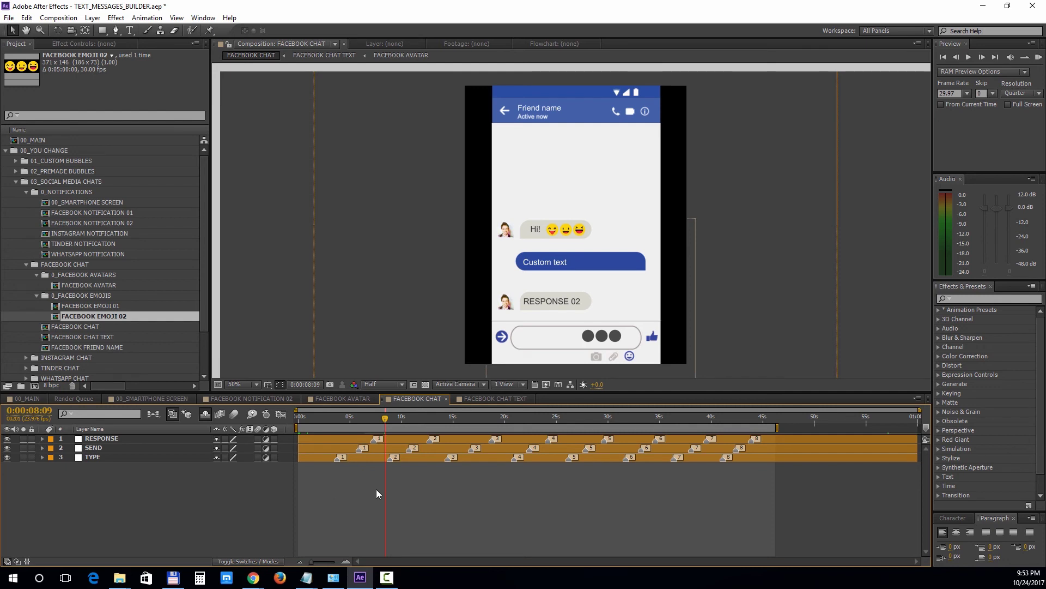
pyautogui.moveTo(374, 440)
pyautogui.mouseDown()
pyautogui.moveTo(352, 452)
pyautogui.moveTo(346, 423)
pyautogui.moveTo(388, 421)
pyautogui.mouseUp()
pyautogui.click(338, 421)
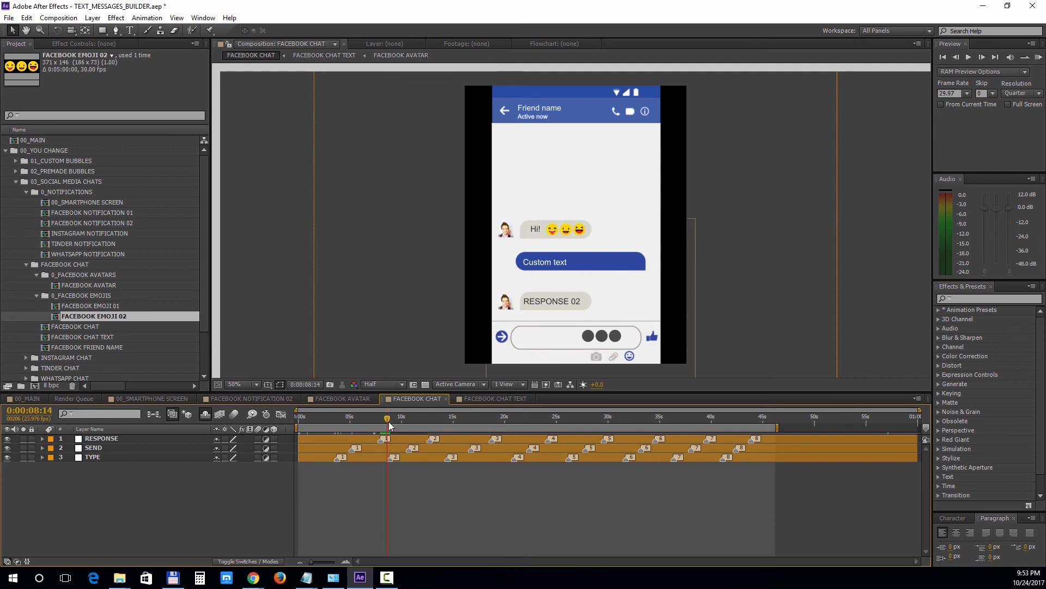
pyautogui.click(27, 398)
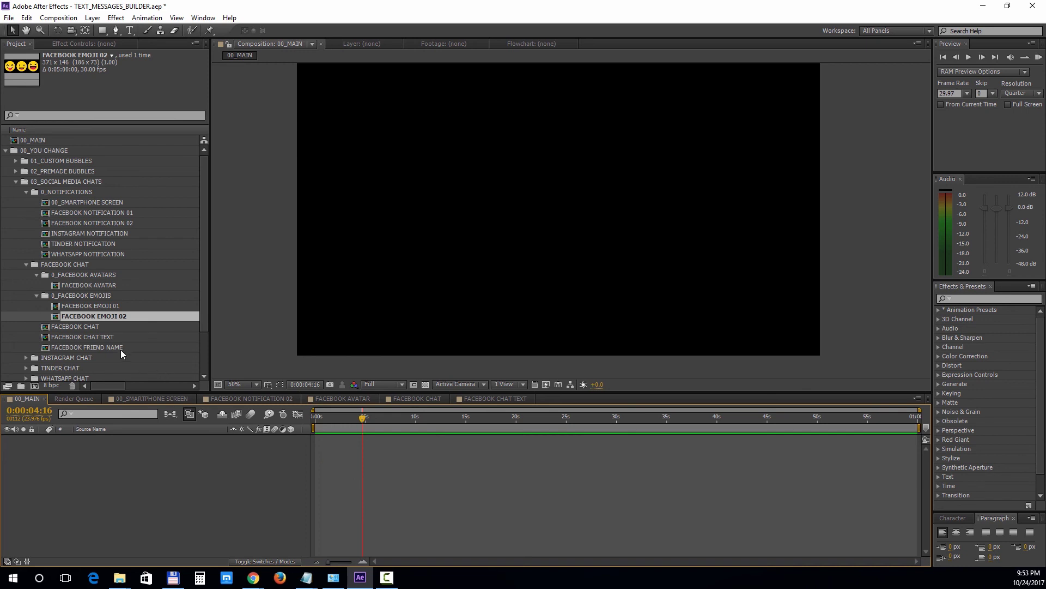
# - Import the background.jpg photo into the project
pyautogui.scroll(-2, 120, 349)
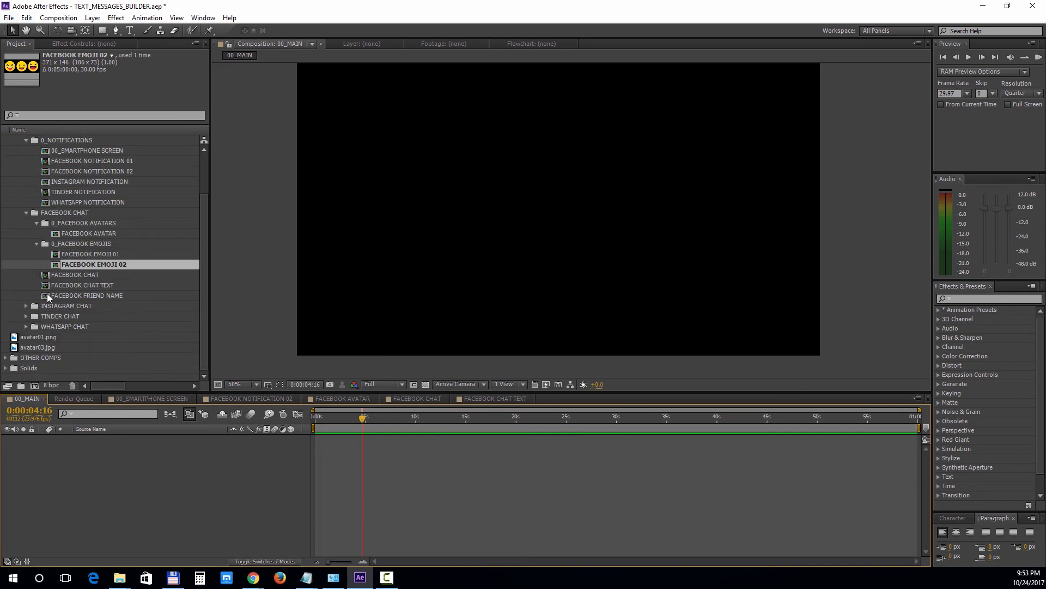
pyautogui.click(55, 376)
pyautogui.click(9, 17)
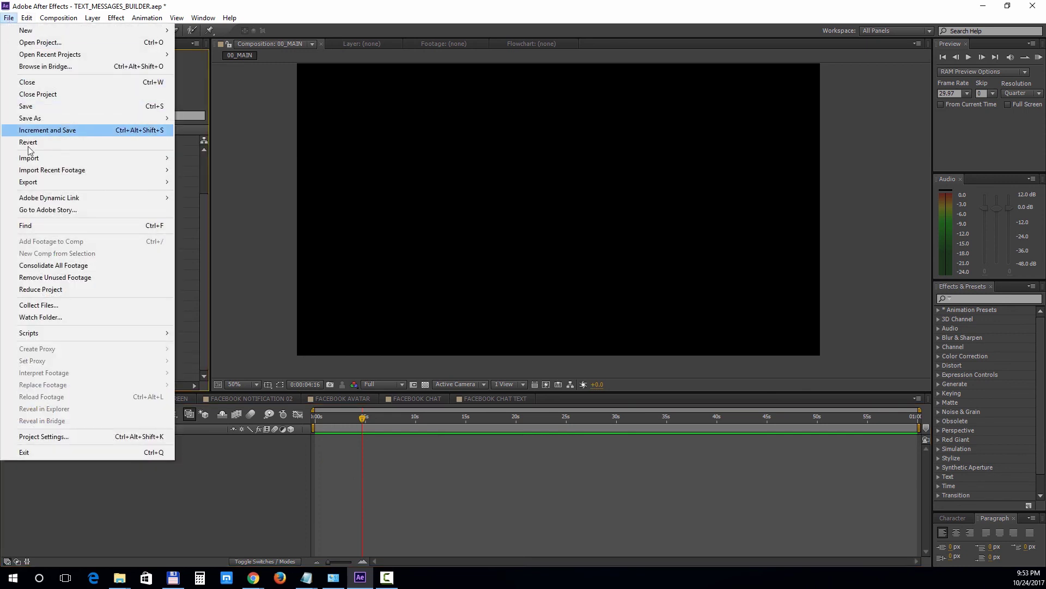
pyautogui.moveTo(32, 158)
pyautogui.click(207, 158)
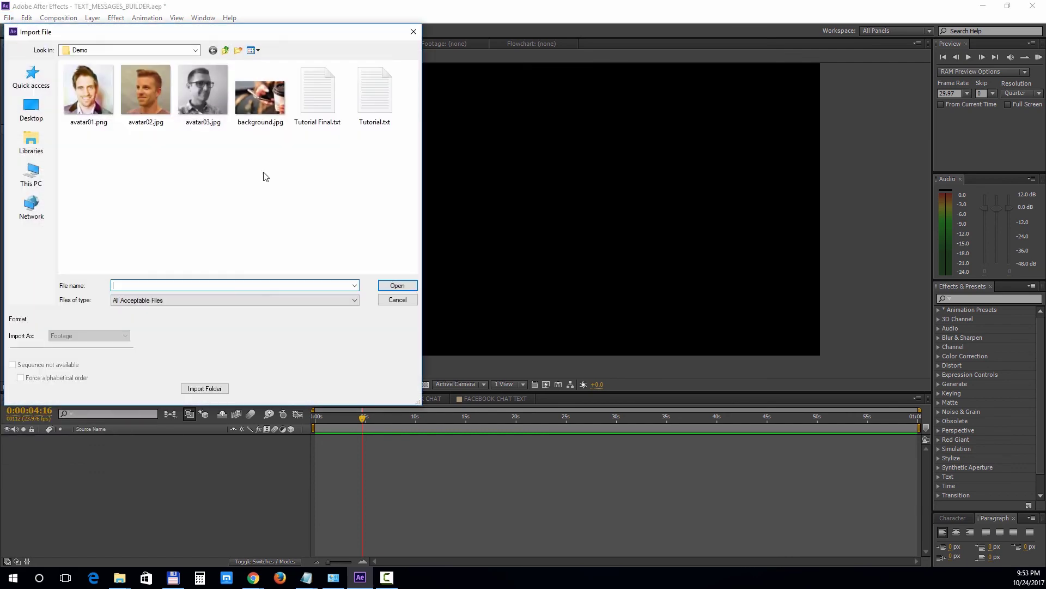
pyautogui.doubleClick(260, 96)
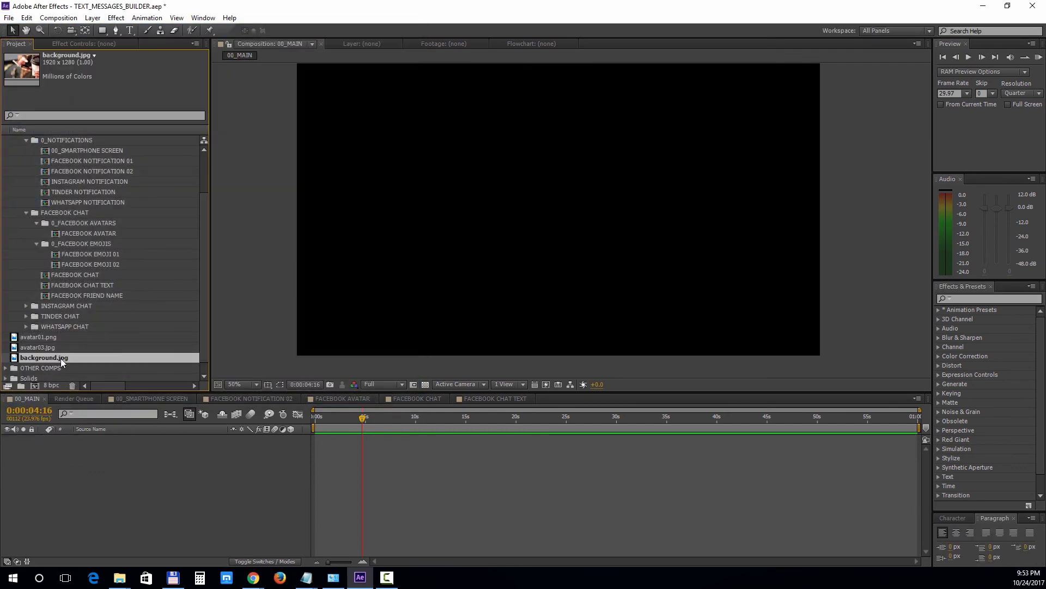
# - Add background.jpg to 00_MAIN, nudge it slightly, and layer 00_SMARTPHONE SCREEN above it
pyautogui.moveTo(61, 358); pyautogui.dragTo(77, 463)
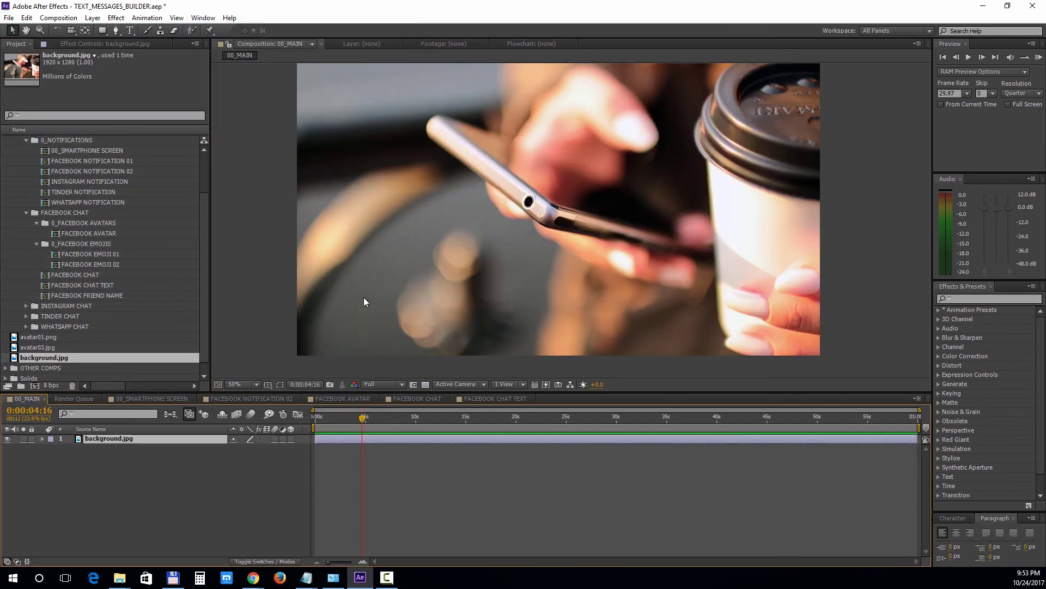
pyautogui.moveTo(365, 297); pyautogui.dragTo(358, 313)
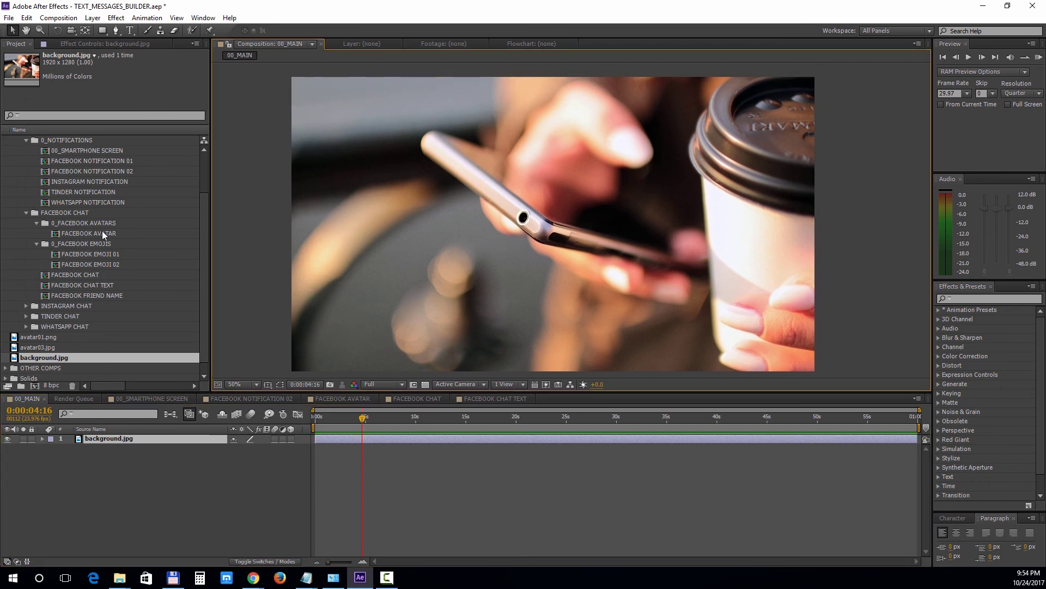
pyautogui.click(105, 150)
pyautogui.moveTo(104, 150); pyautogui.dragTo(139, 436)
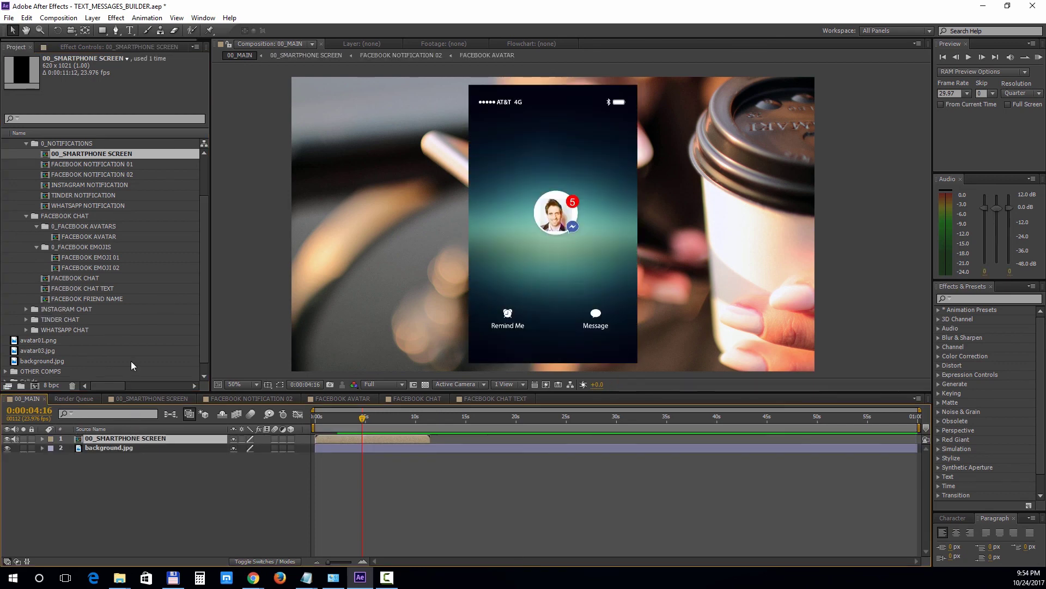
# - Add FACEBOOK CHAT as the top layer of 00_MAIN and preview it sliding in around 2 seconds
pyautogui.click(89, 279)
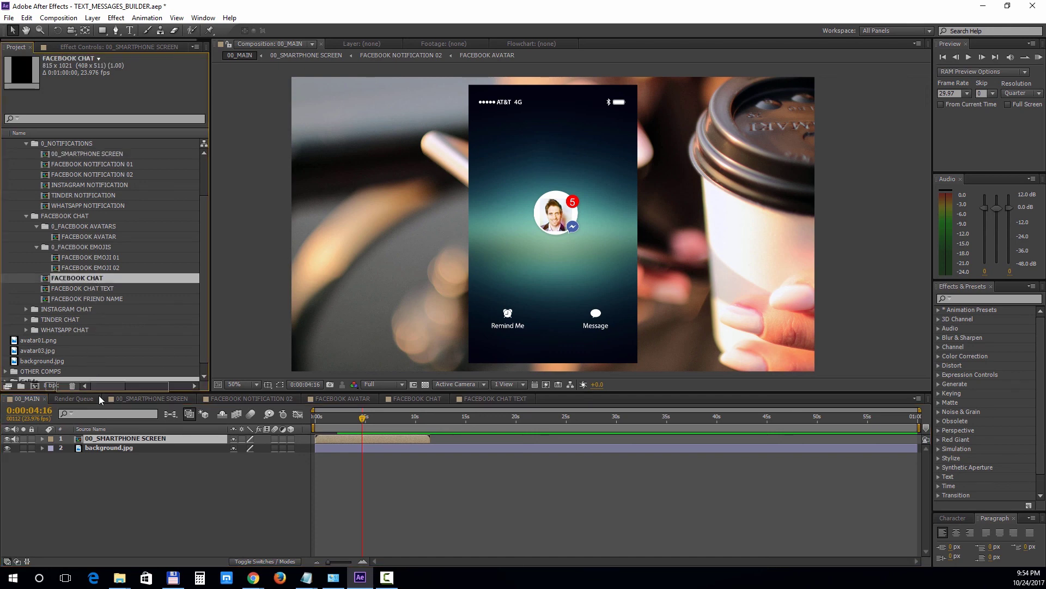
pyautogui.moveTo(106, 433); pyautogui.dragTo(107, 437)
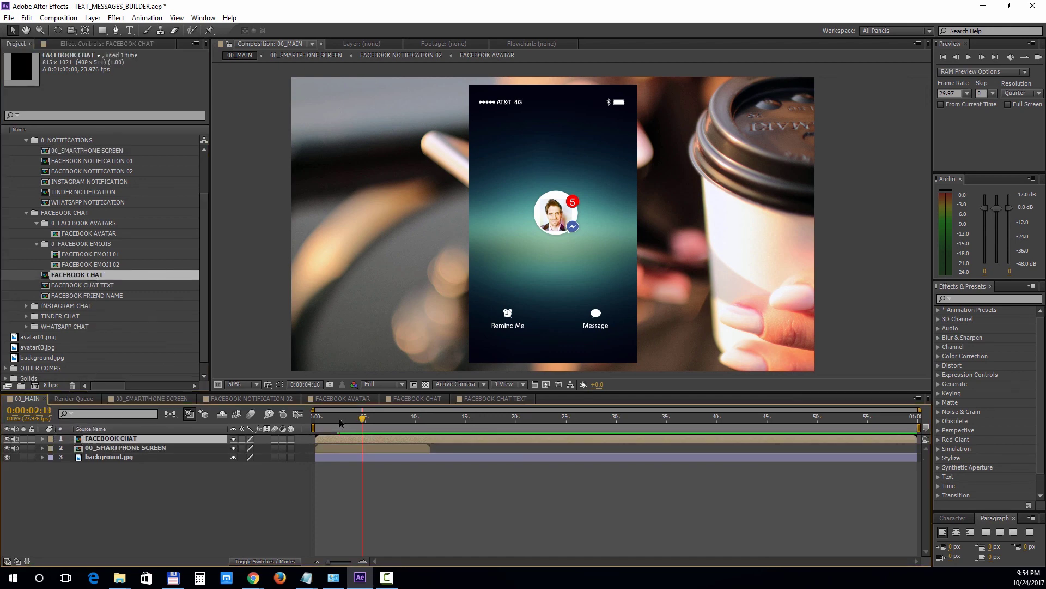
pyautogui.click(340, 421)
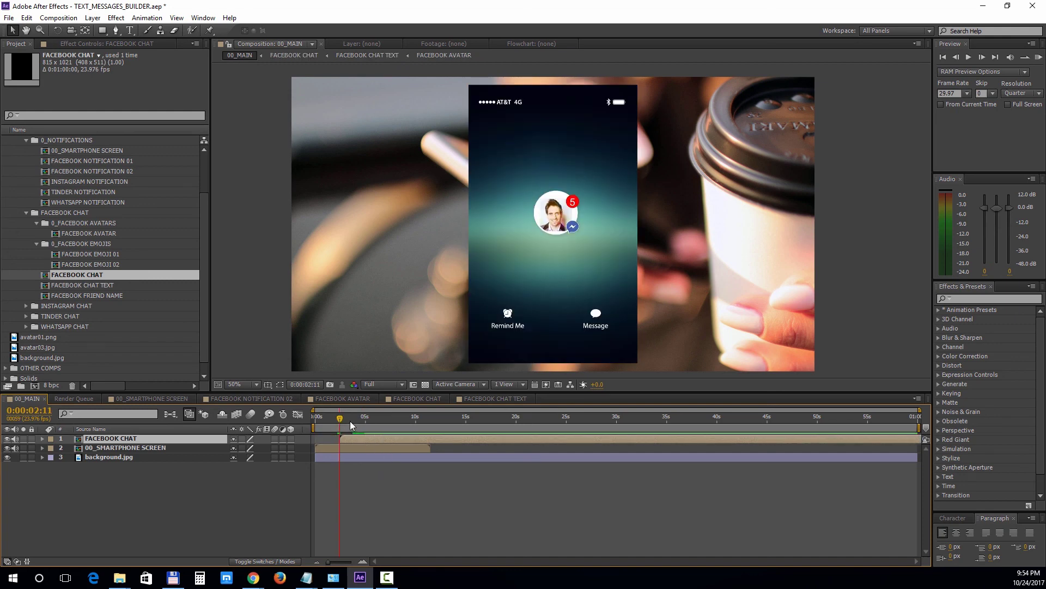
pyautogui.click(338, 419)
pyautogui.moveTo(337, 420); pyautogui.dragTo(414, 428)
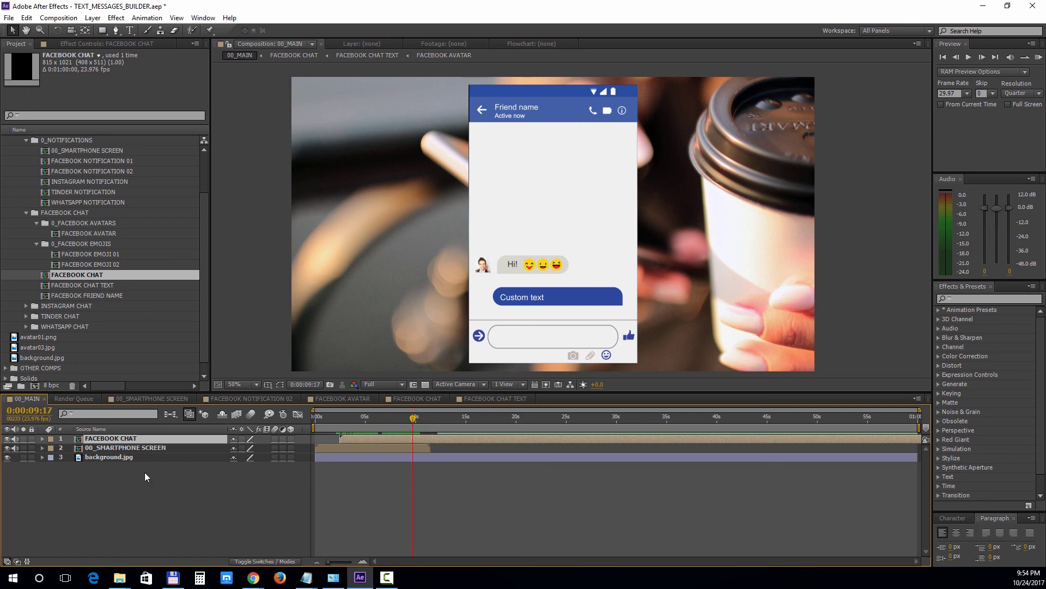
# - Make FACEBOOK CHAT and 00_SMARTPHONE SCREEN 3D, tilt the chat on Y and shift it left
pyautogui.keyDown('ctrl'); pyautogui.click(166, 447); pyautogui.keyUp('ctrl')
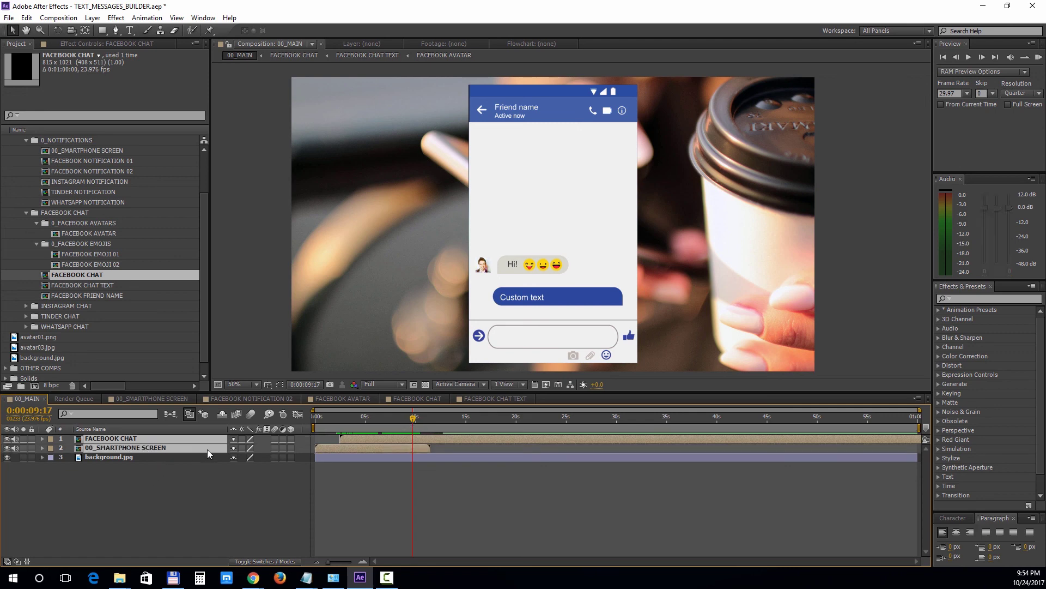
pyautogui.click(290, 439)
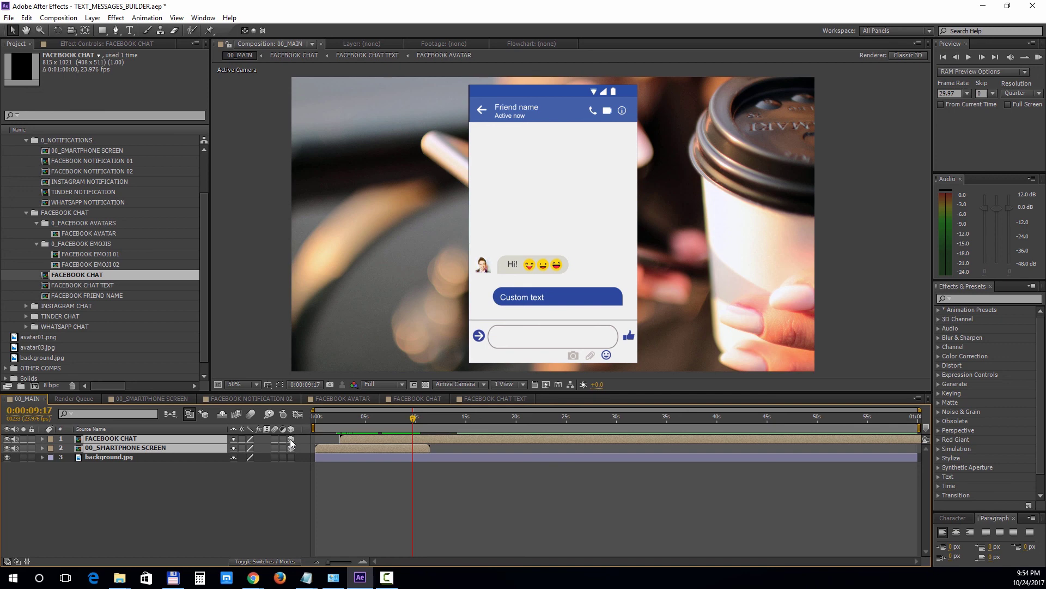
pyautogui.click(280, 384)
pyautogui.click(57, 31)
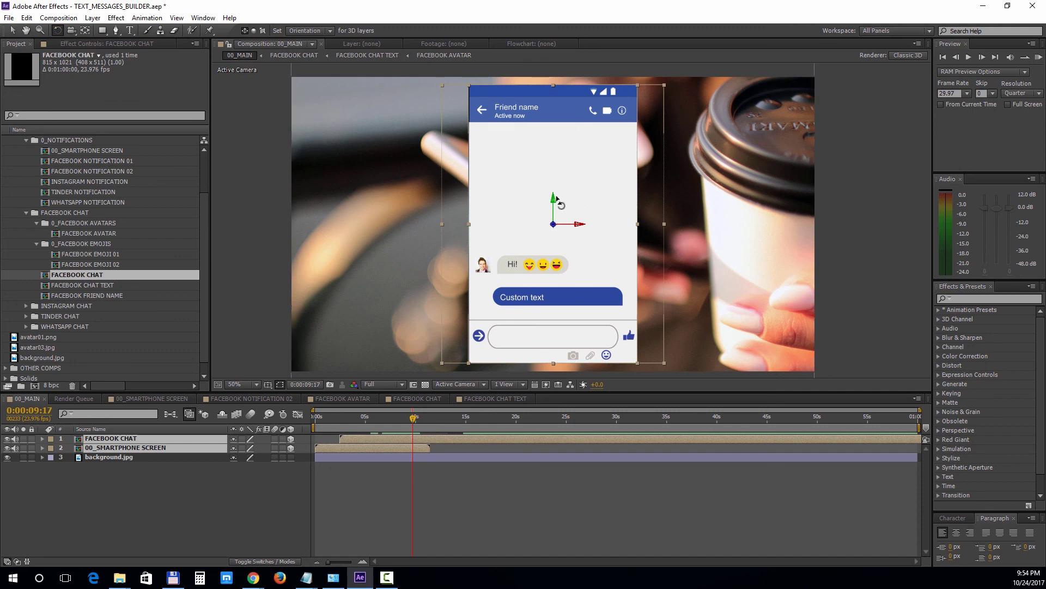
pyautogui.moveTo(554, 202)
pyautogui.mouseDown()
pyautogui.moveTo(547, 196)
pyautogui.moveTo(561, 198)
pyautogui.mouseUp()
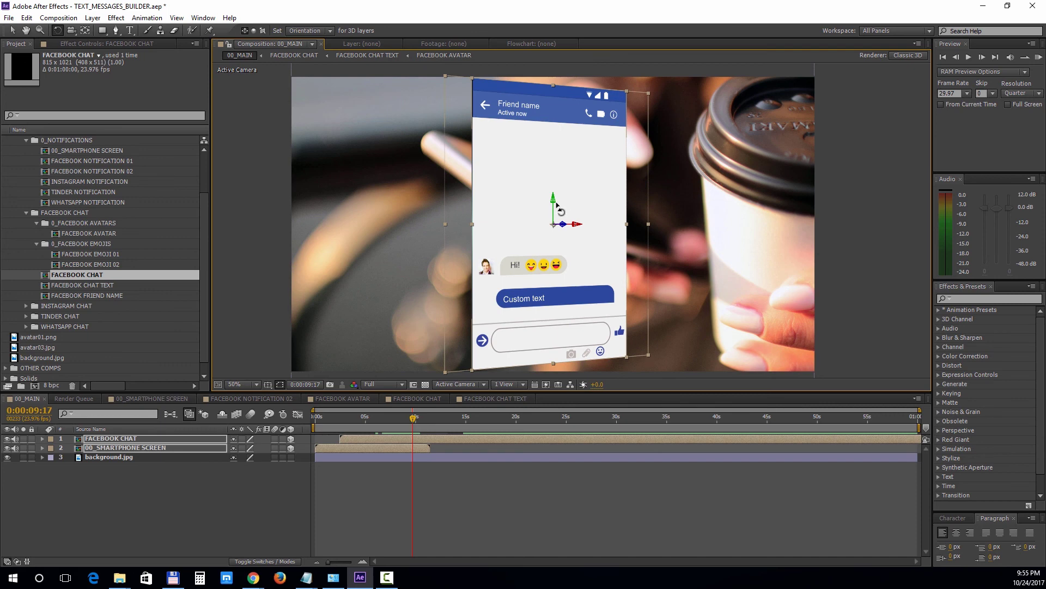
pyautogui.press('v')
pyautogui.moveTo(543, 163); pyautogui.dragTo(425, 168)
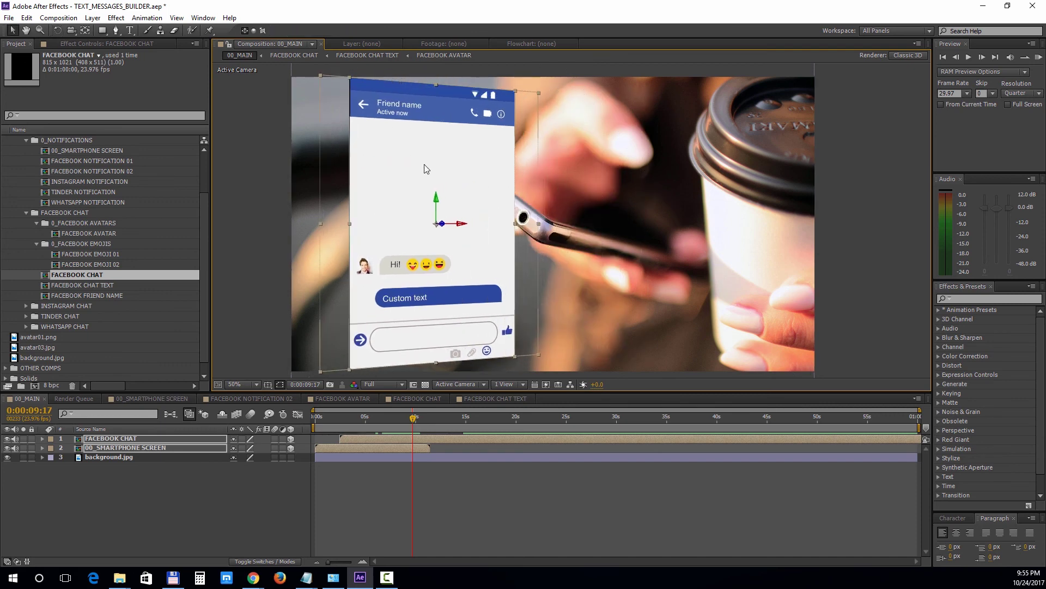
pyautogui.click(234, 511)
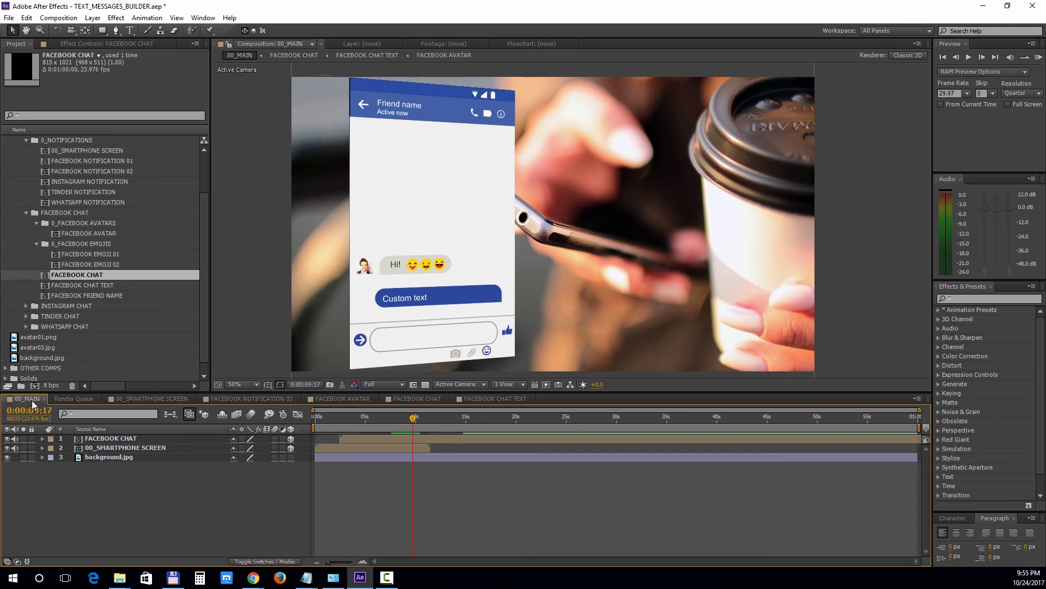
# - Add 00_MAIN to the Render Queue with QuickTime as the output format
pyautogui.click(58, 18)
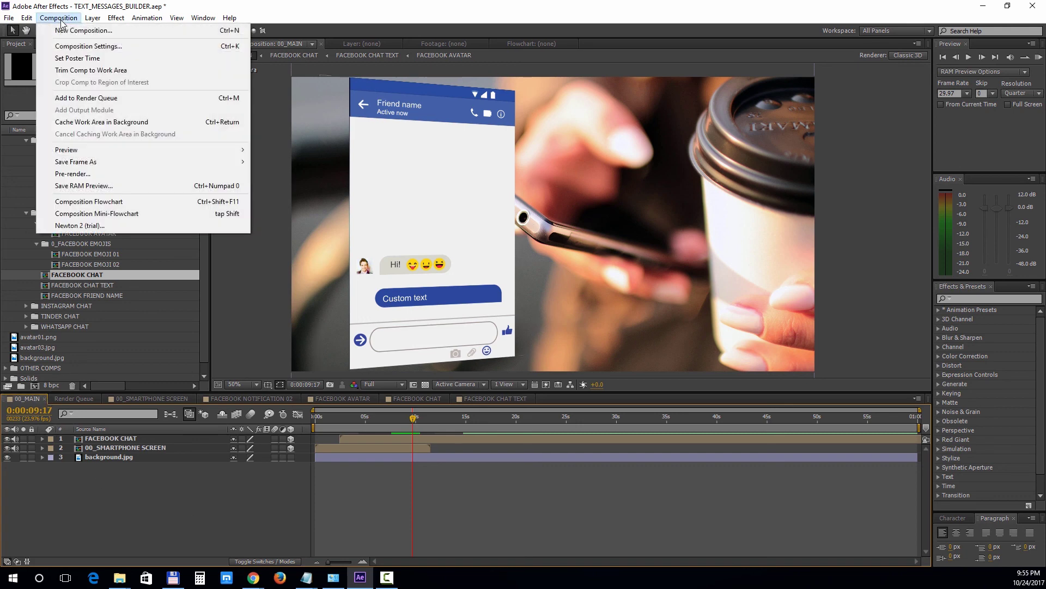
pyautogui.click(82, 97)
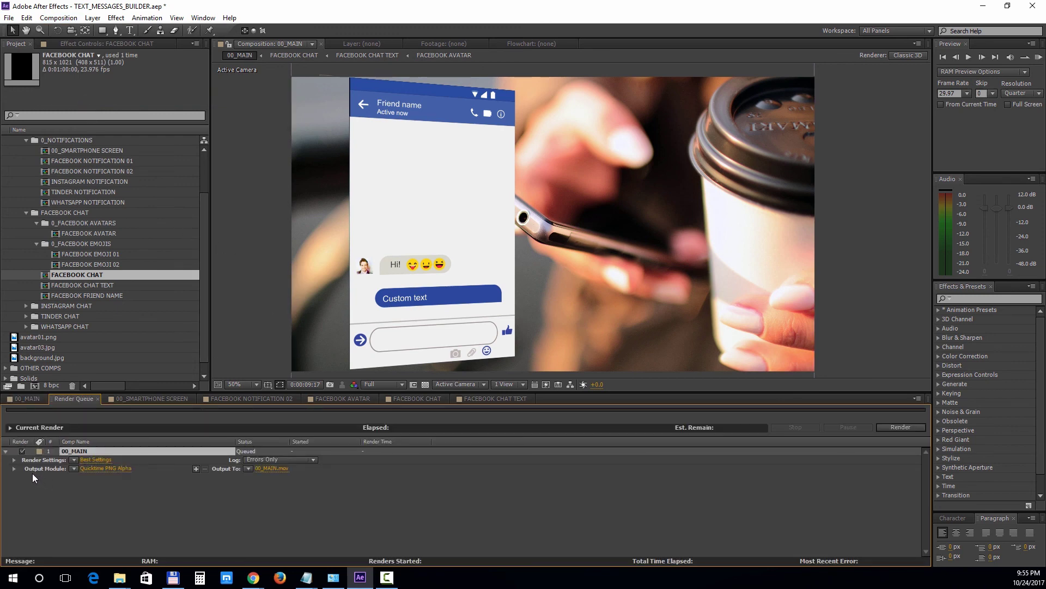
pyautogui.click(96, 469)
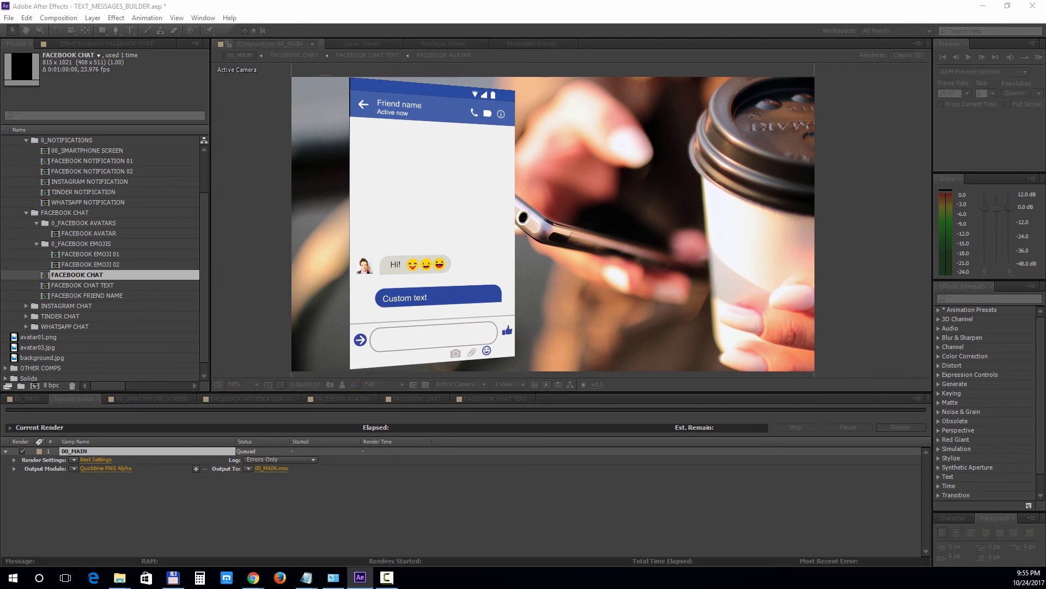
pyautogui.moveTo(910, 70); pyautogui.dragTo(534, 118)
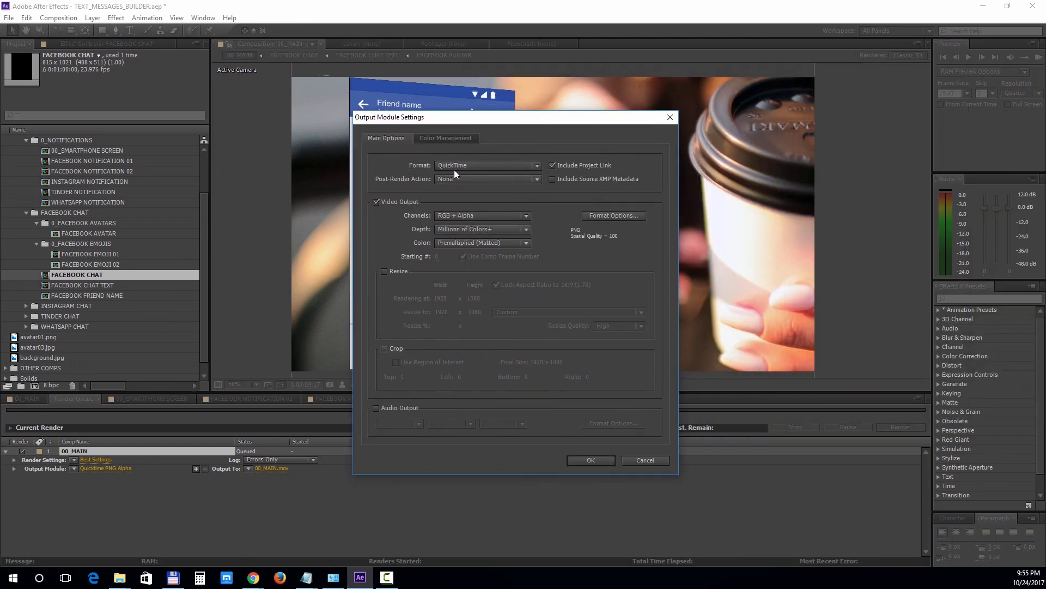
pyautogui.click(459, 169)
pyautogui.click(491, 394)
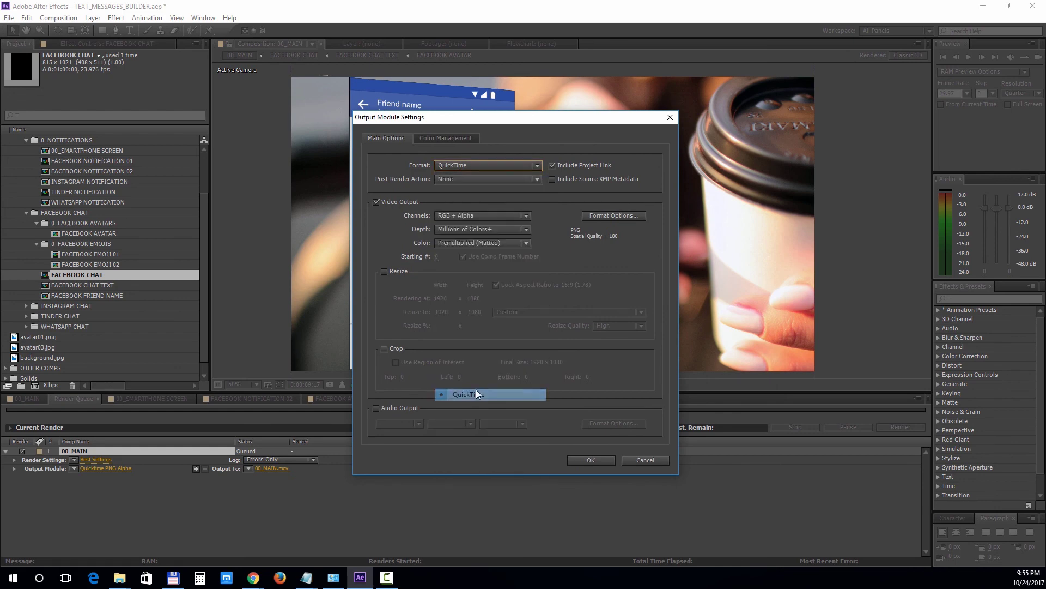
# - Set the QuickTime codec to Photo - JPEG at quality 95 and enable audio output
pyautogui.click(600, 216)
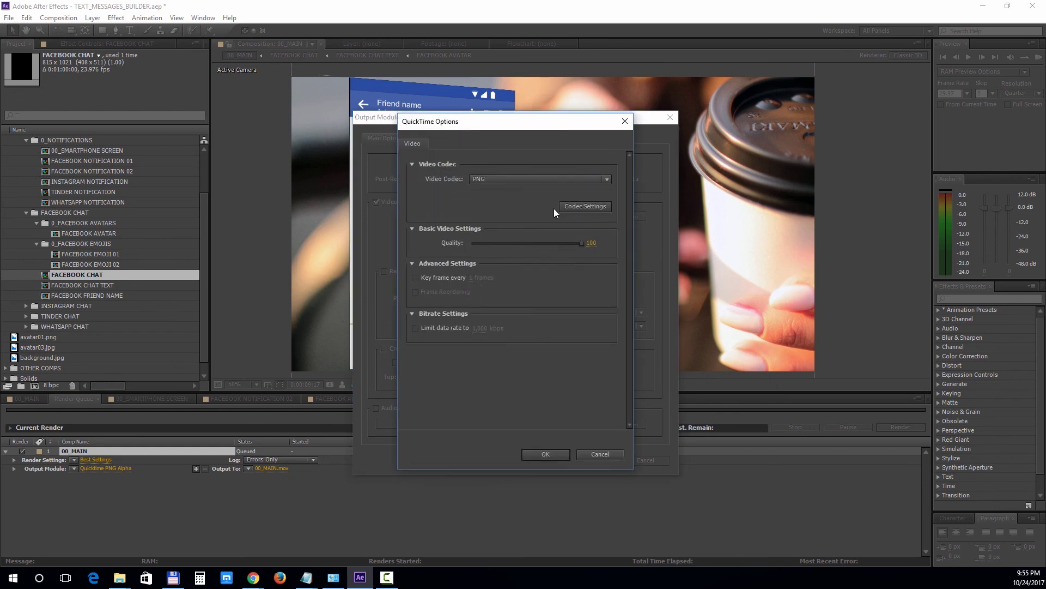
pyautogui.click(533, 180)
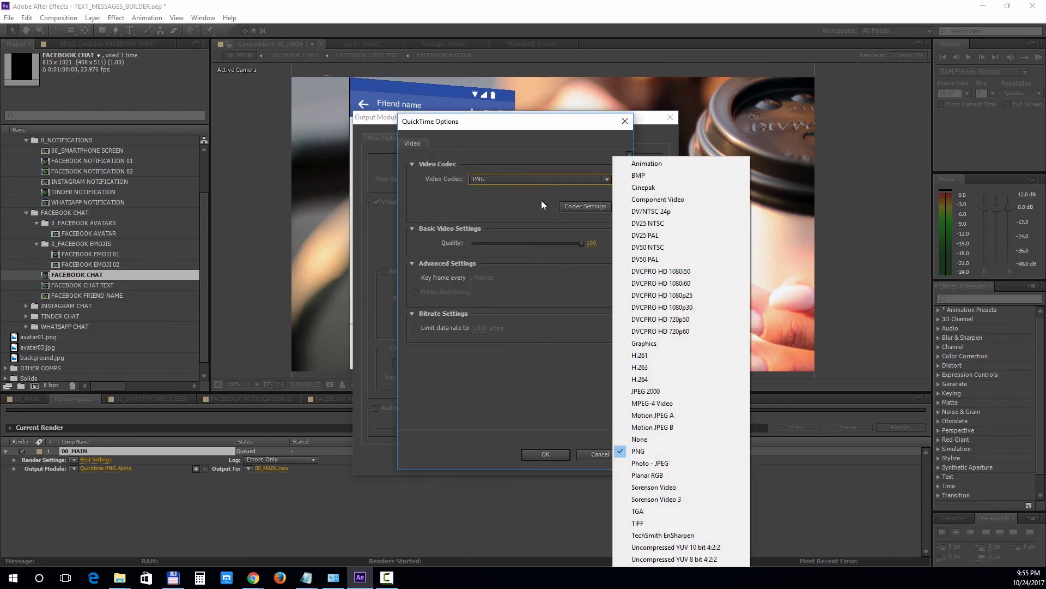
pyautogui.click(653, 463)
pyautogui.click(591, 244)
pyautogui.write('95')
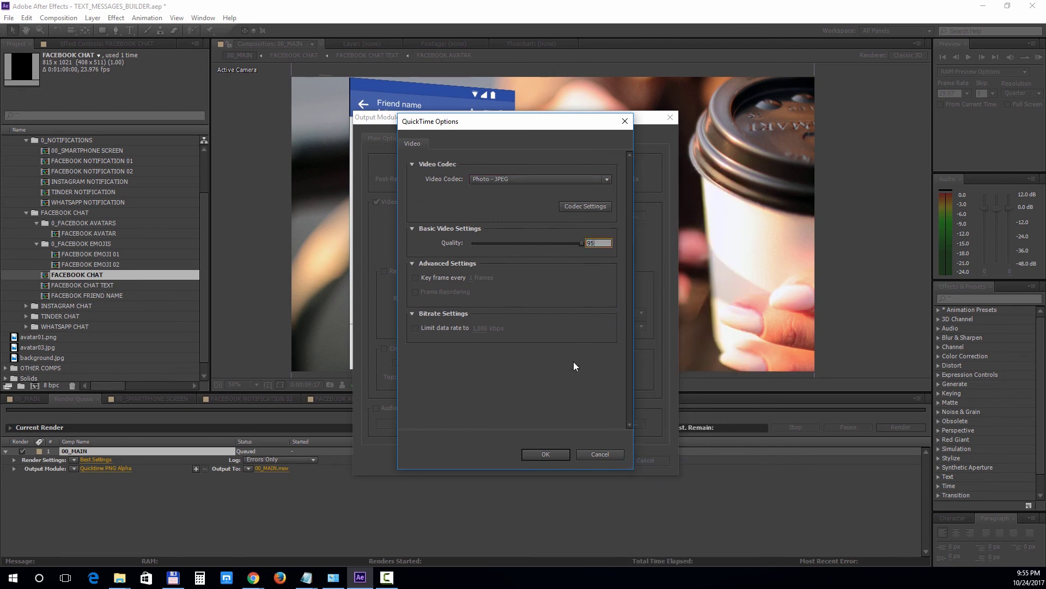
pyautogui.click(558, 456)
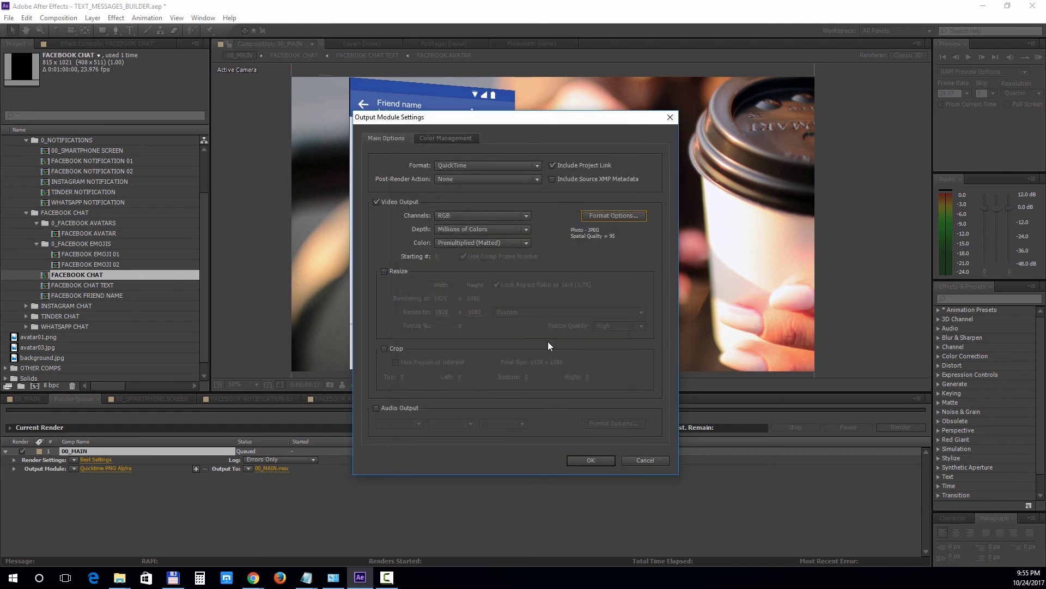
pyautogui.click(375, 407)
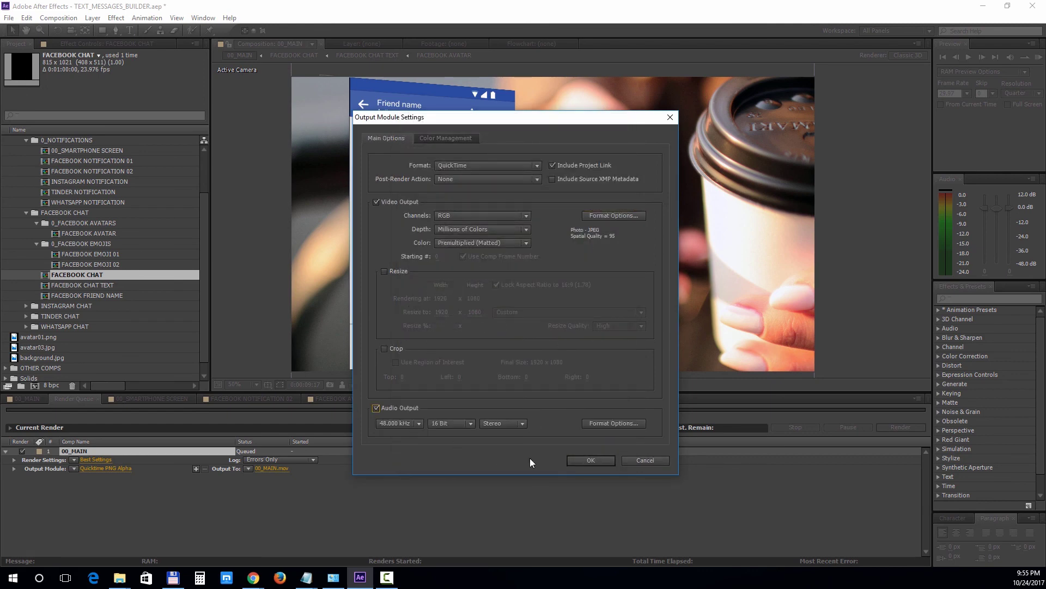
pyautogui.click(570, 459)
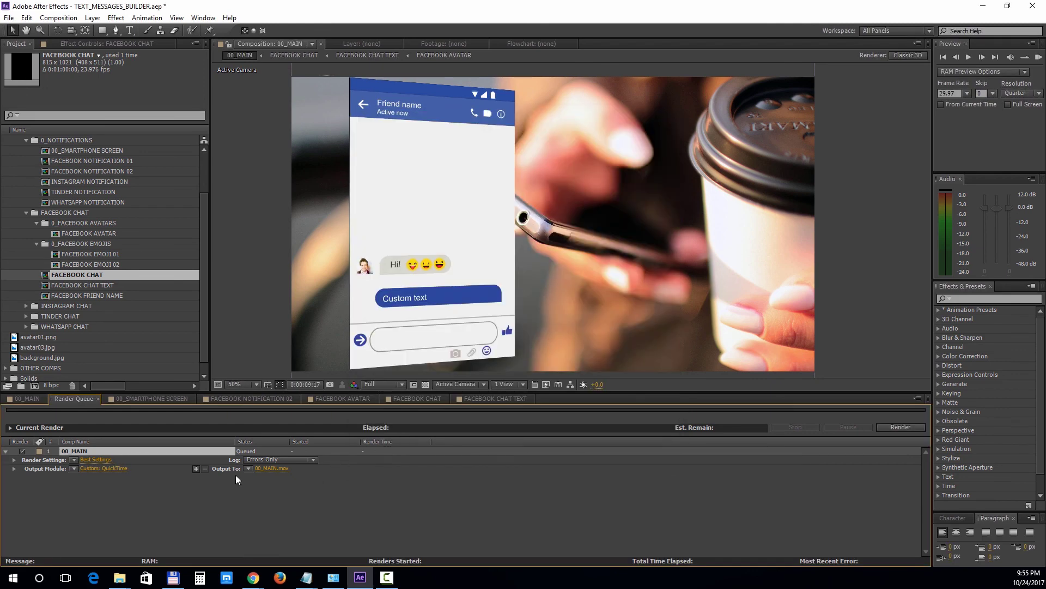